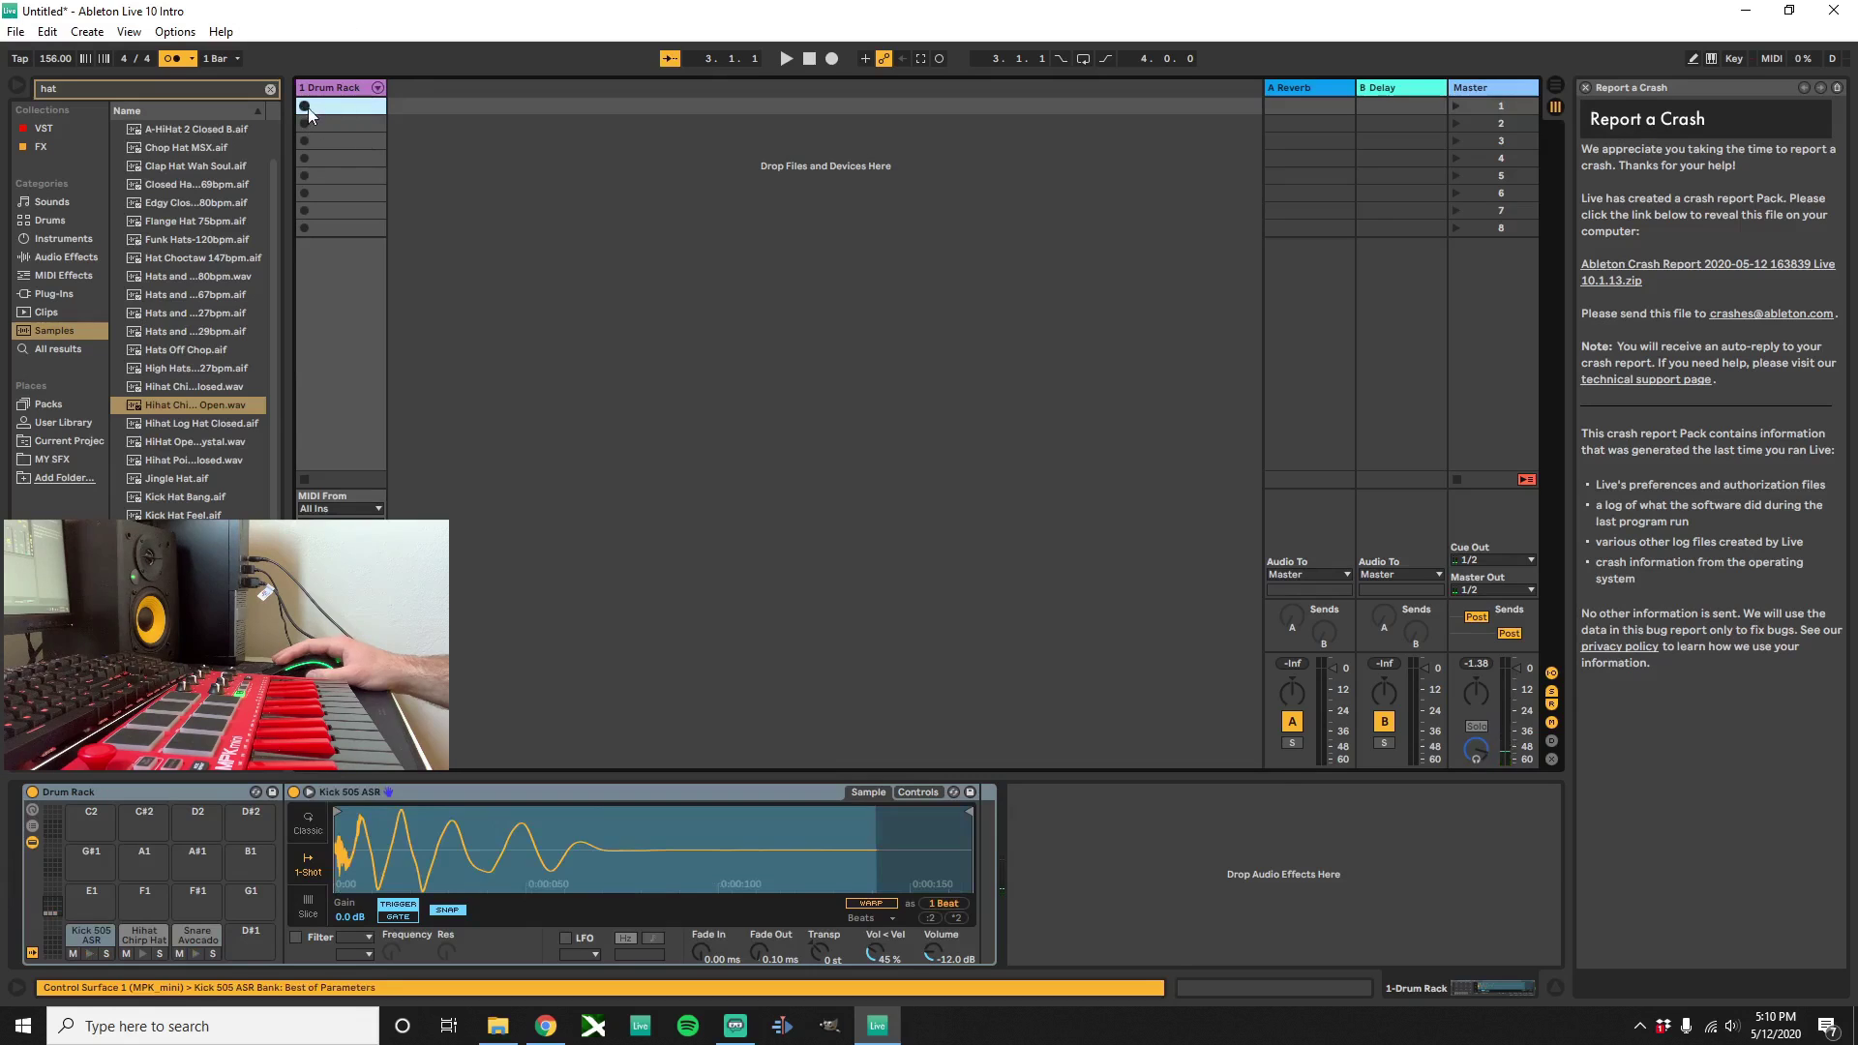
# Record a drum pattern into the Drum Rack track's first clip slot and turn off the metronome
pyautogui.click(304, 106)
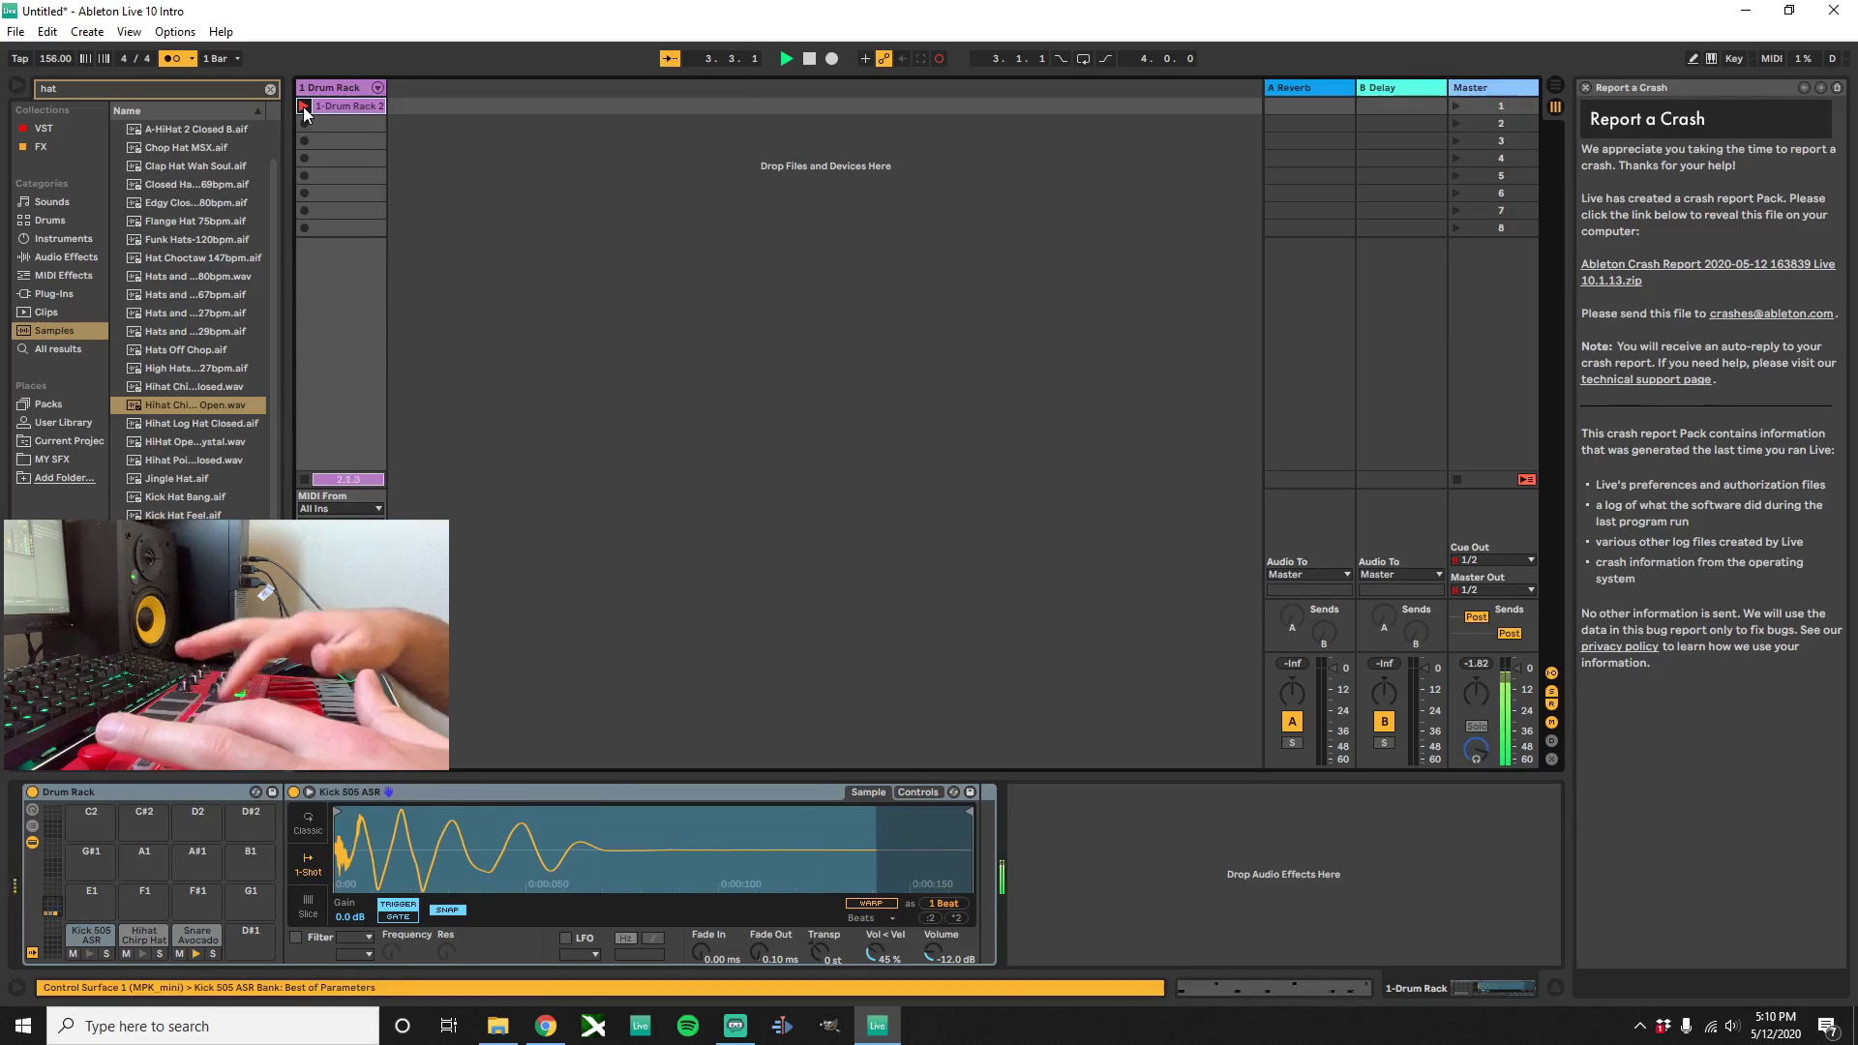
pyautogui.click(304, 106)
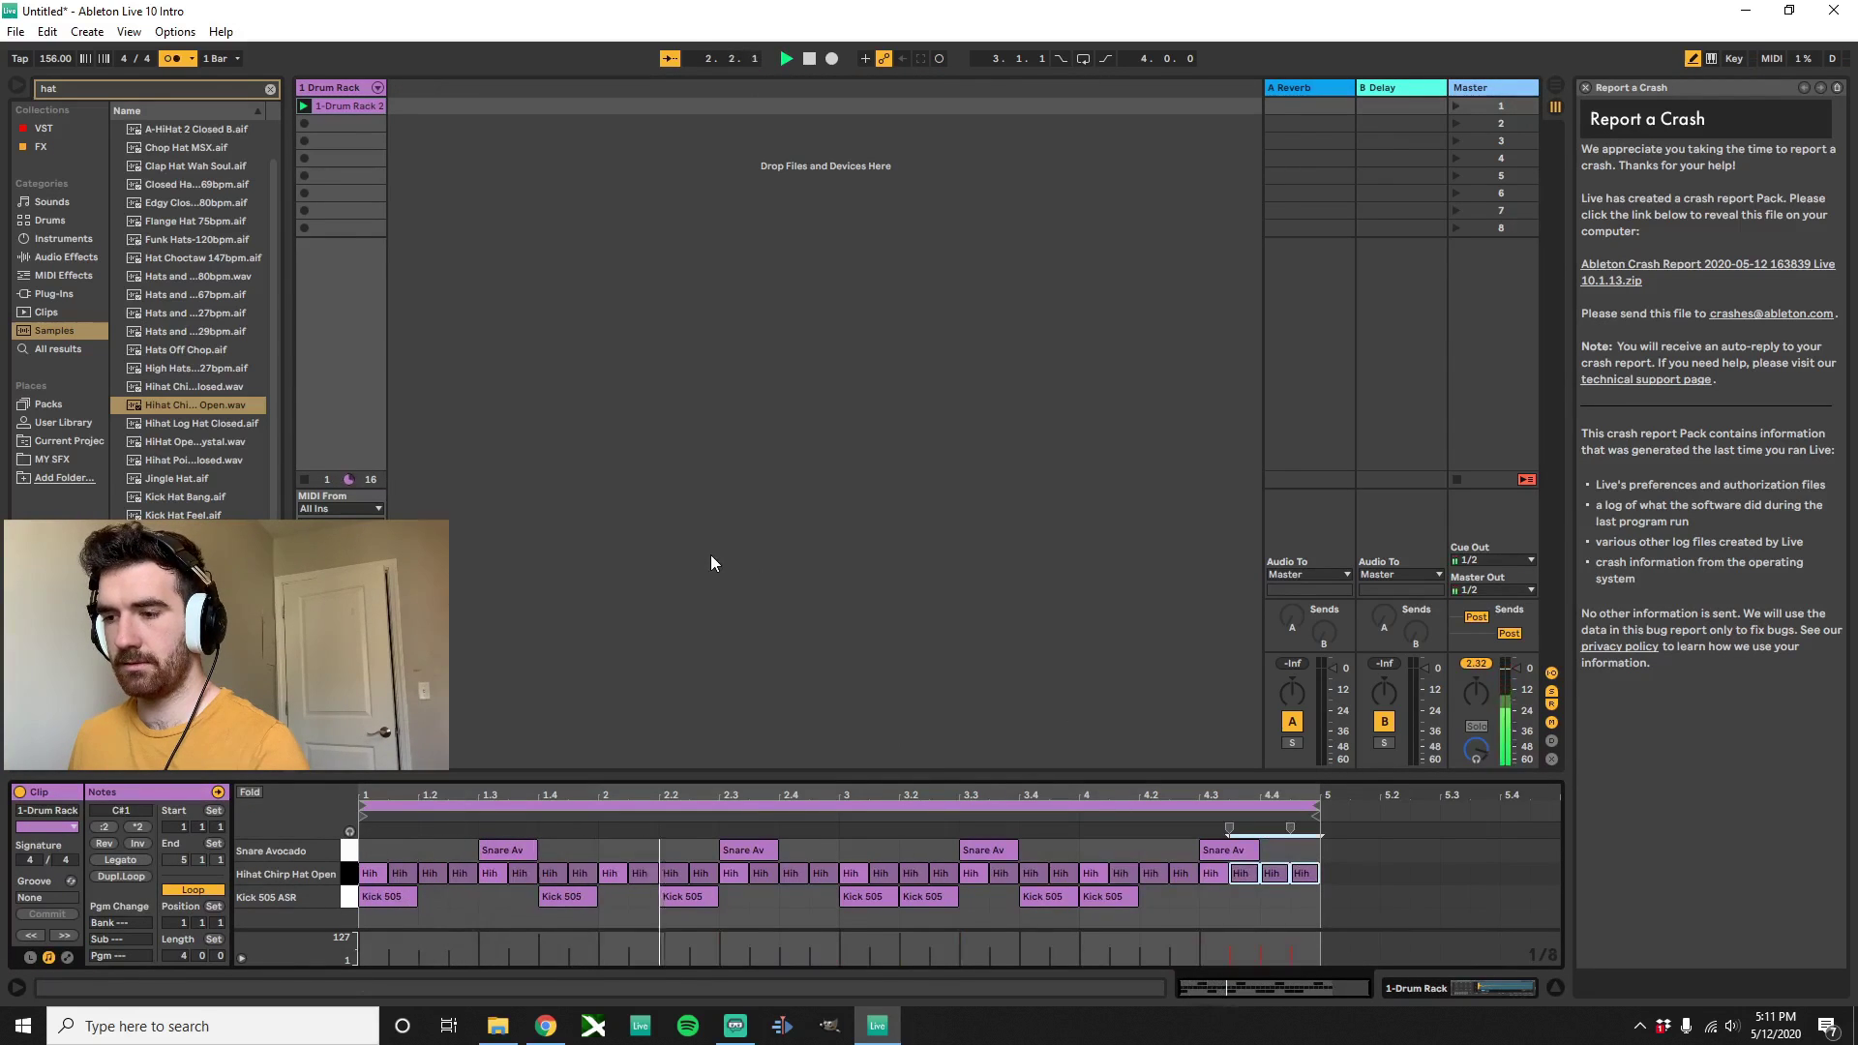
pyautogui.click(170, 58)
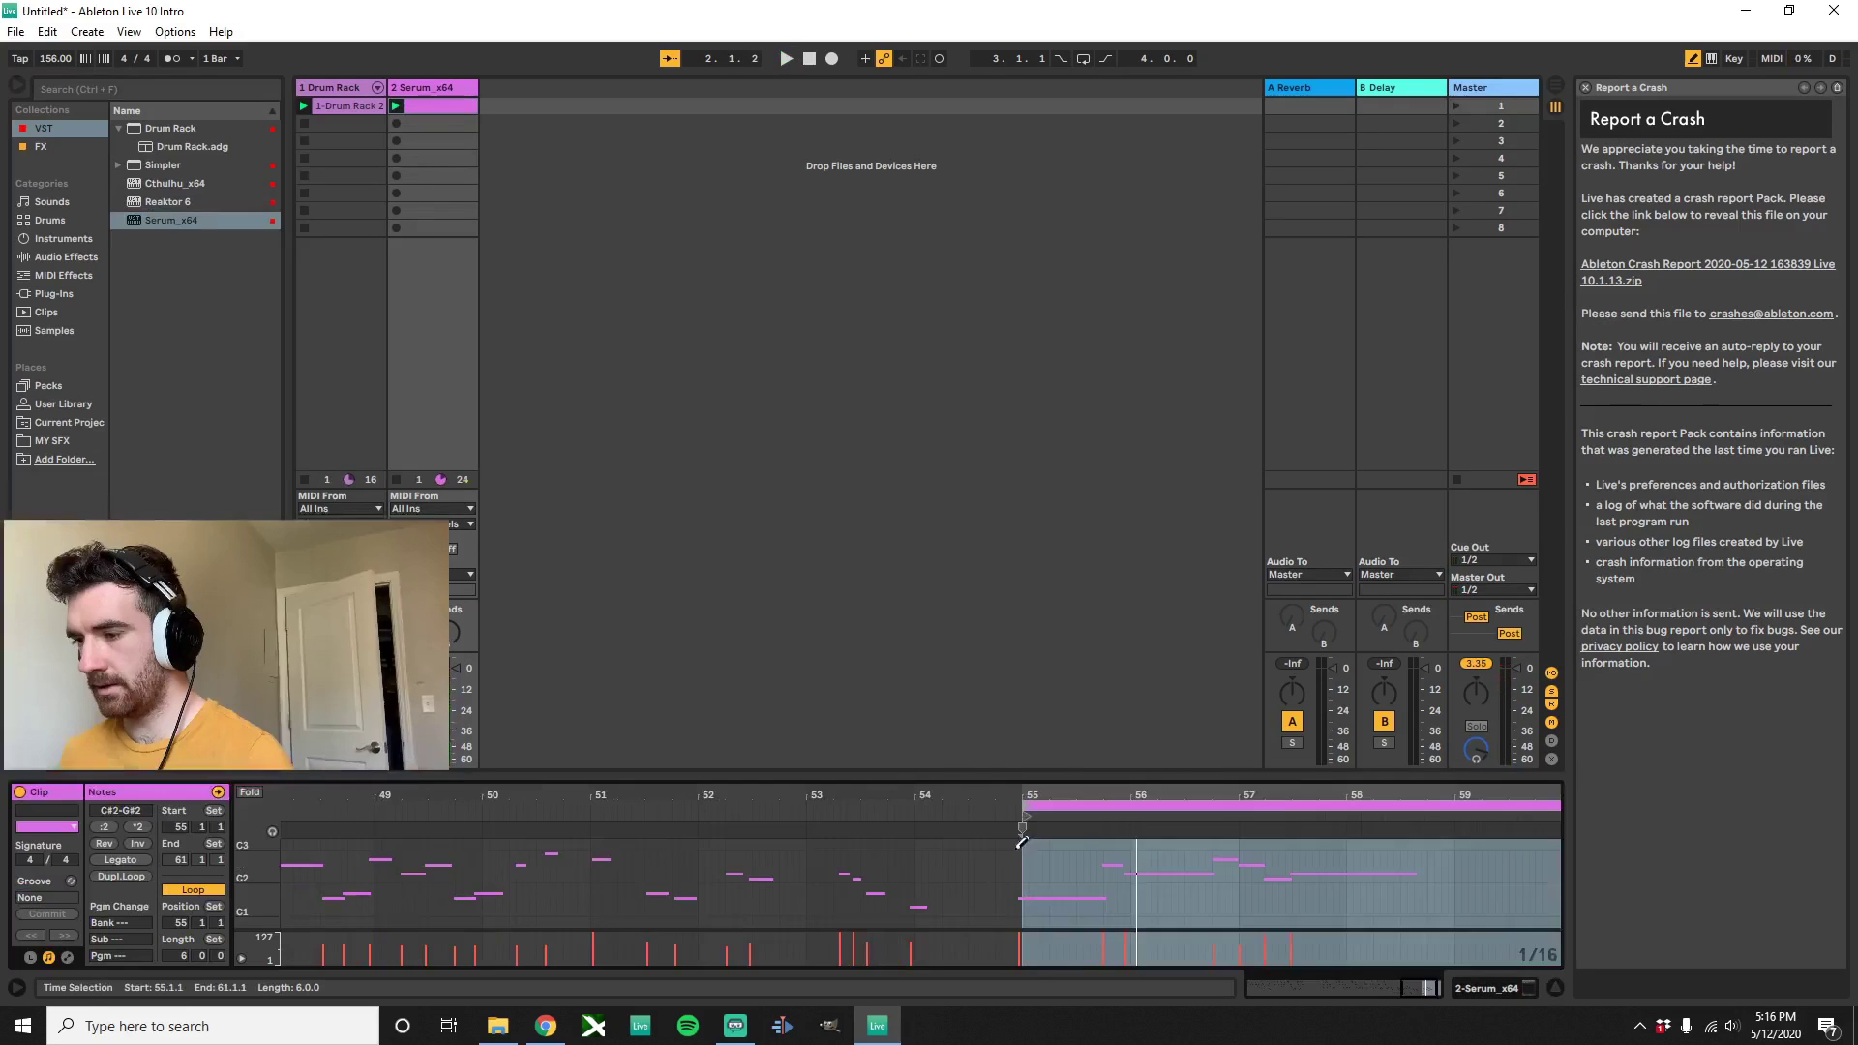
# Set bar 55 of the second track's Serum clip as its 1.1.1 position and play back the result
pyautogui.rightClick(1024, 840)
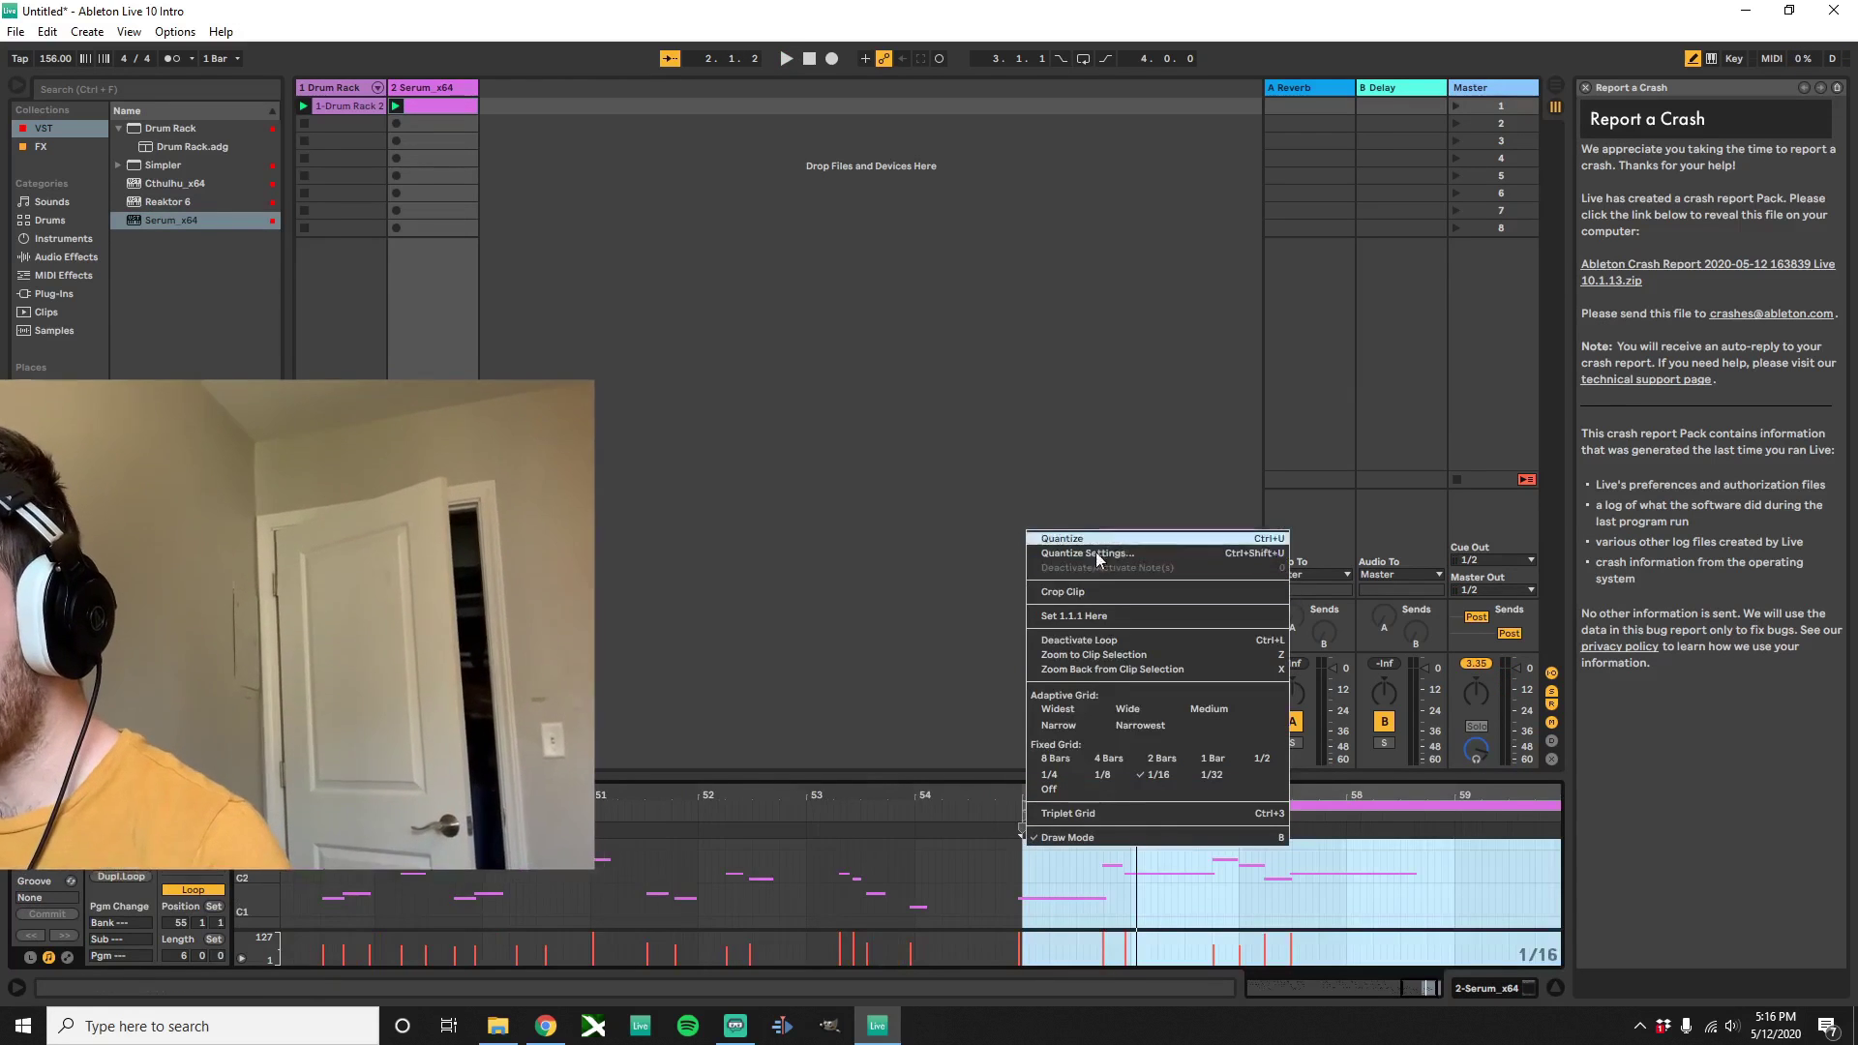
pyautogui.click(1075, 616)
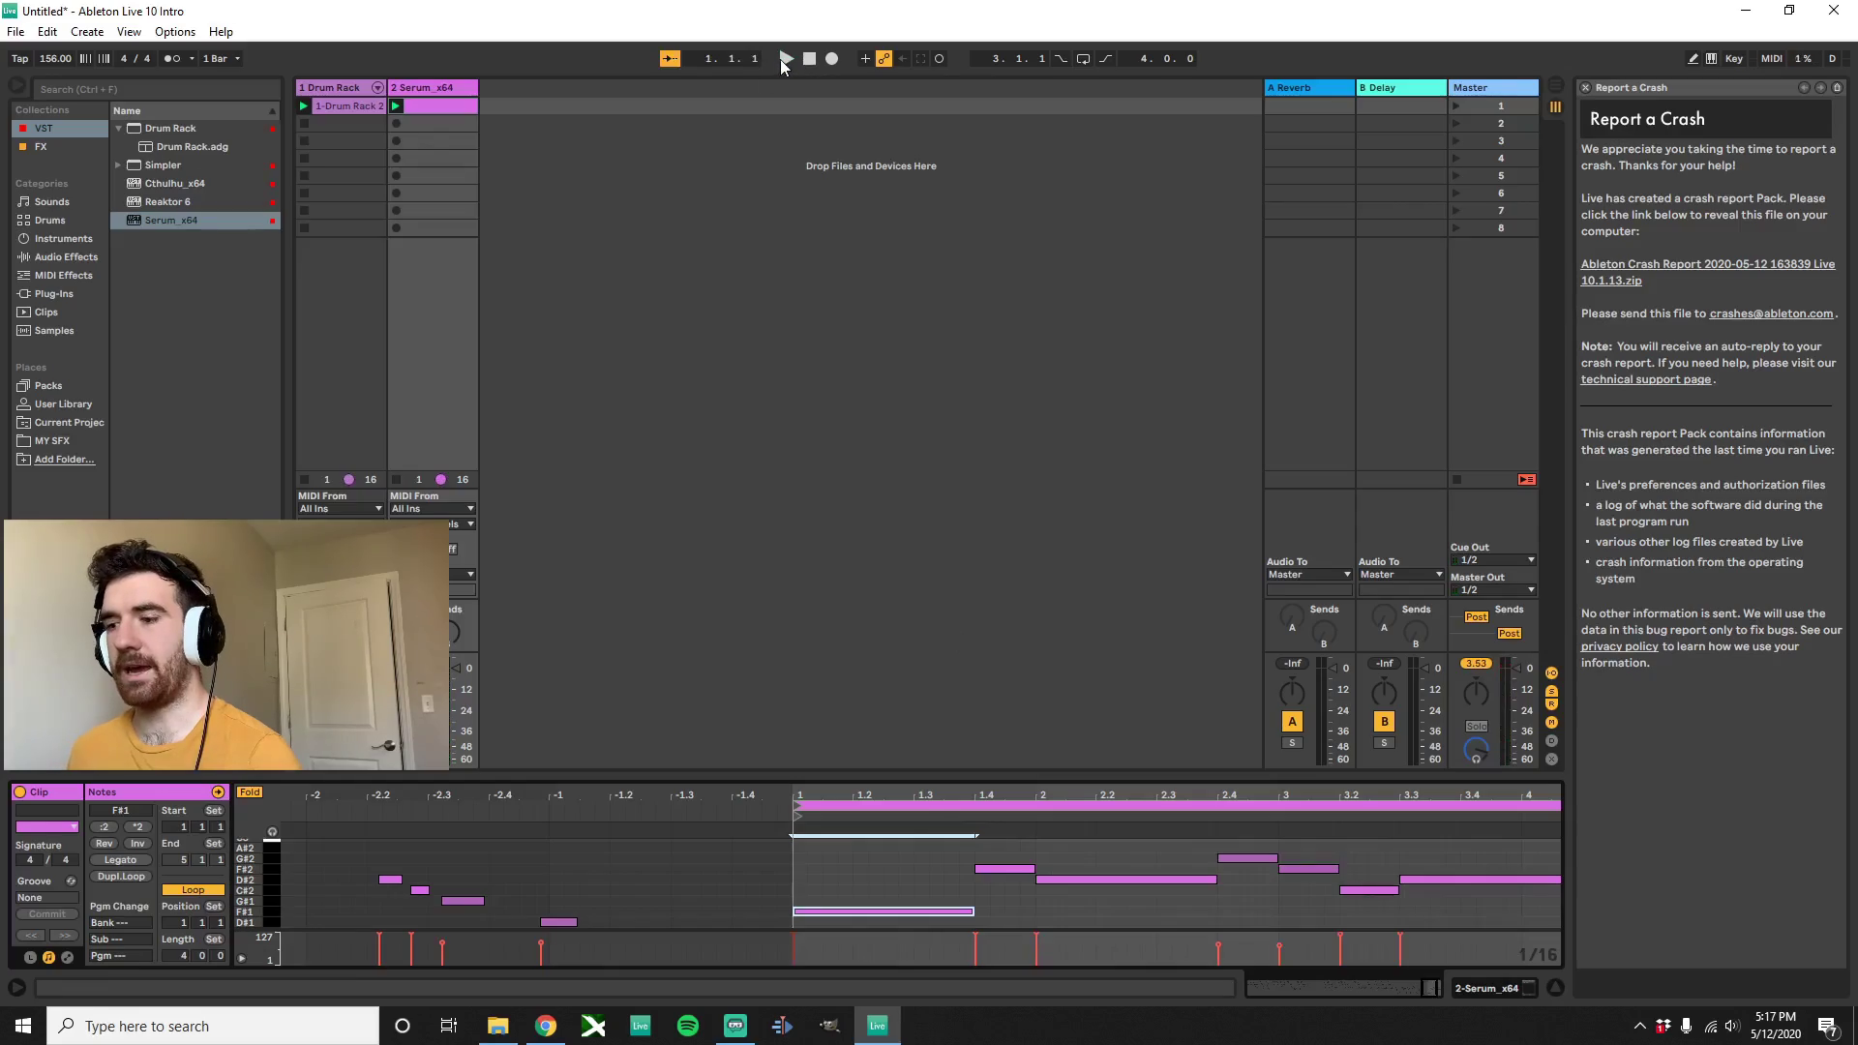
pyautogui.click(782, 60)
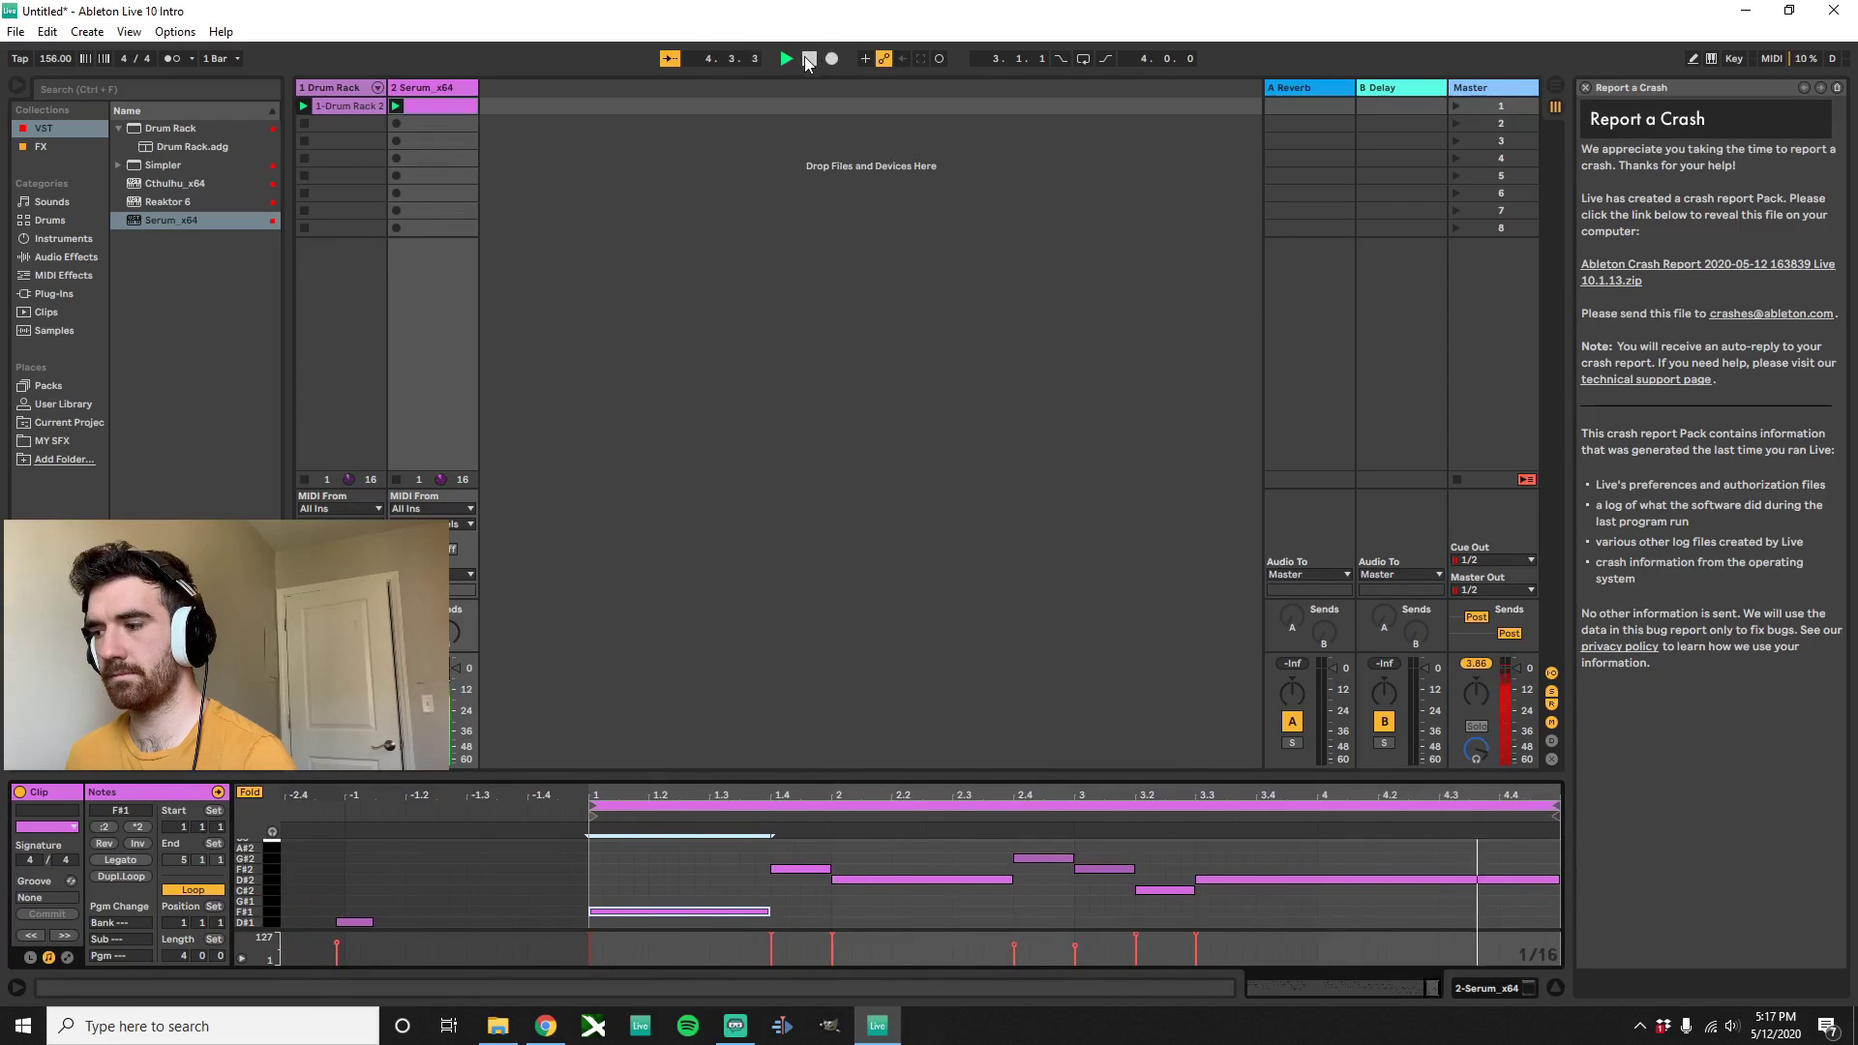
pyautogui.click(808, 60)
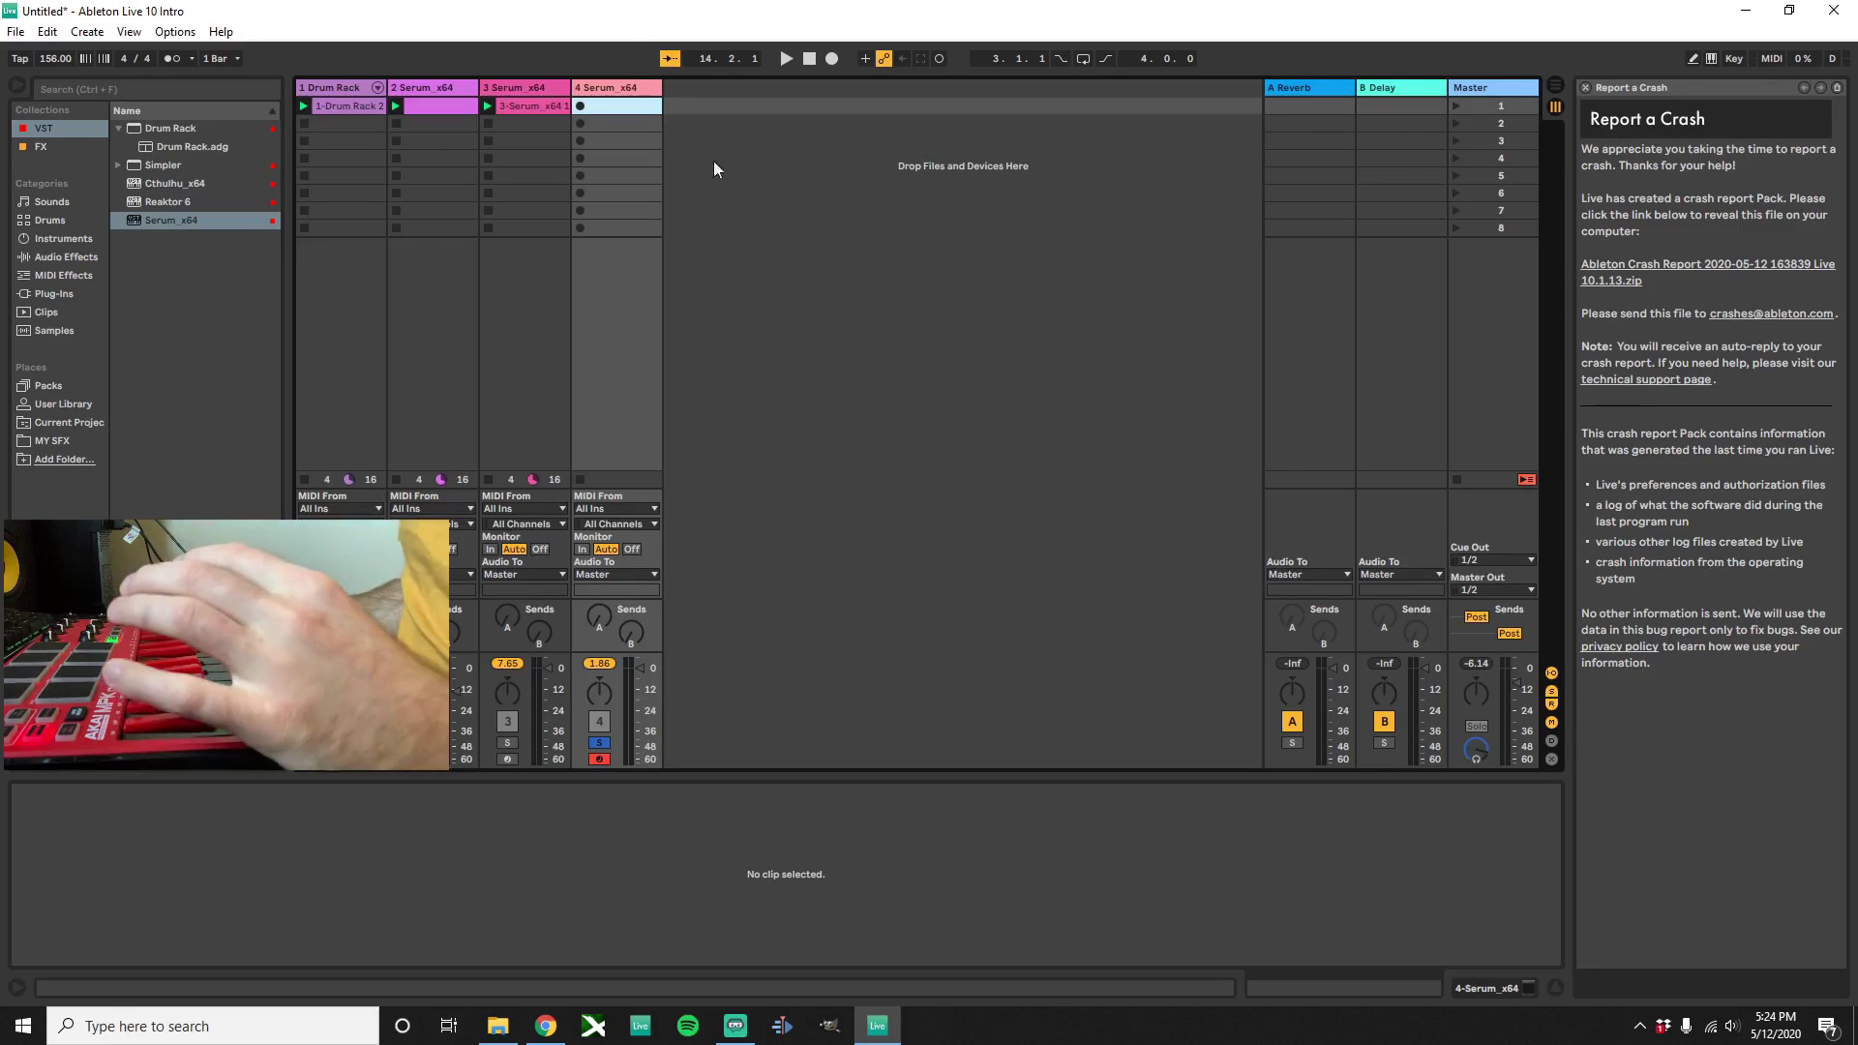
# Record a MIDI clip into the fourth track's first slot and delete the third track's clip in the same scene
pyautogui.click(581, 106)
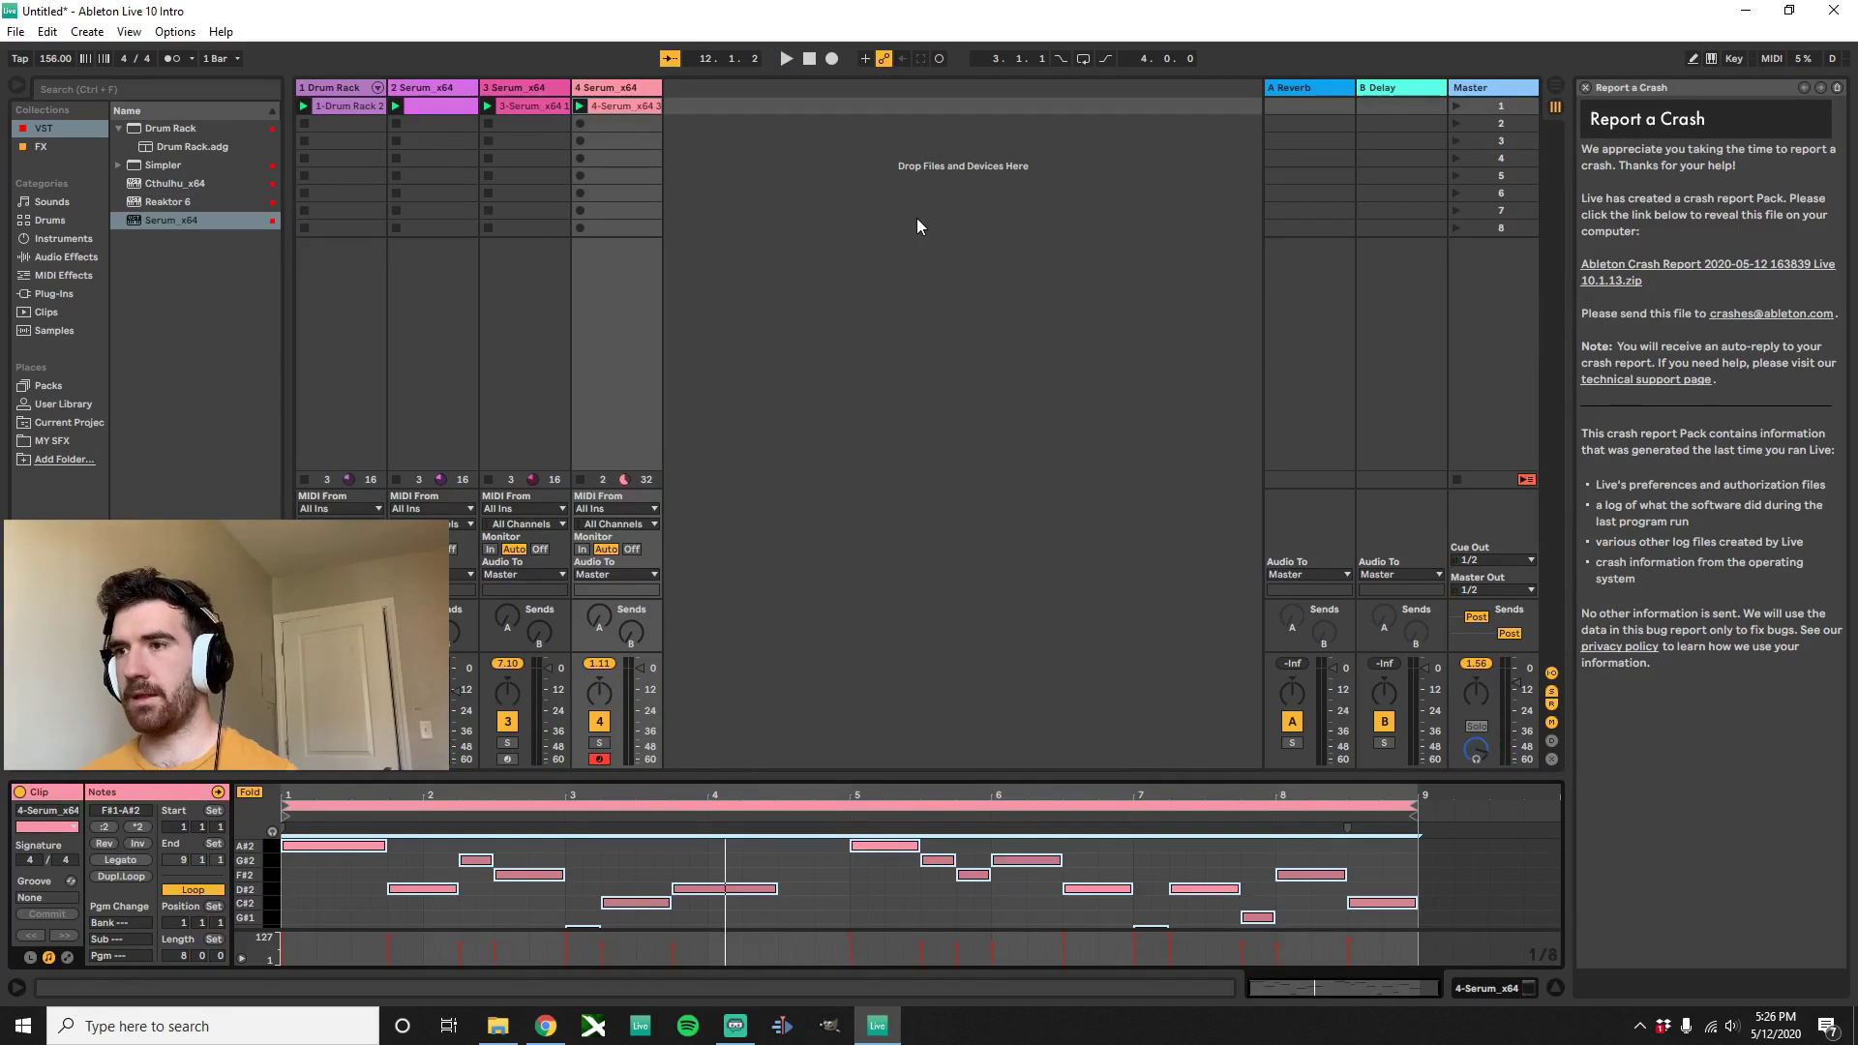
pyautogui.click(537, 106)
pyautogui.press('Delete')
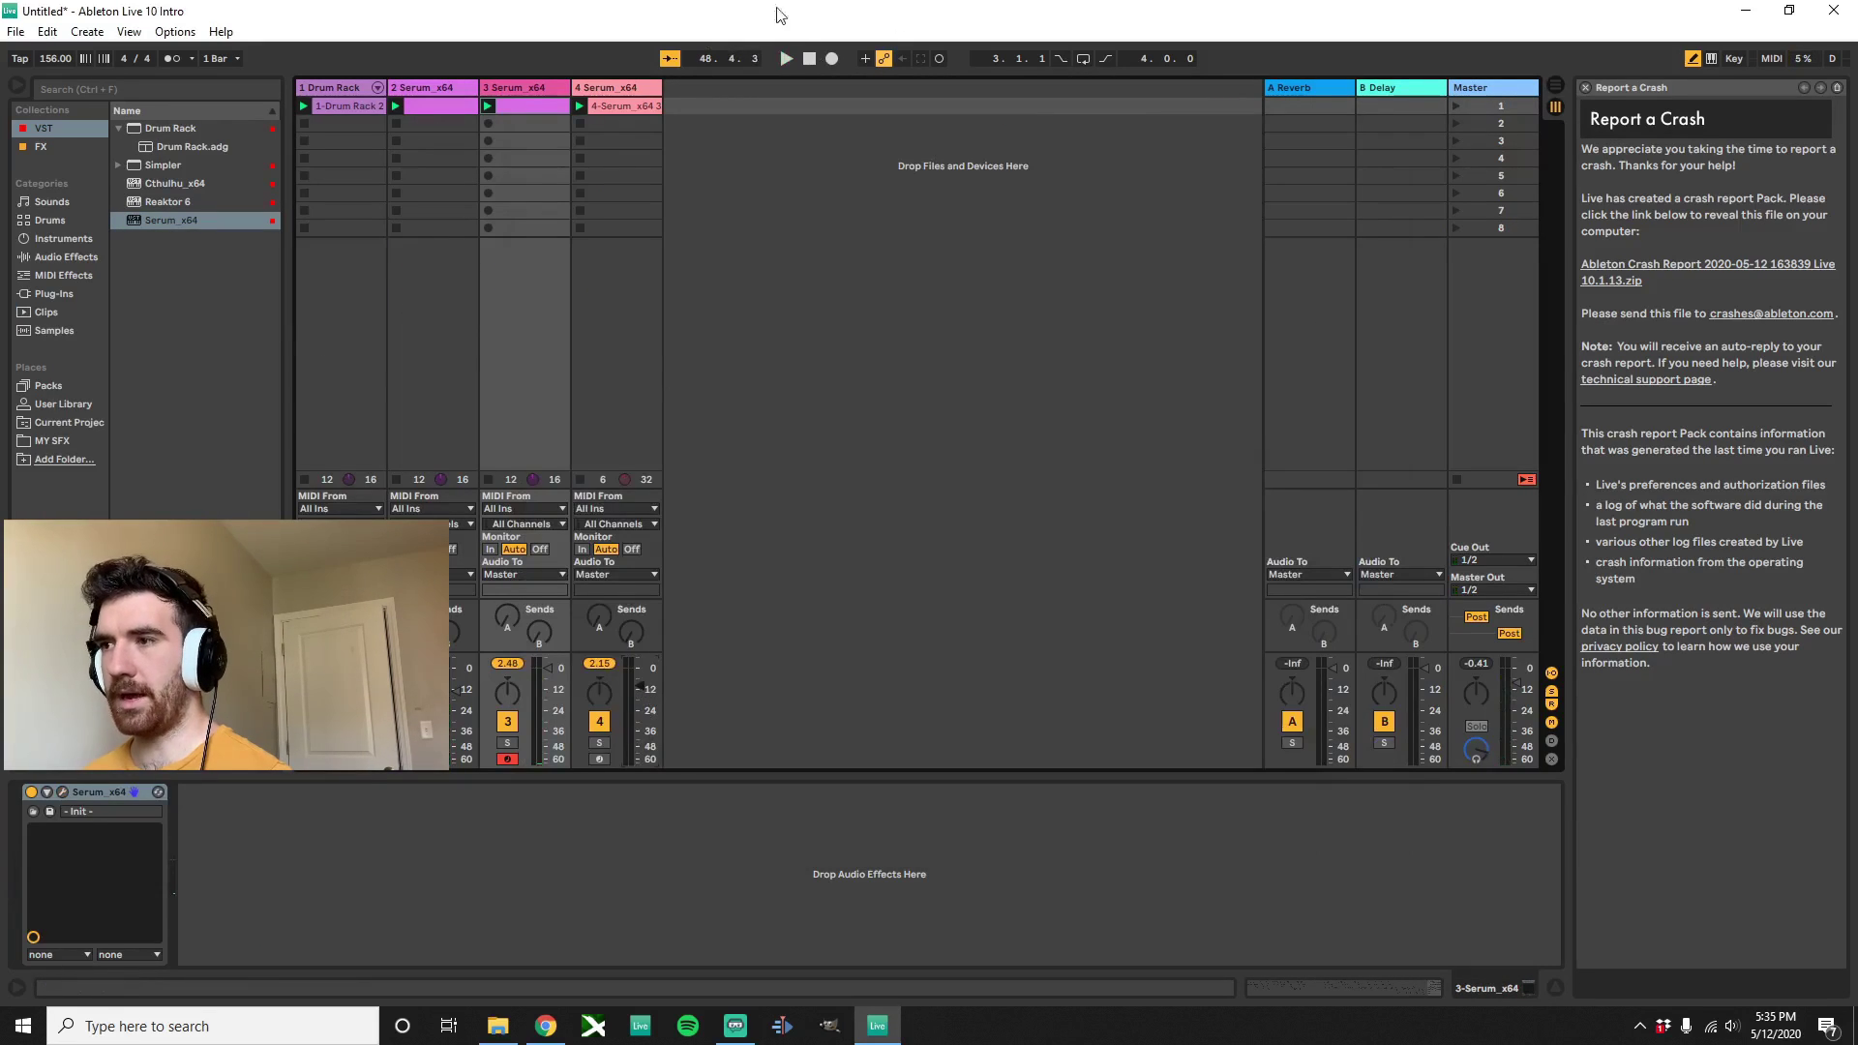
# Play back the session clips and delete the second track's Serum clip
pyautogui.press('space')
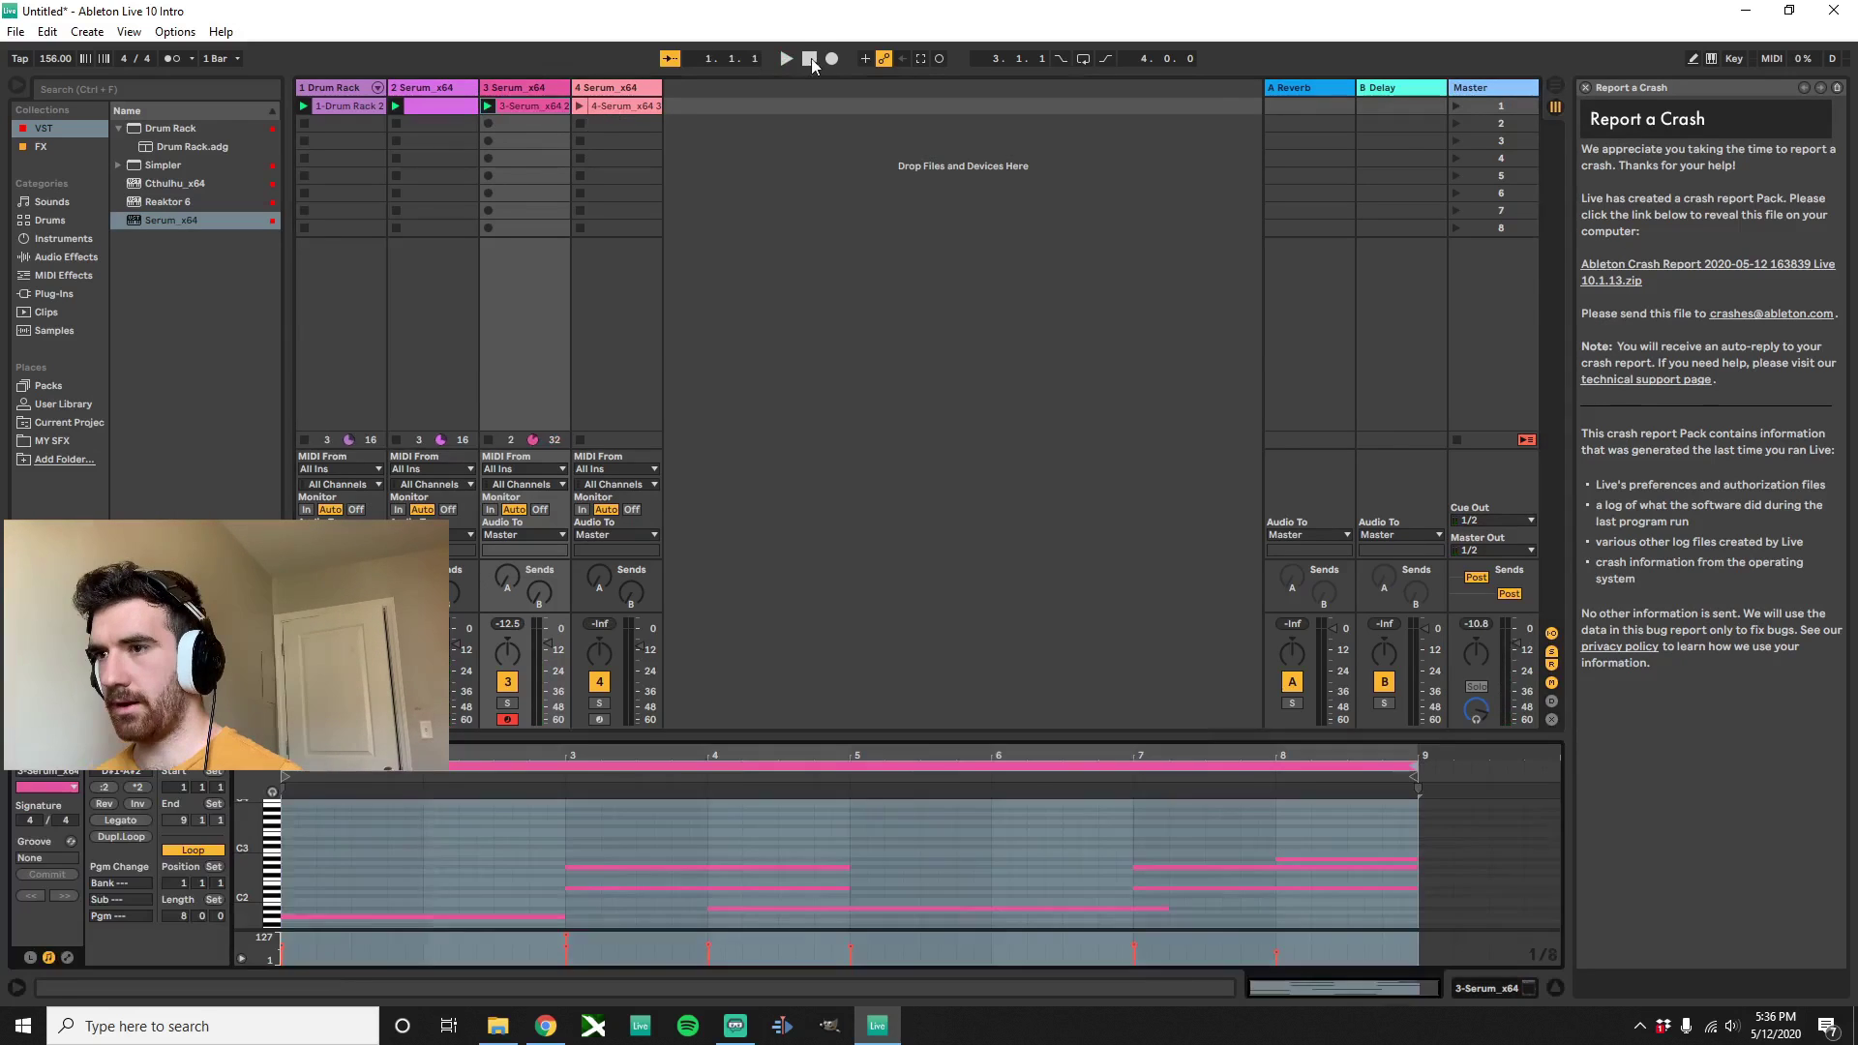
pyautogui.click(789, 59)
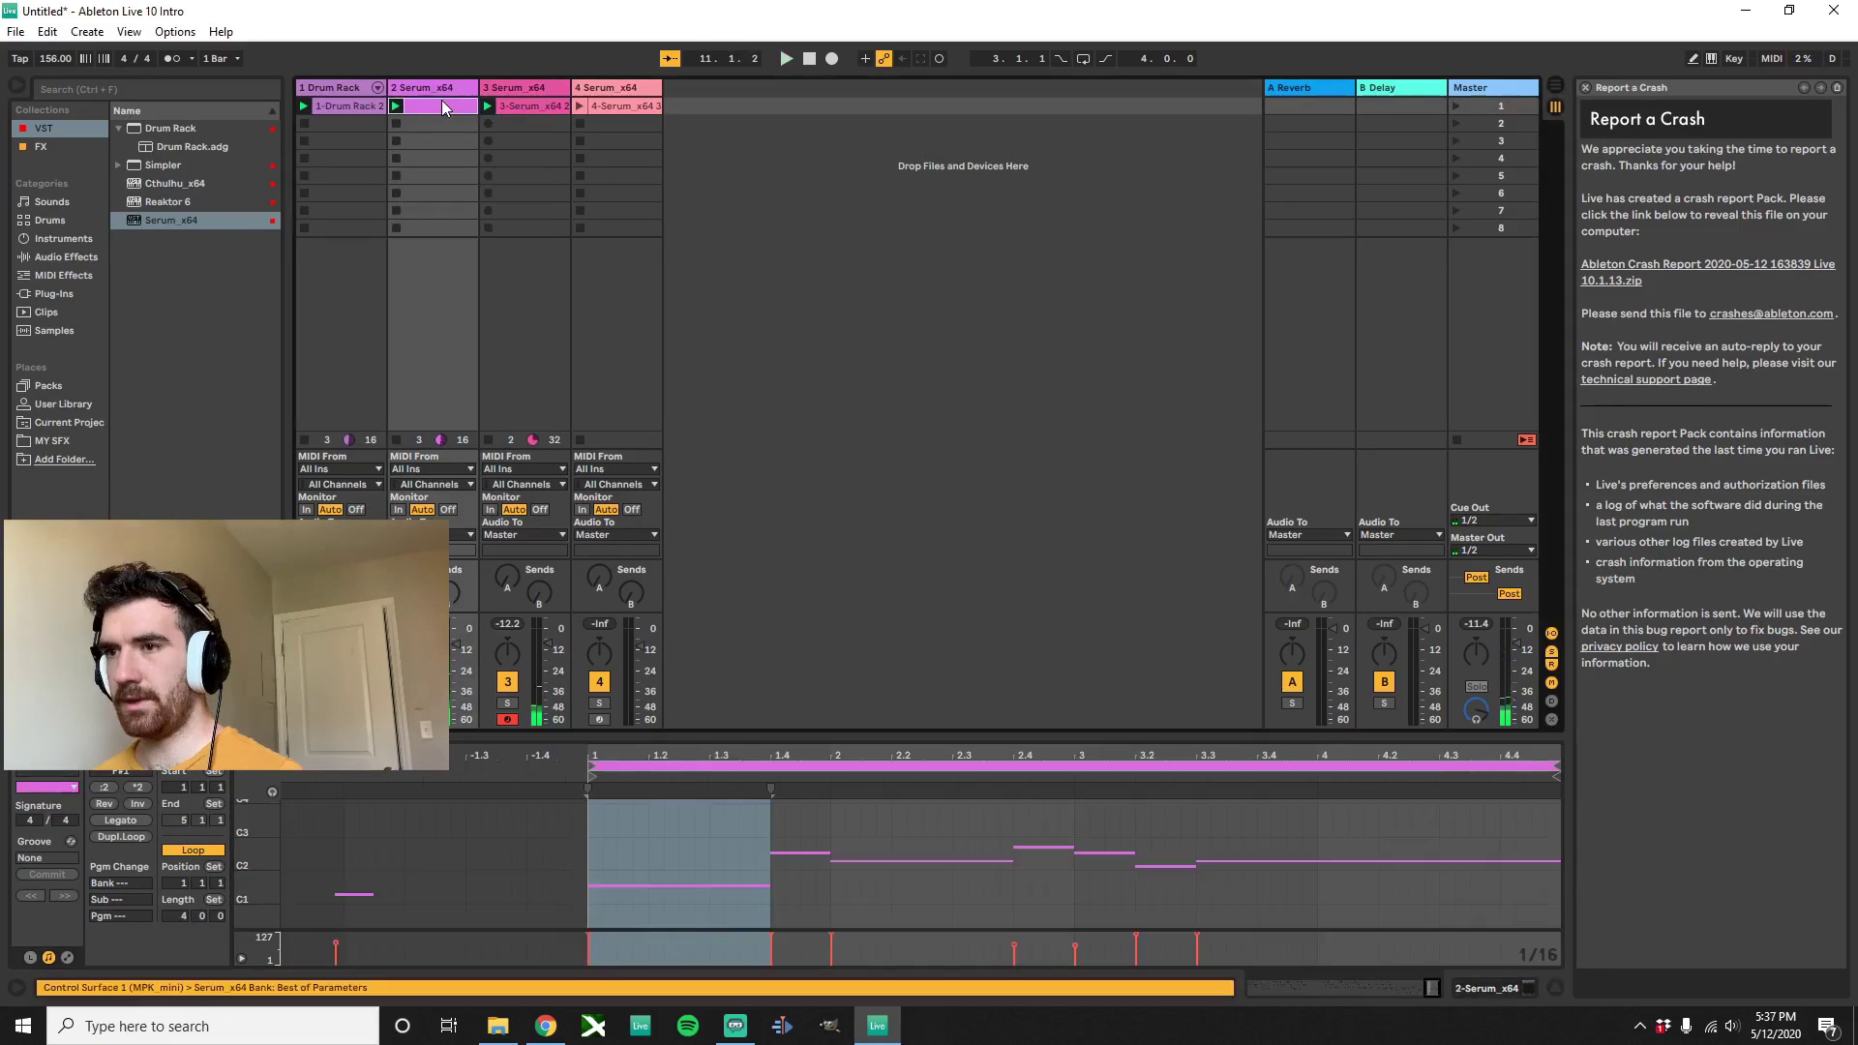
pyautogui.click(441, 102)
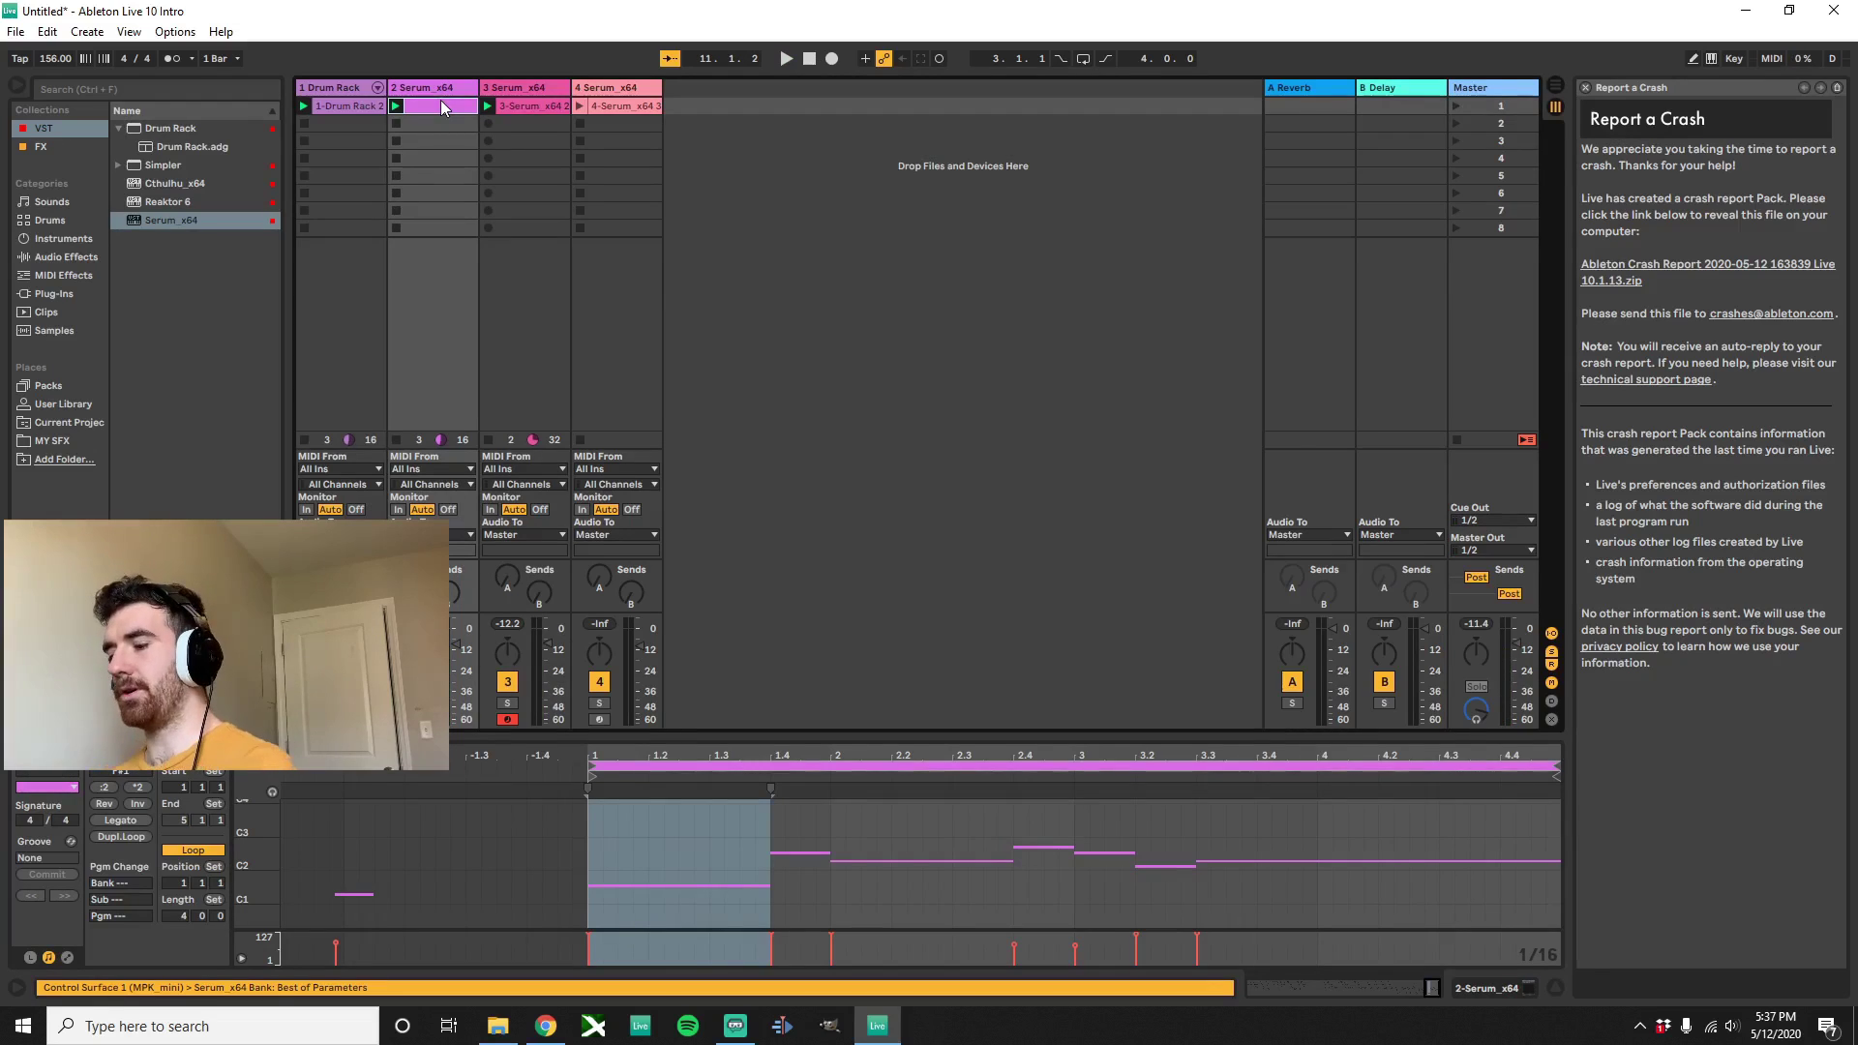
pyautogui.press('Delete')
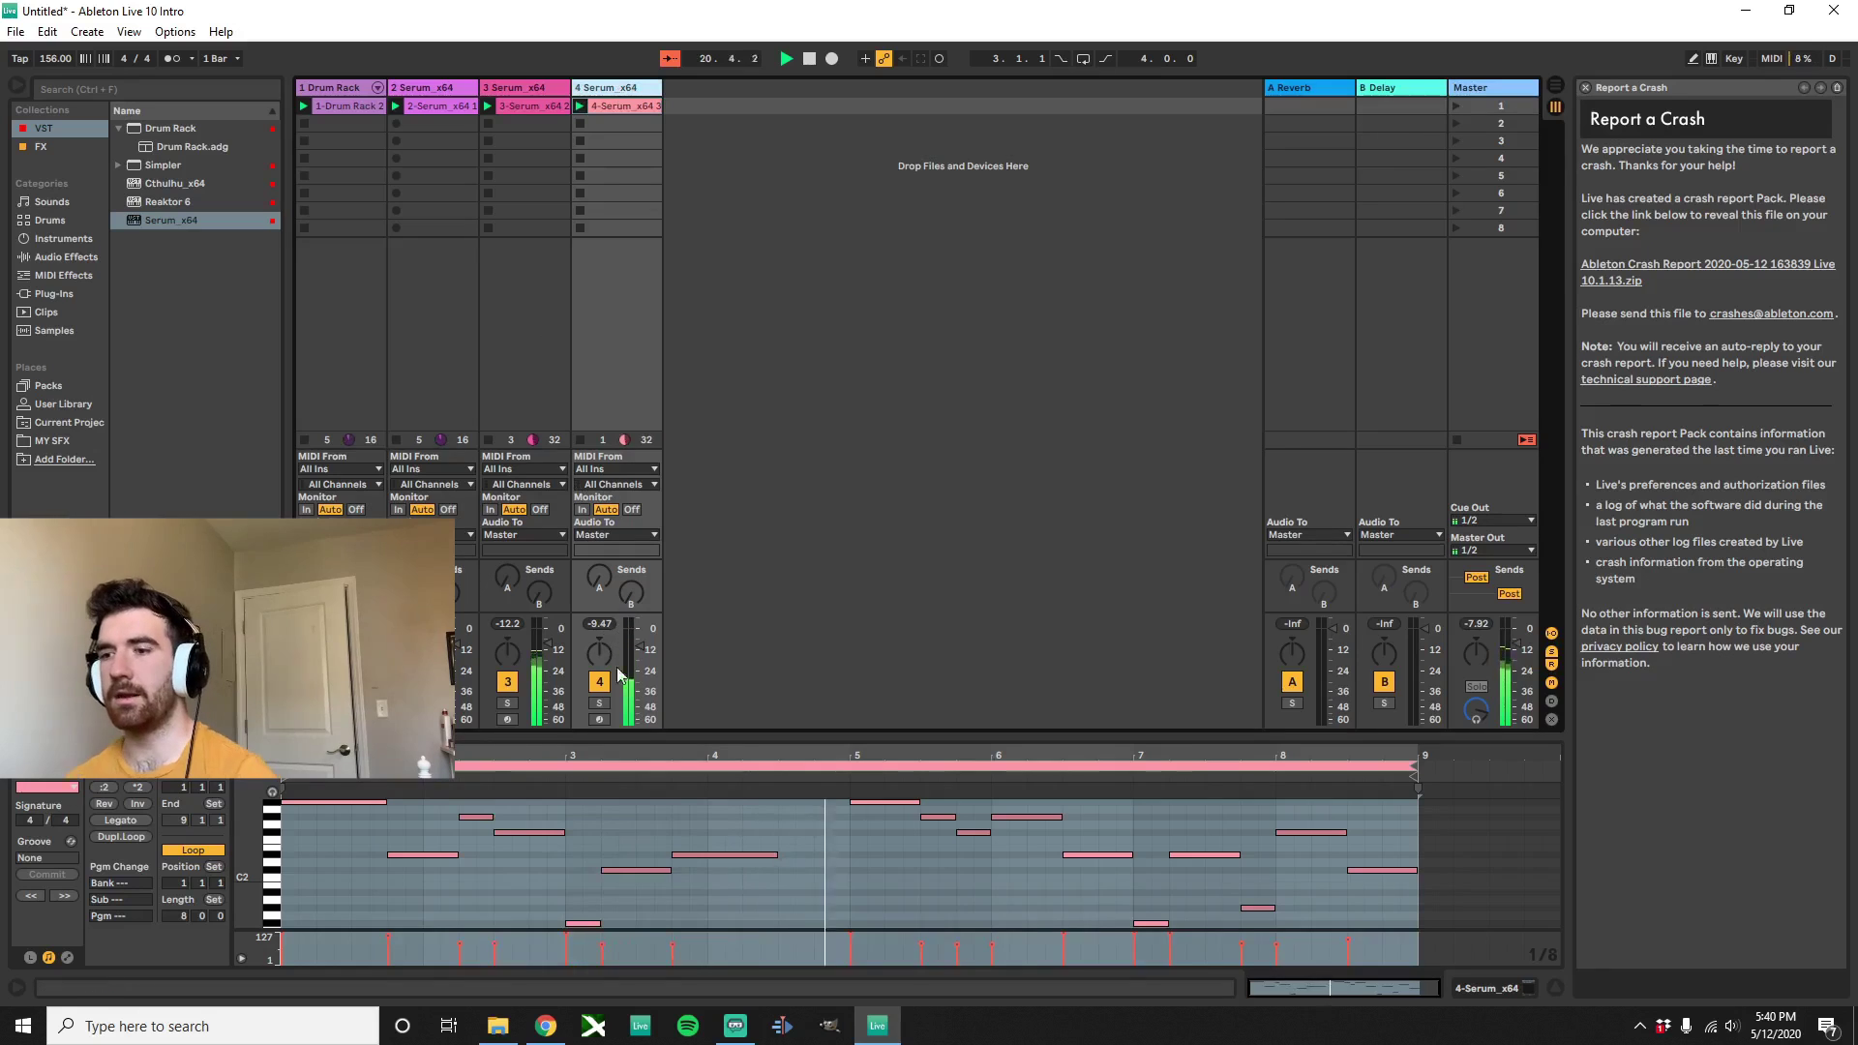
# Replace the fourth Serum track's clip with a copy of the third track's clip
pyautogui.rightClick(619, 87)
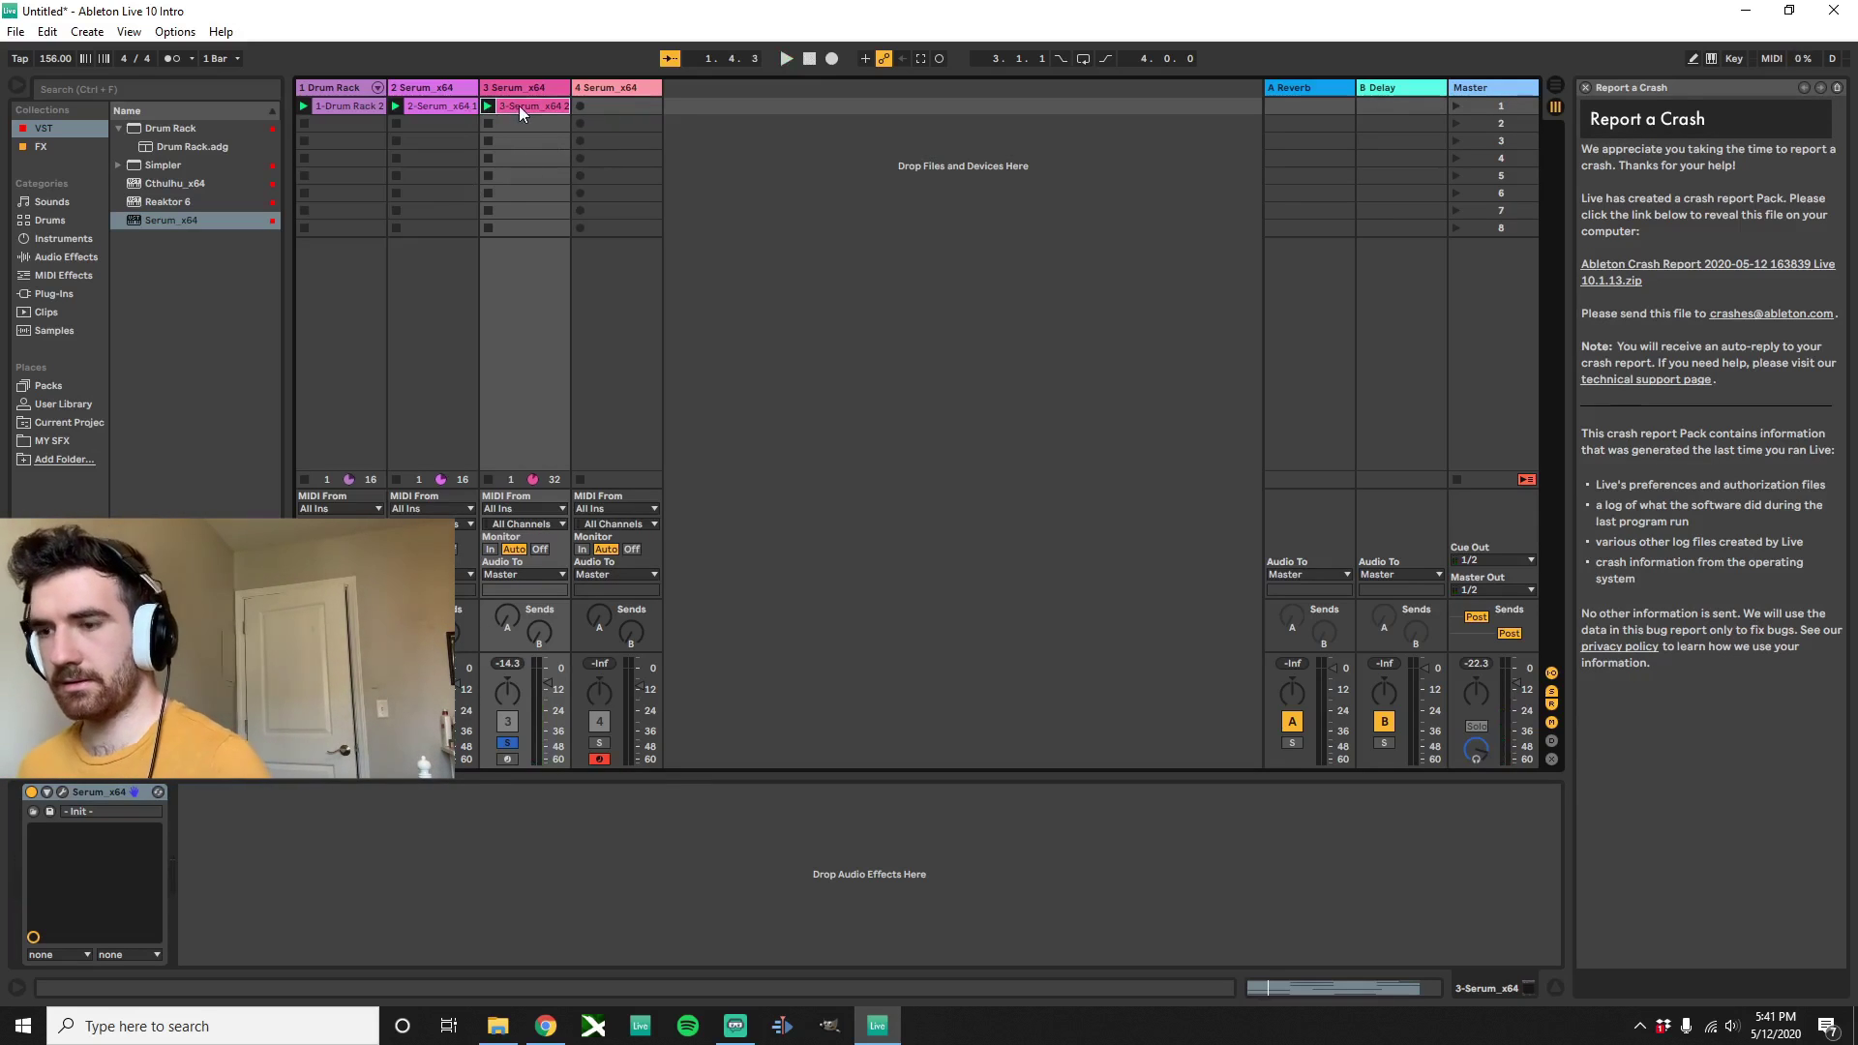
pyautogui.click(596, 100)
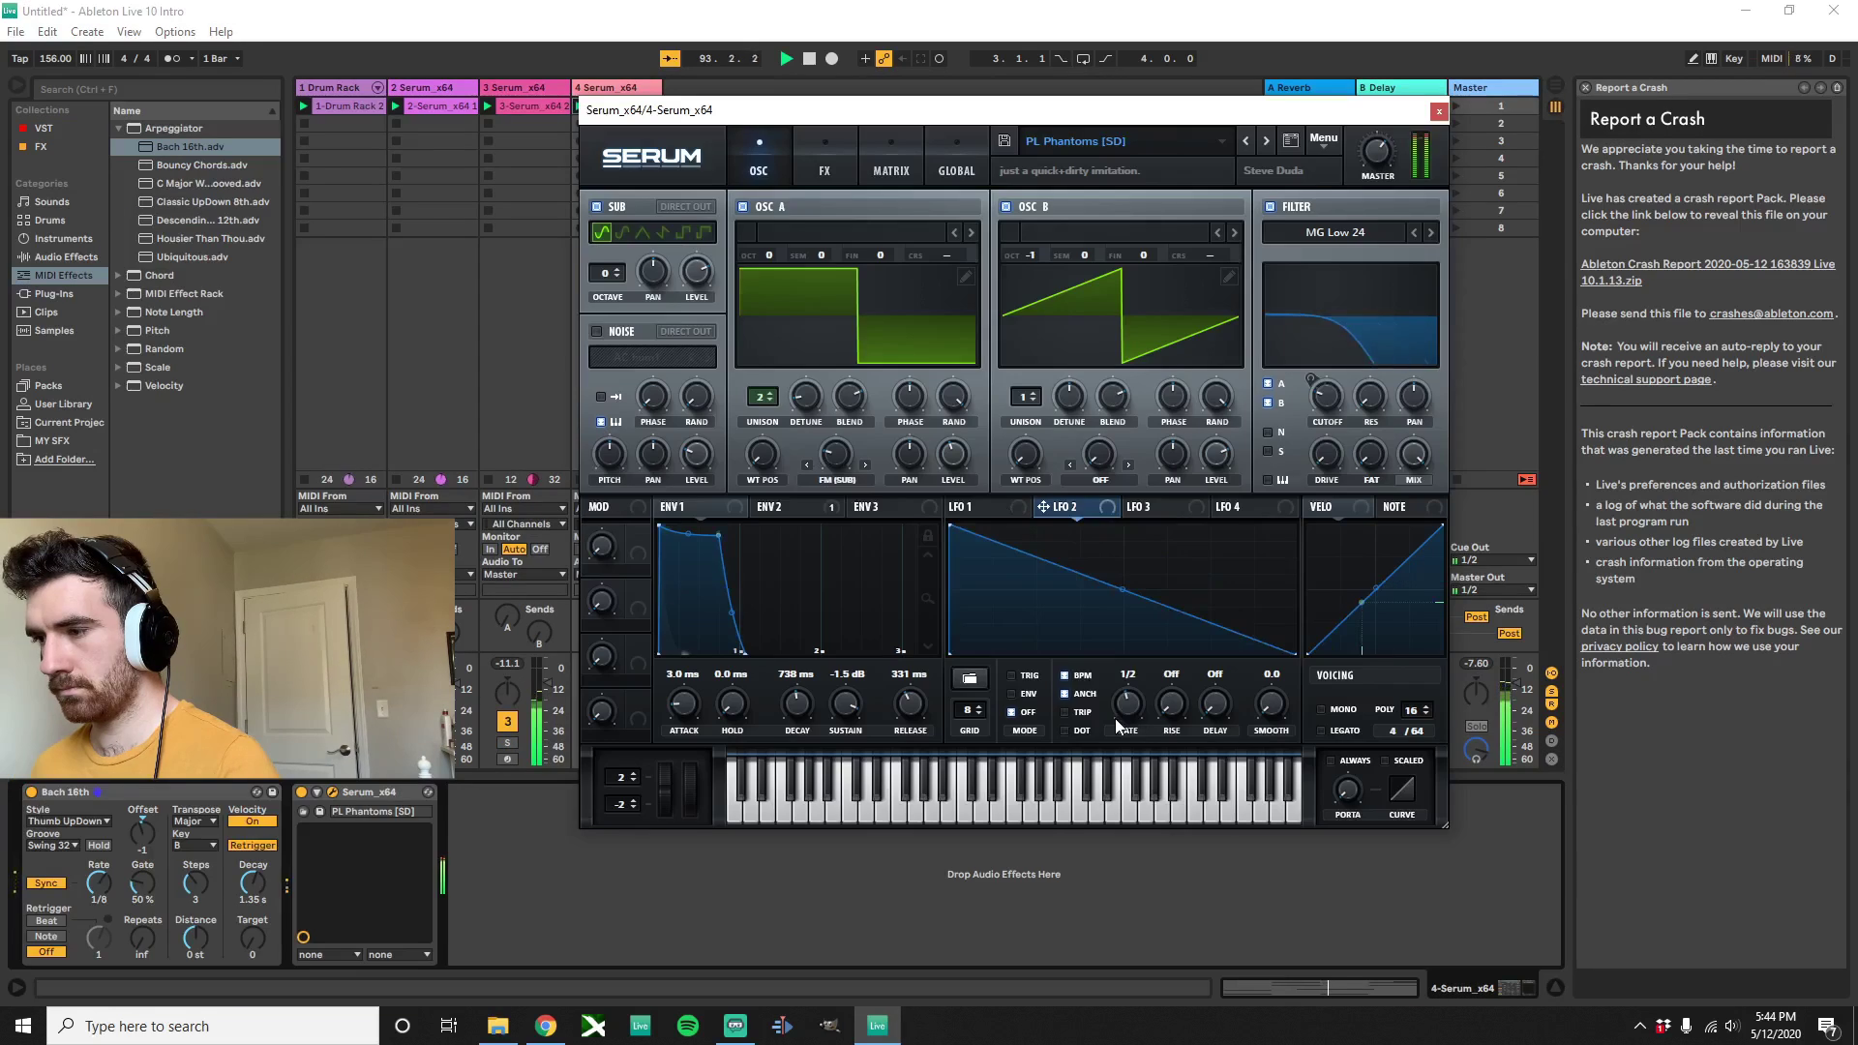
# Set LFO 2's rate to 1/8 in the fourth track's Serum and use it to modulate the oscillator warp controls
pyautogui.moveTo(1118, 718); pyautogui.dragTo(1128, 701)
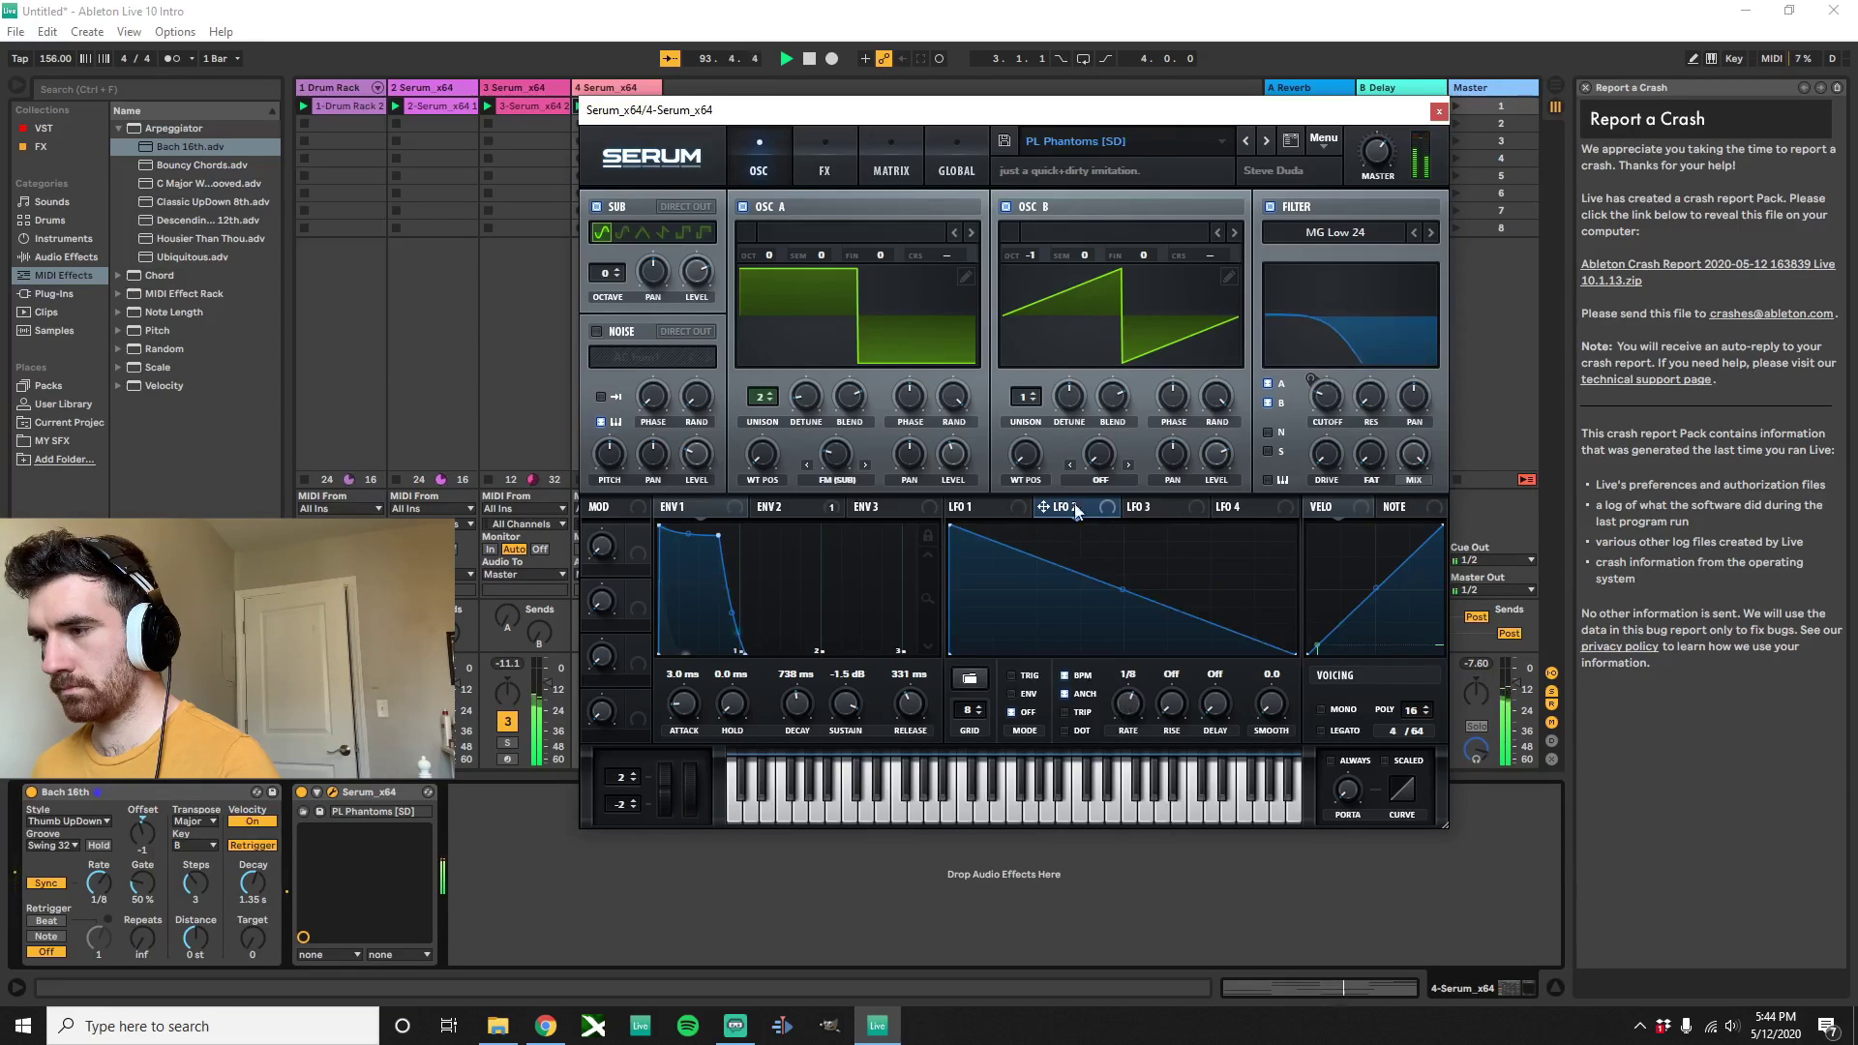
pyautogui.moveTo(1075, 504); pyautogui.dragTo(1106, 459)
pyautogui.moveTo(832, 457); pyautogui.dragTo(832, 459)
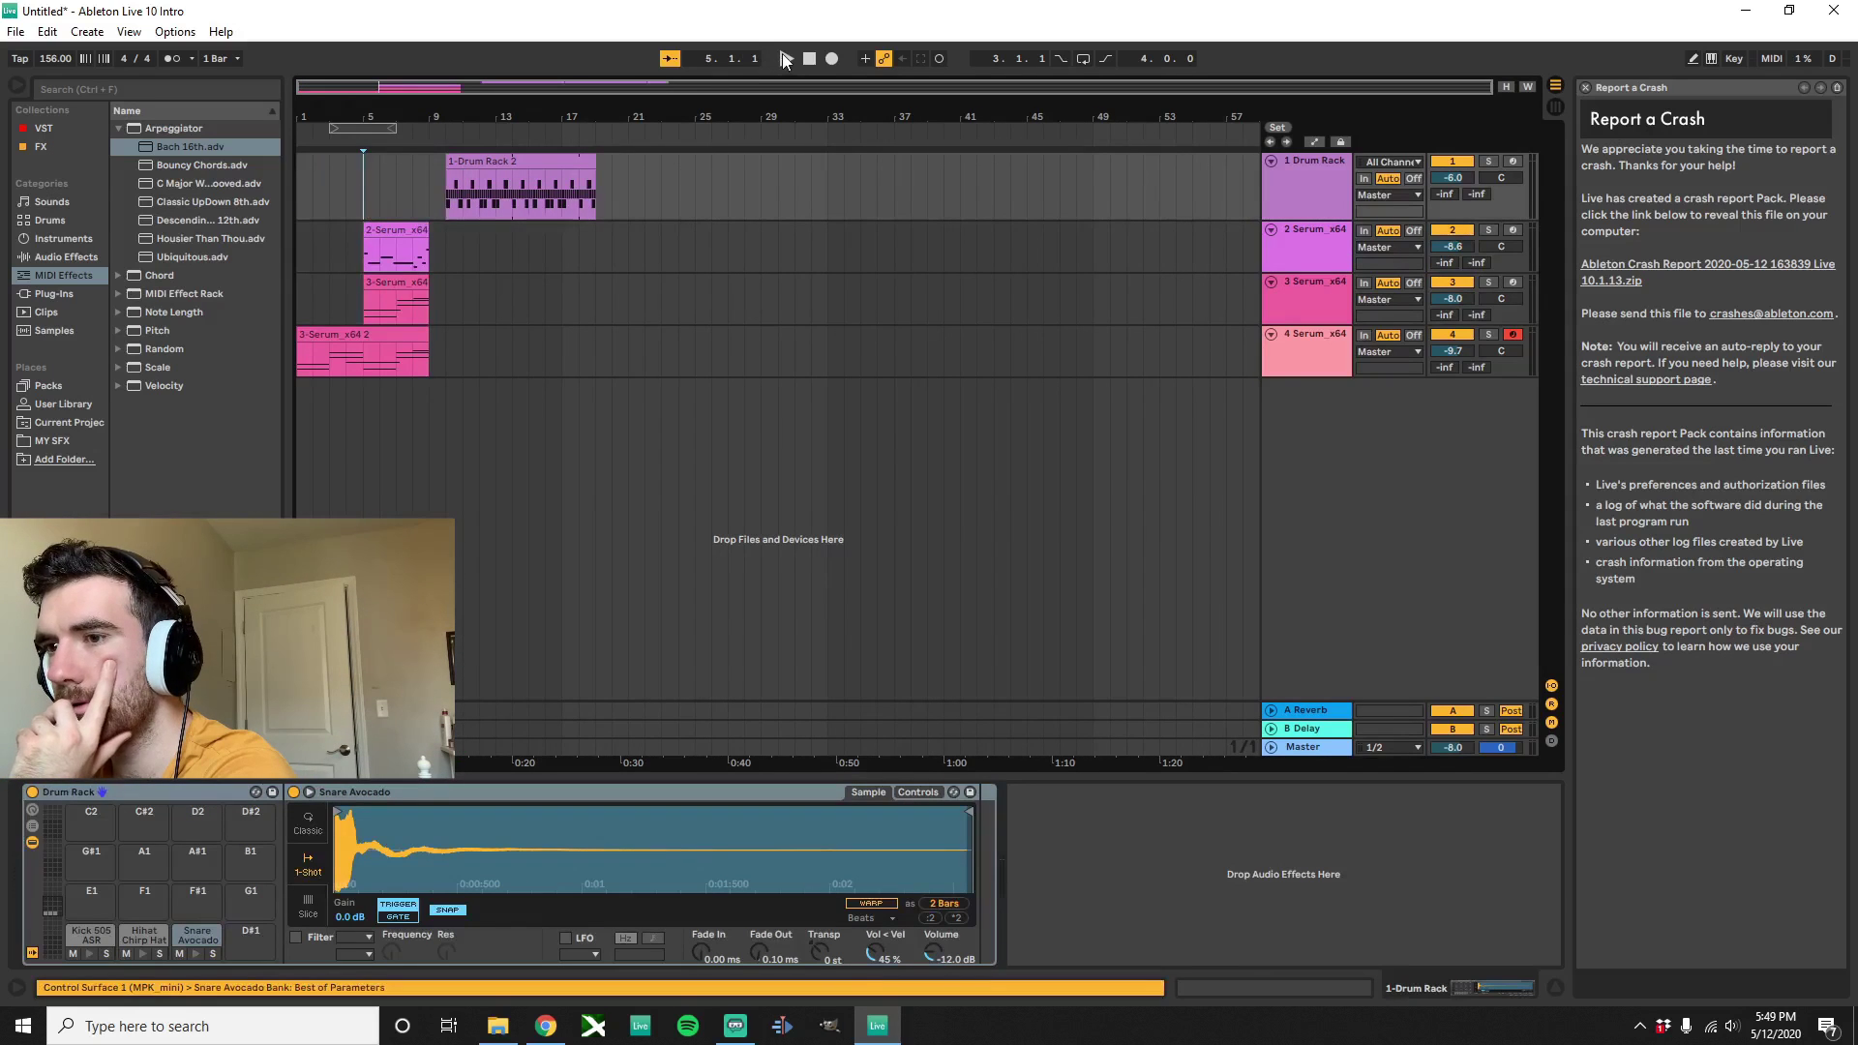
# Play the arrangement from bar 5 to check the clip layout, and stop playback
pyautogui.click(784, 60)
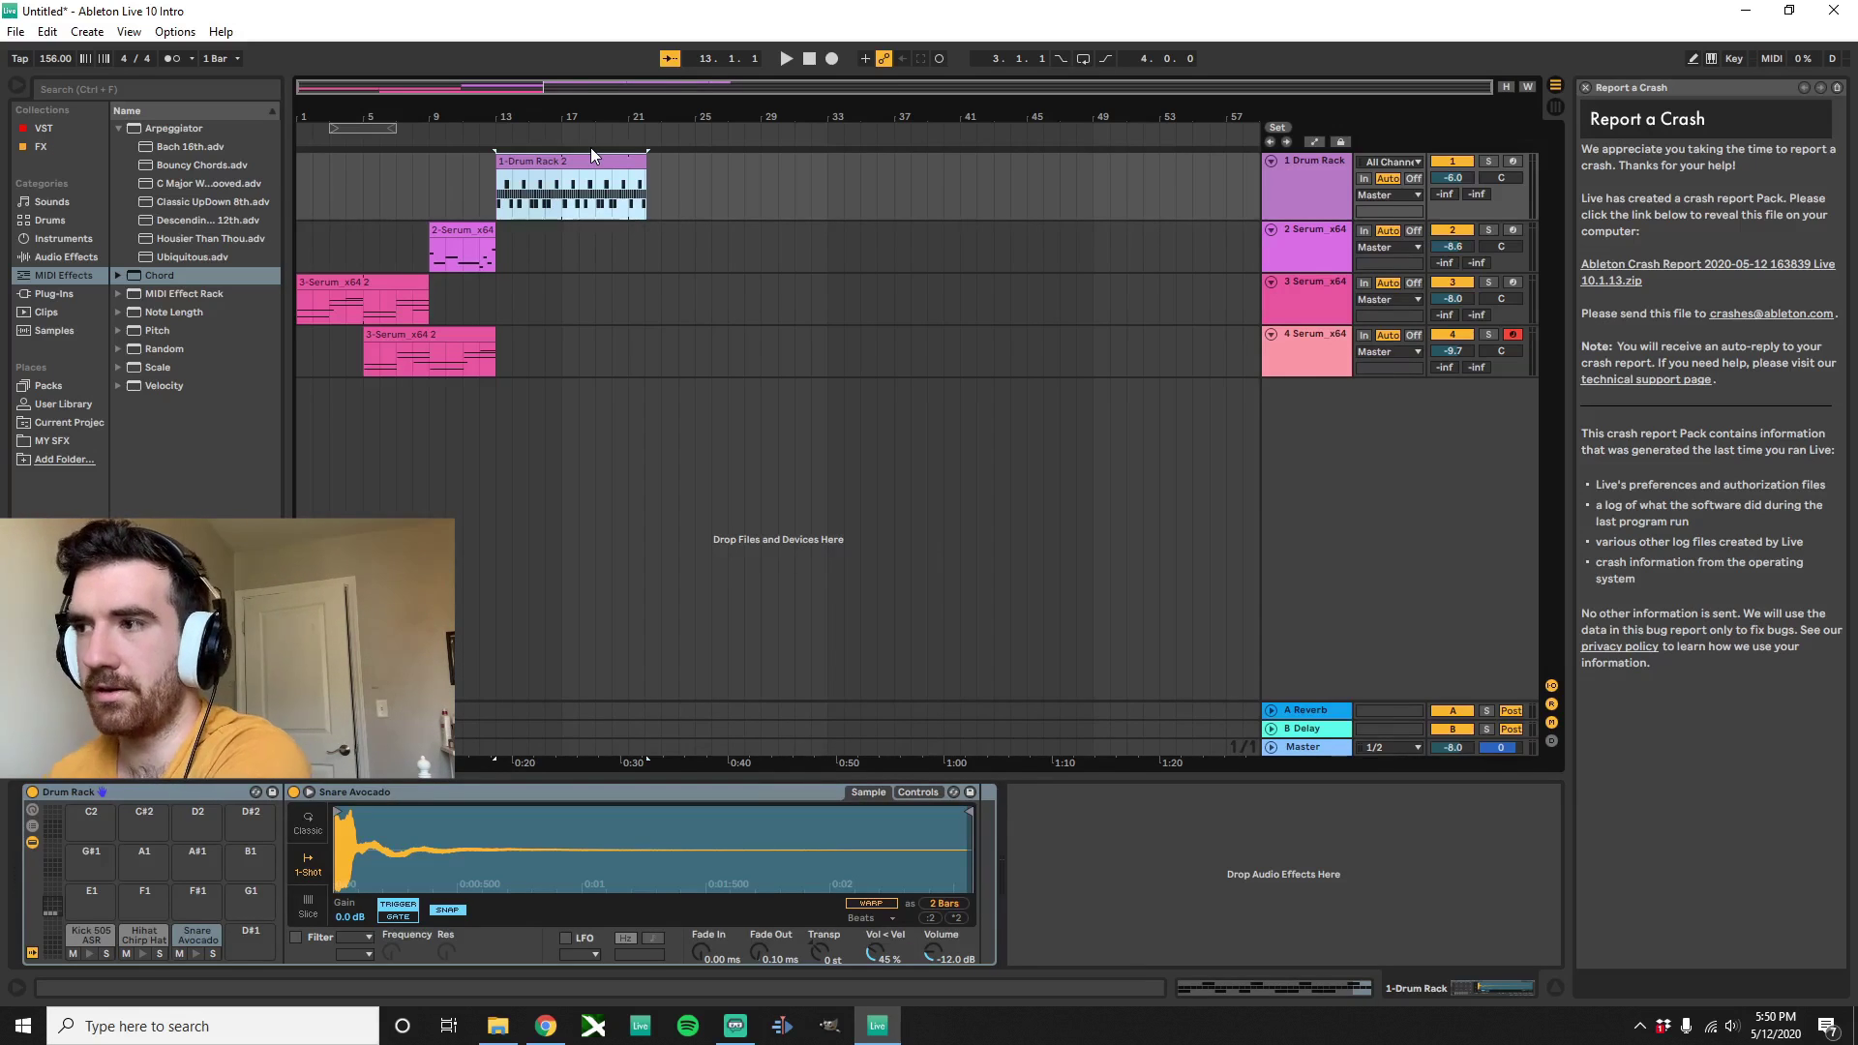
pyautogui.click(811, 59)
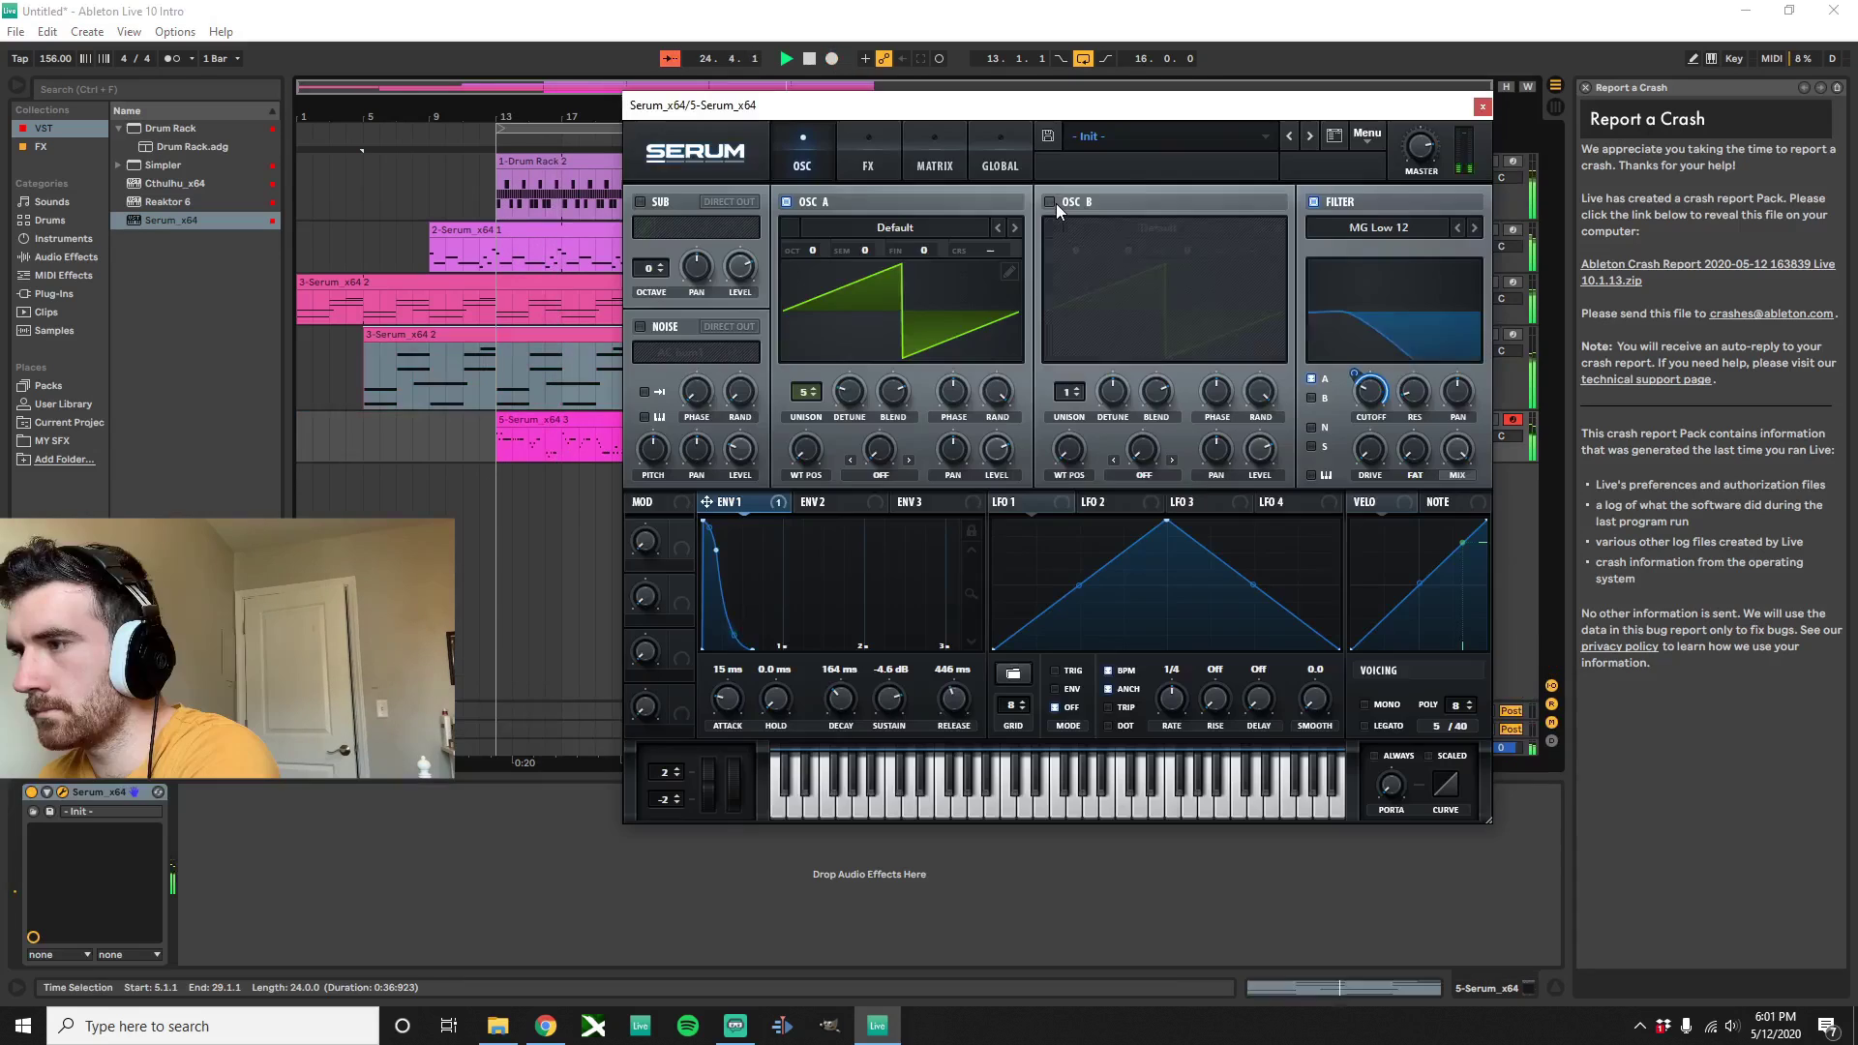
# Enable oscillator B in the fifth track's Serum, route it through the filter and load a Digital wavetable
pyautogui.click(1049, 201)
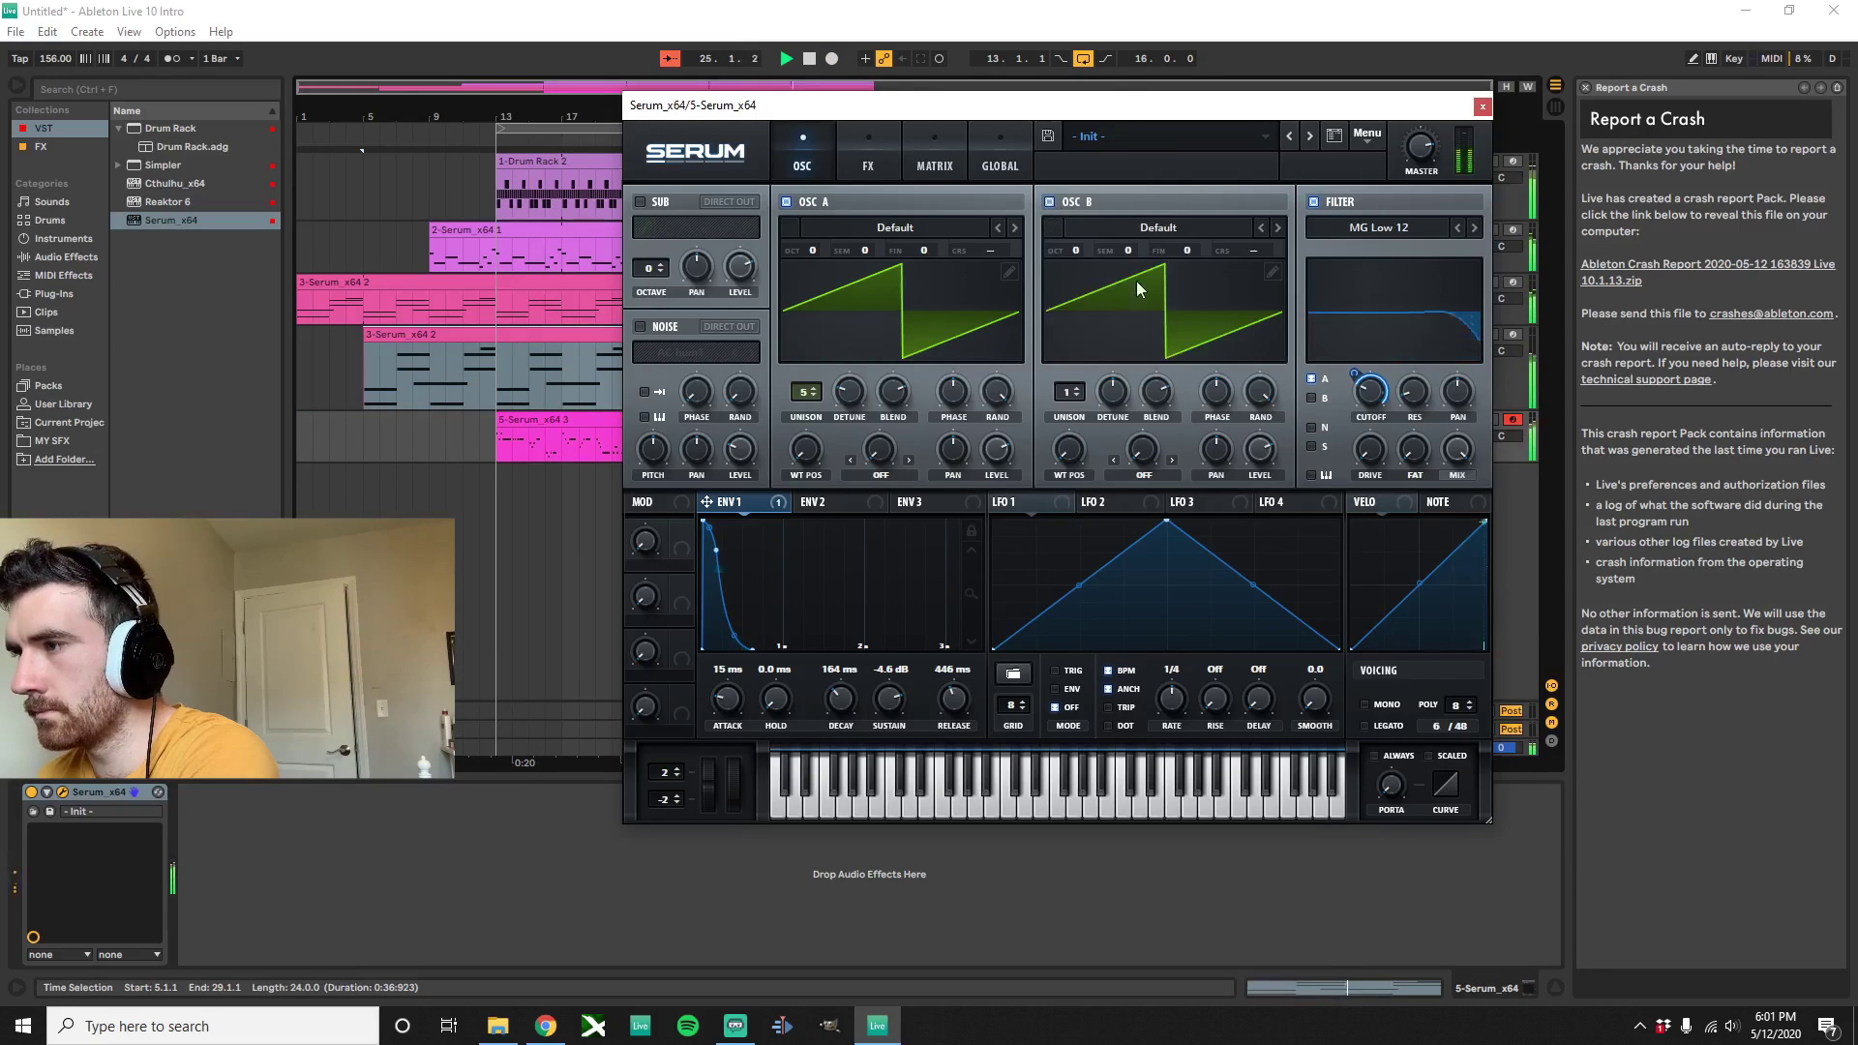
pyautogui.click(1315, 398)
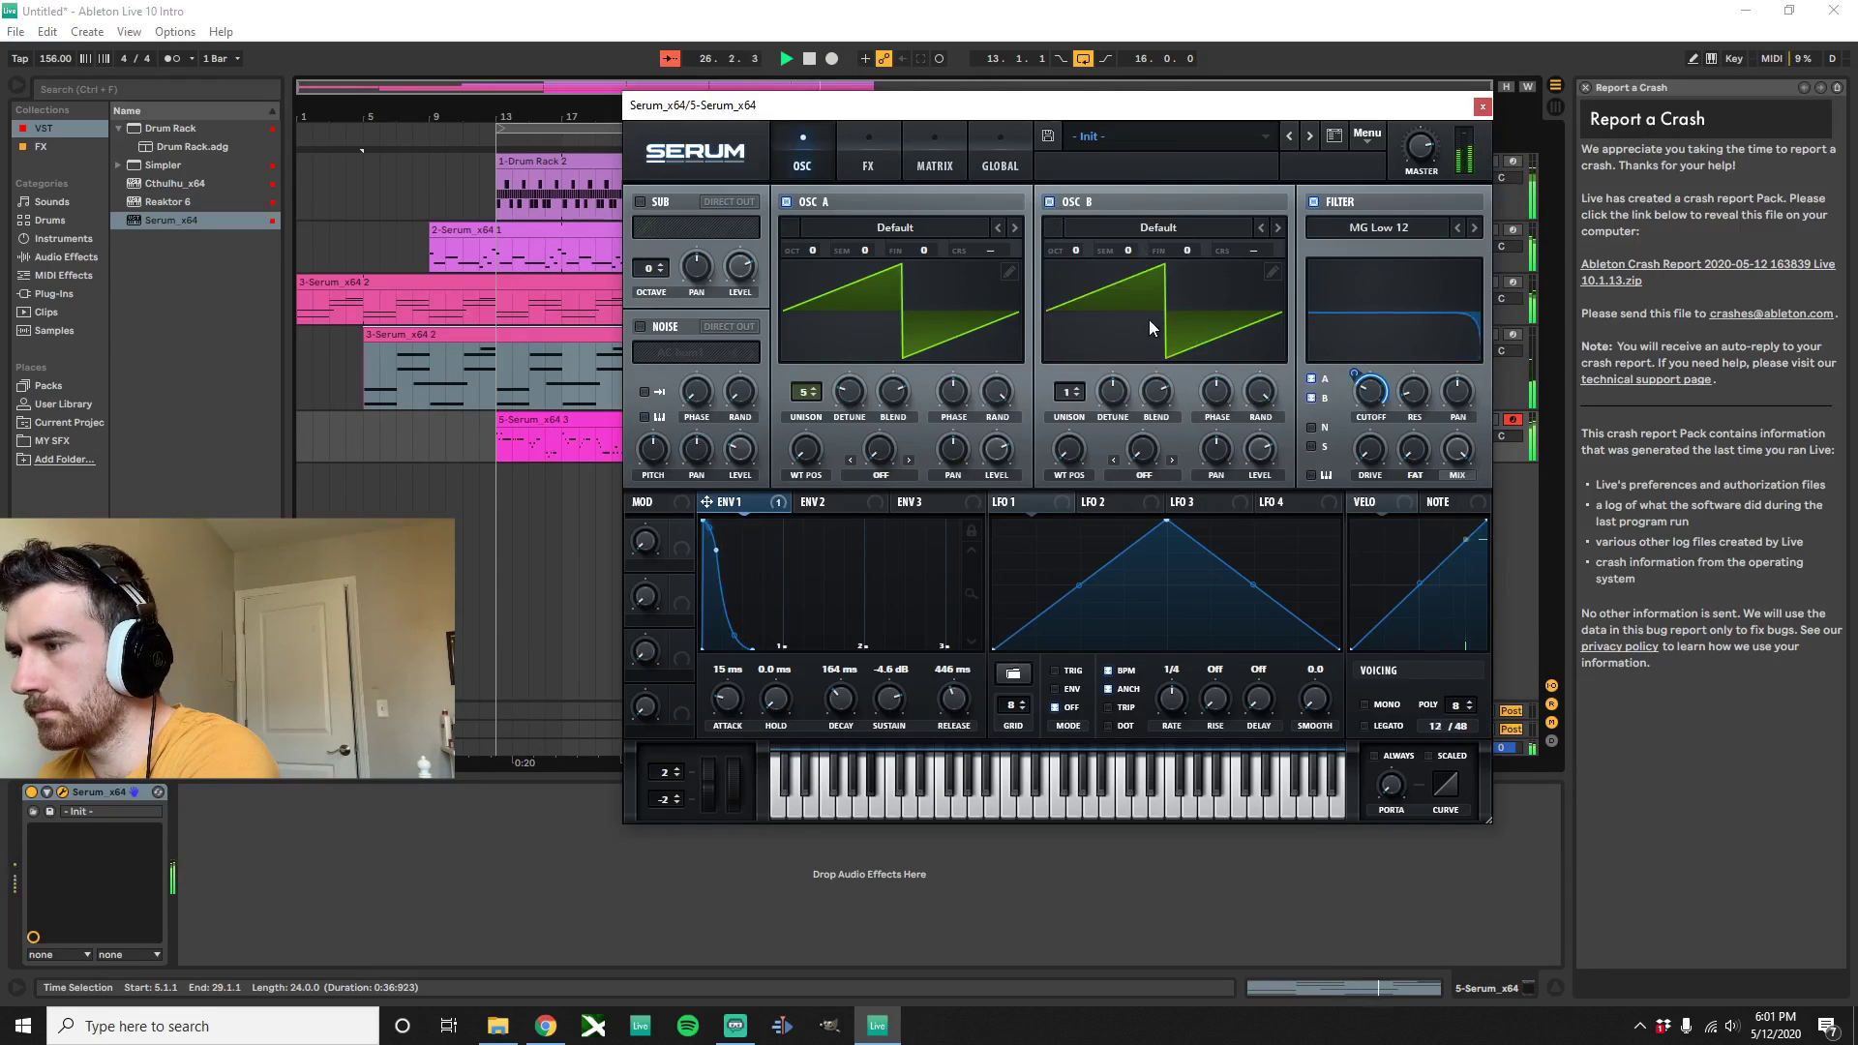
pyautogui.click(1142, 227)
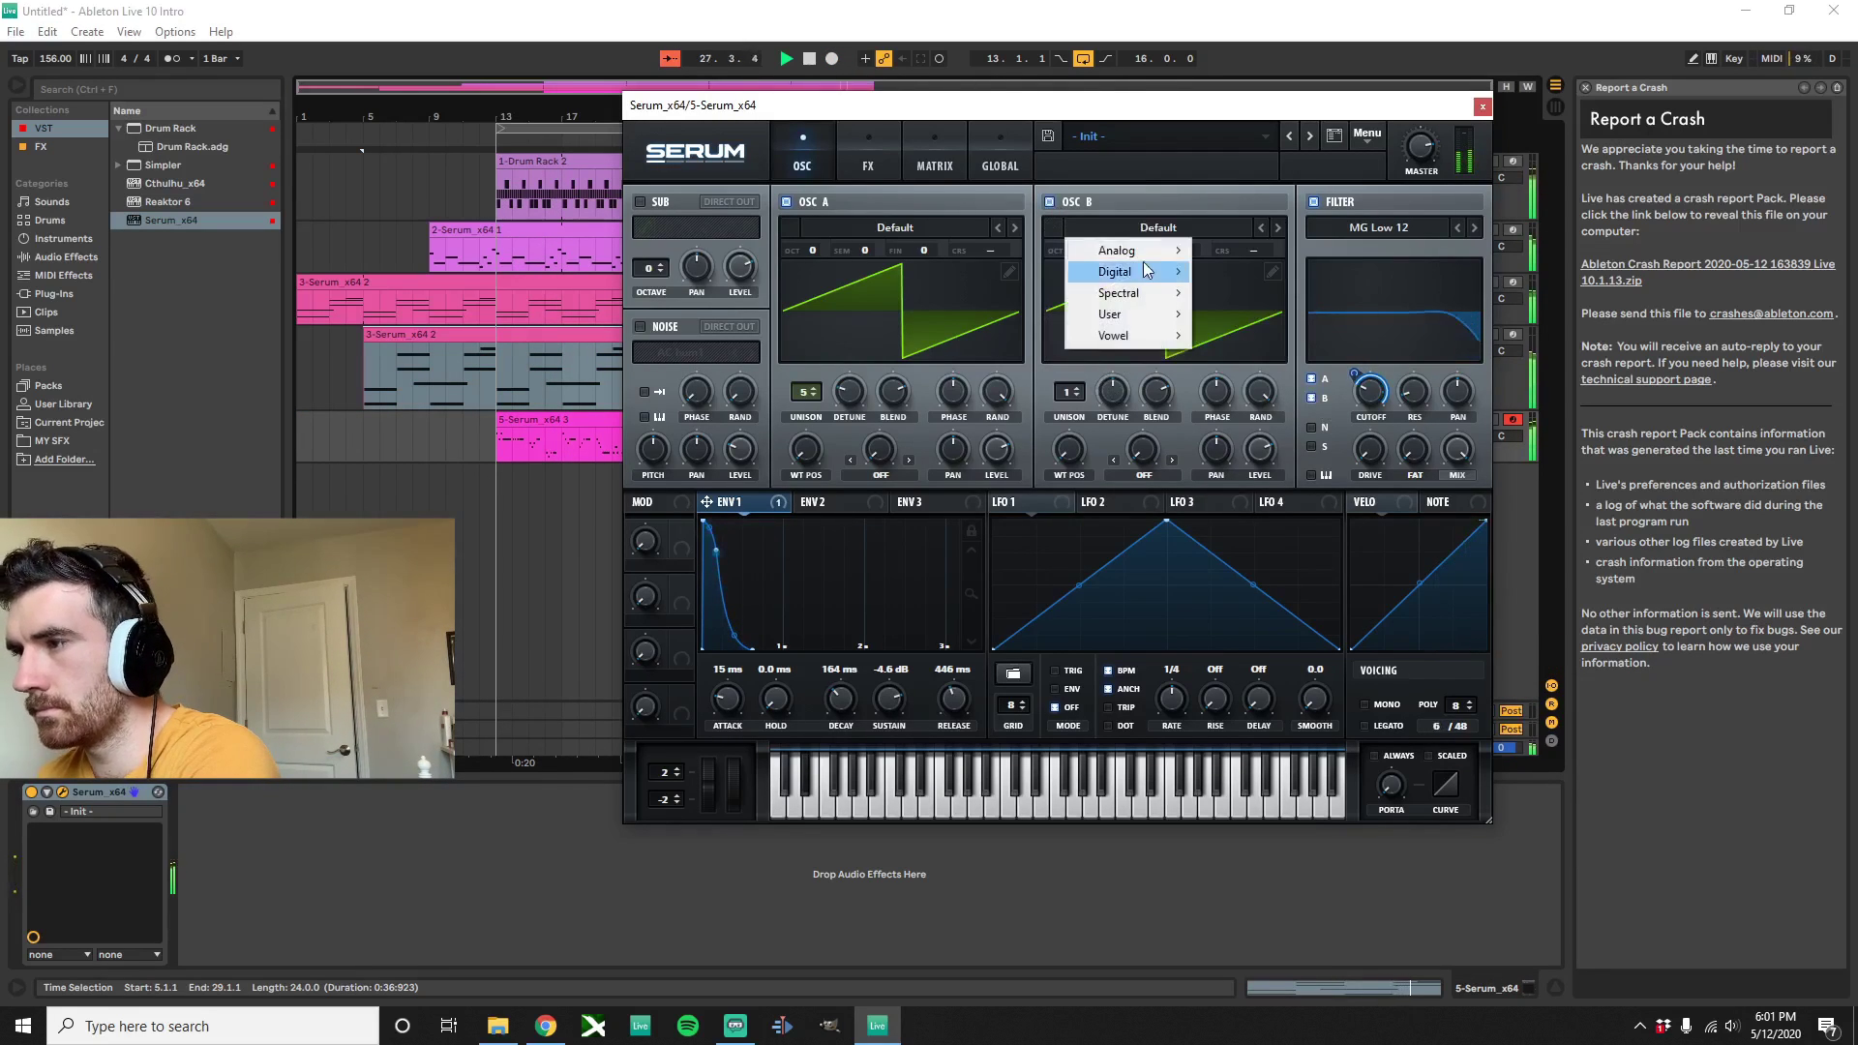
pyautogui.moveTo(1115, 272)
pyautogui.click(1257, 362)
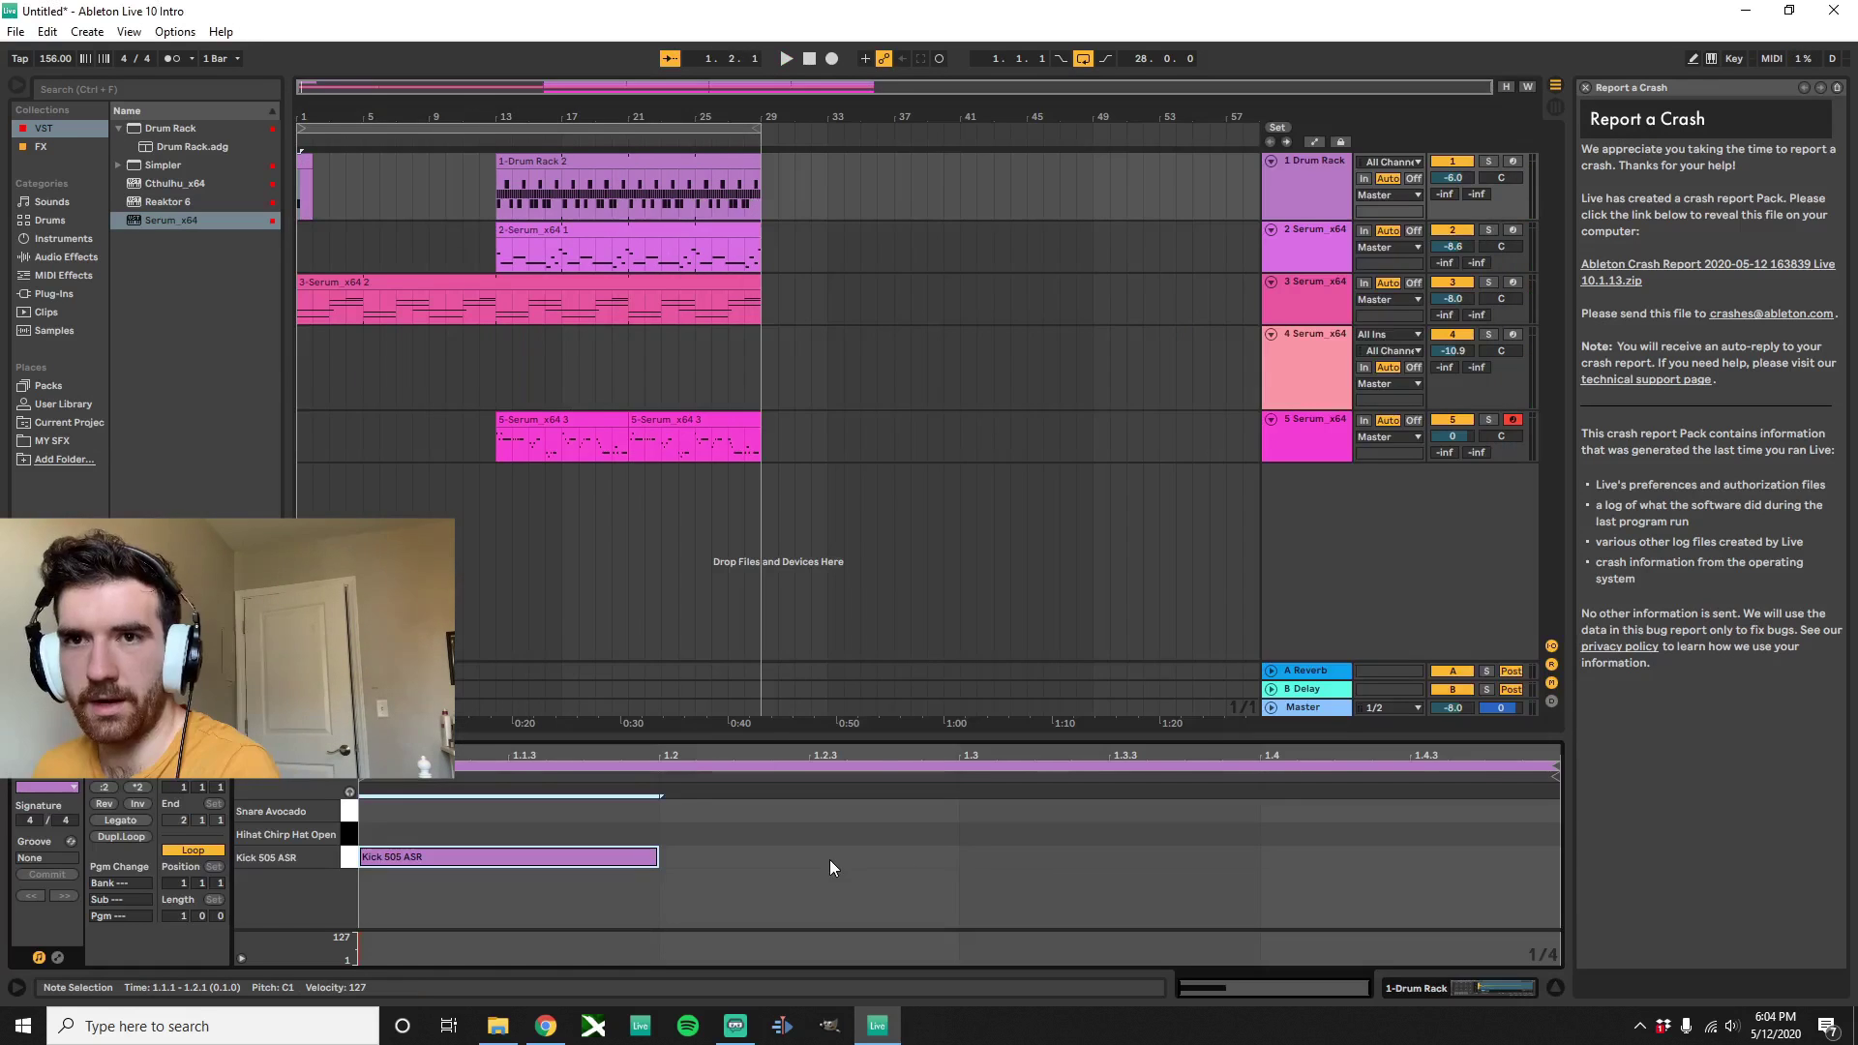
# Fill the one-bar kick clip with four quarter-note Kick 505 ASR hits and audition the pattern
pyautogui.hotkey('ctrl', 'd')
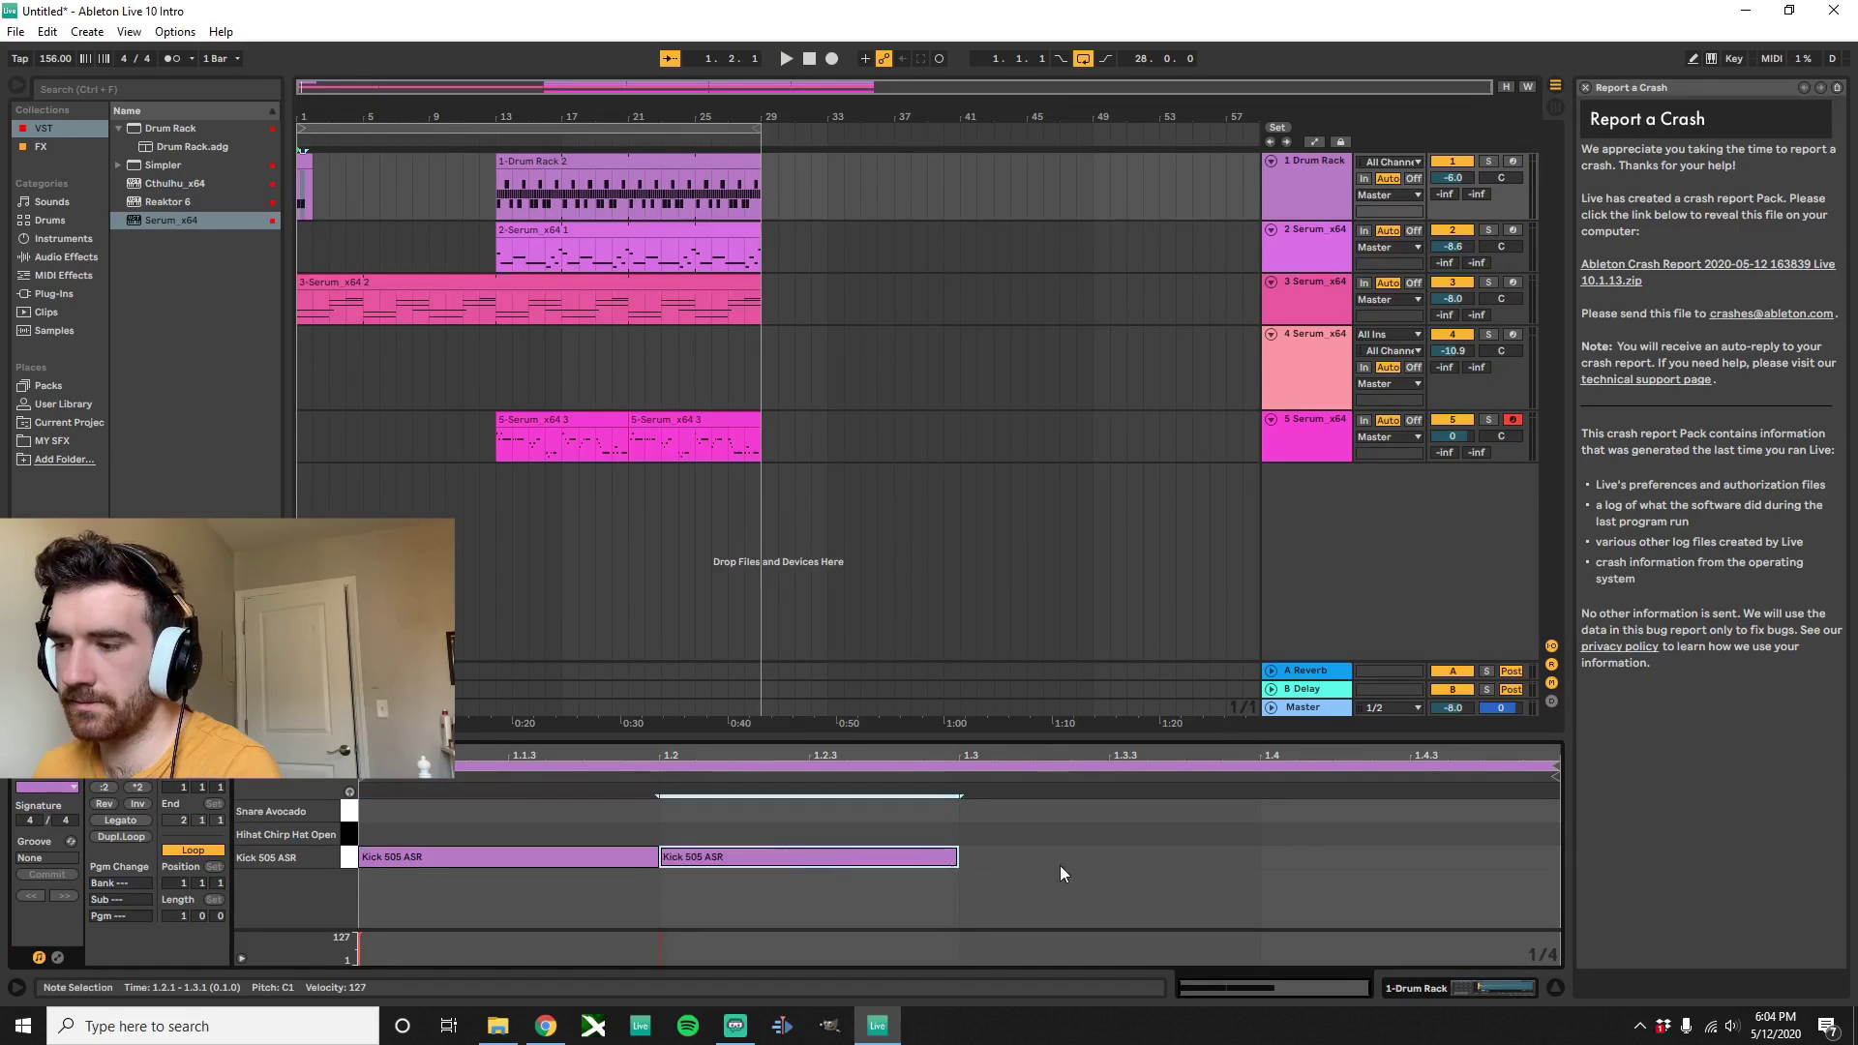
pyautogui.hotkey('ctrl', 'd')
pyautogui.click(1402, 870)
pyautogui.doubleClick(1401, 864)
pyautogui.press('space')
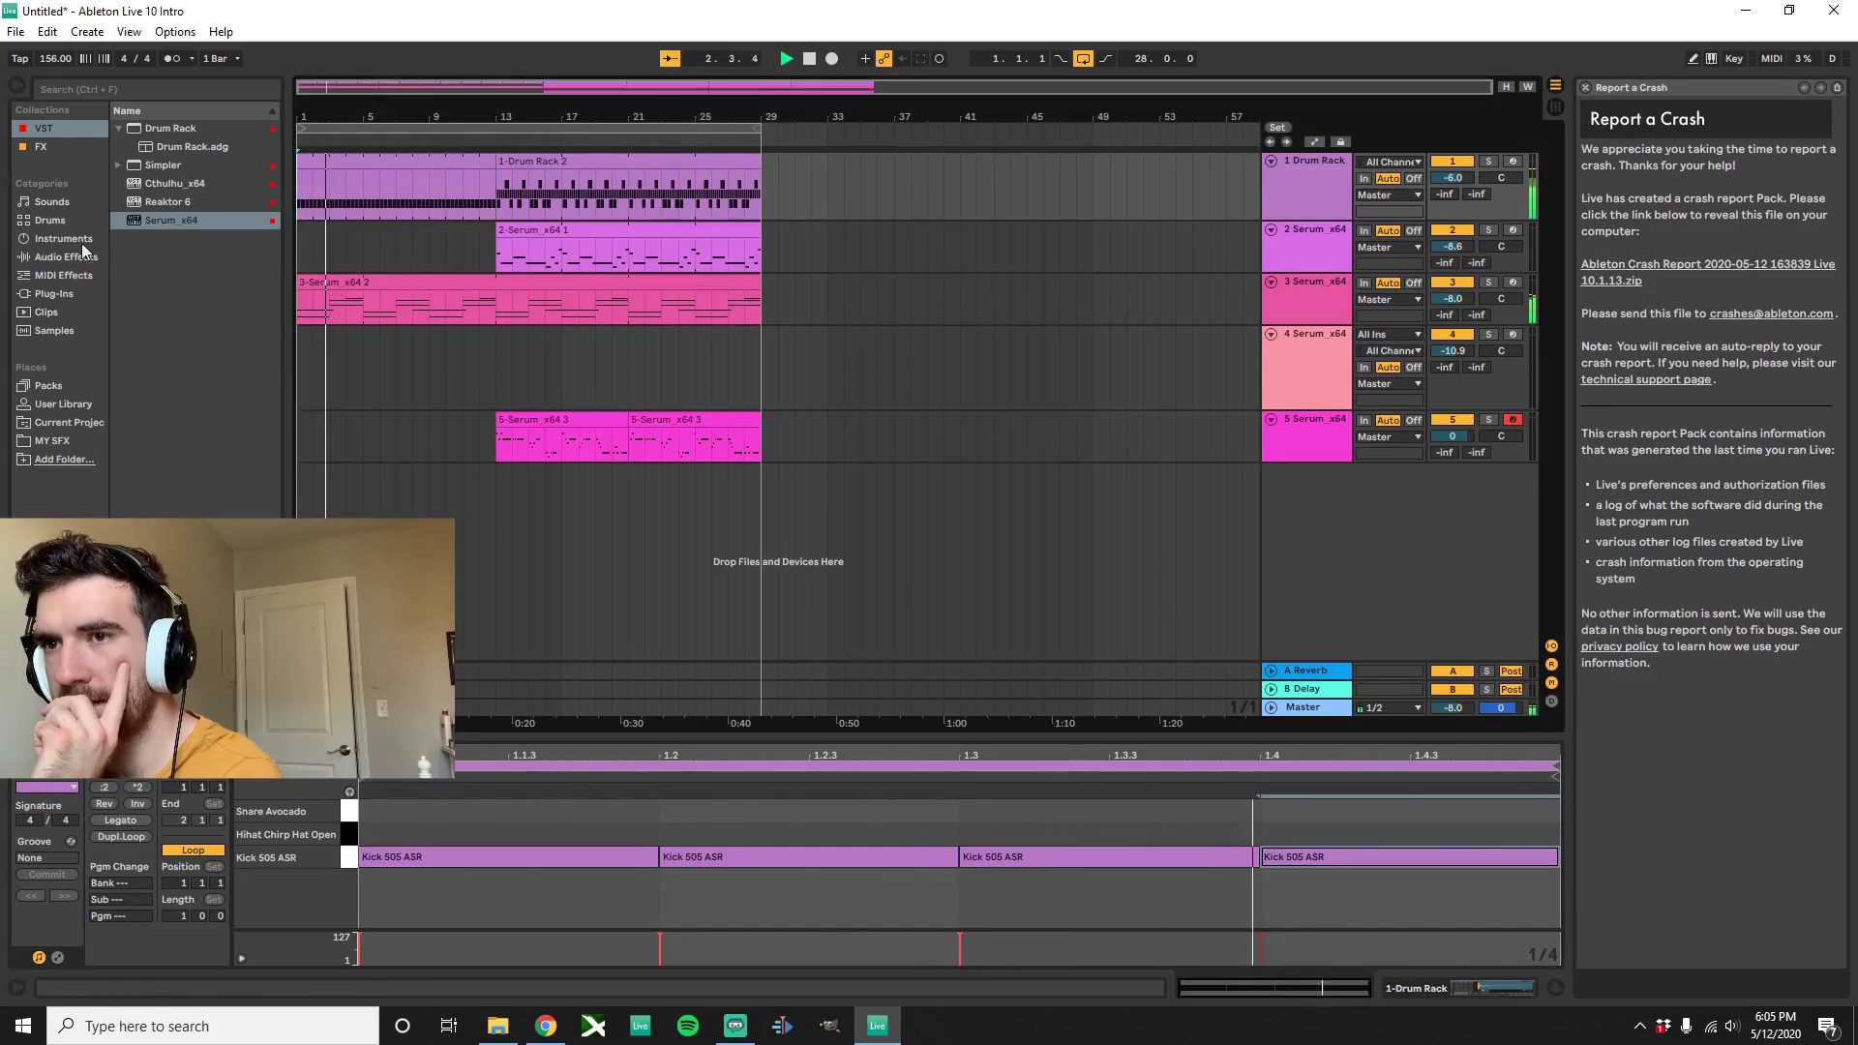
pyautogui.click(808, 59)
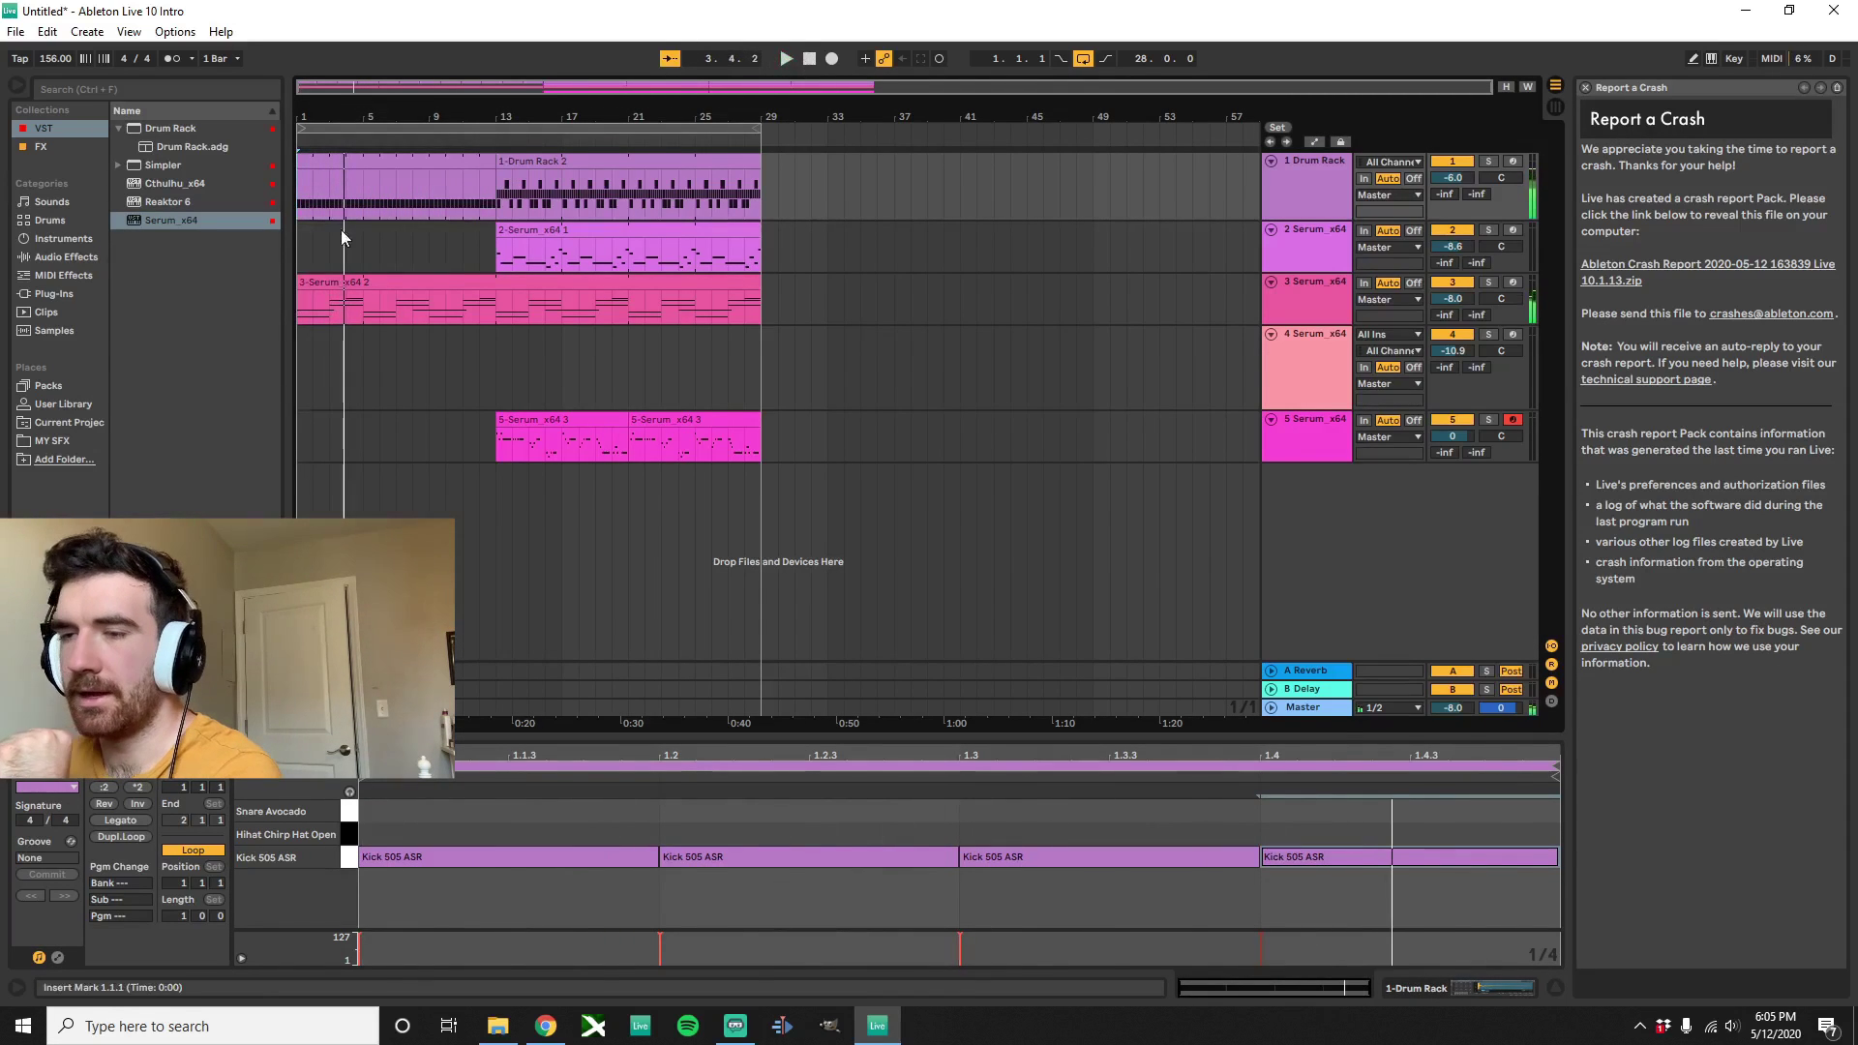
# Set the song tempo to 140 BPM and play the arrangement from the start
pyautogui.moveTo(52, 58); pyautogui.dragTo(52, 102)
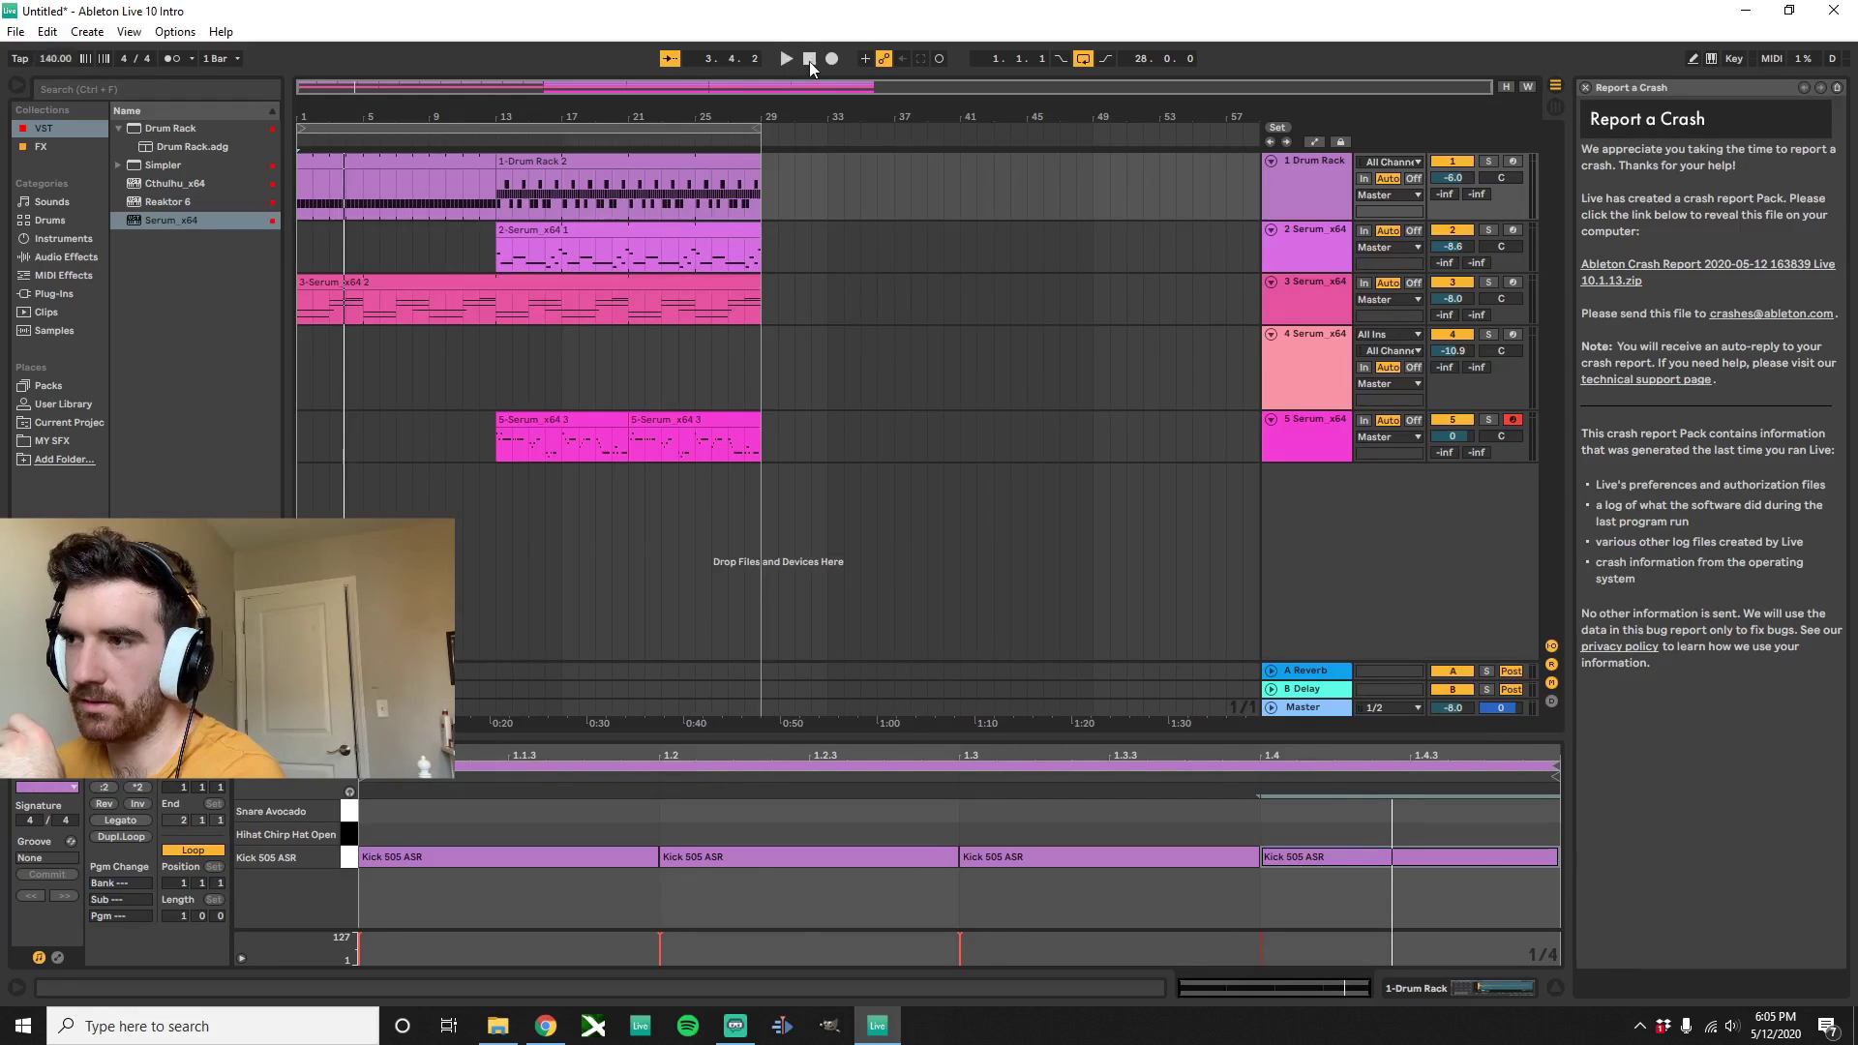
pyautogui.click(810, 59)
pyautogui.click(785, 59)
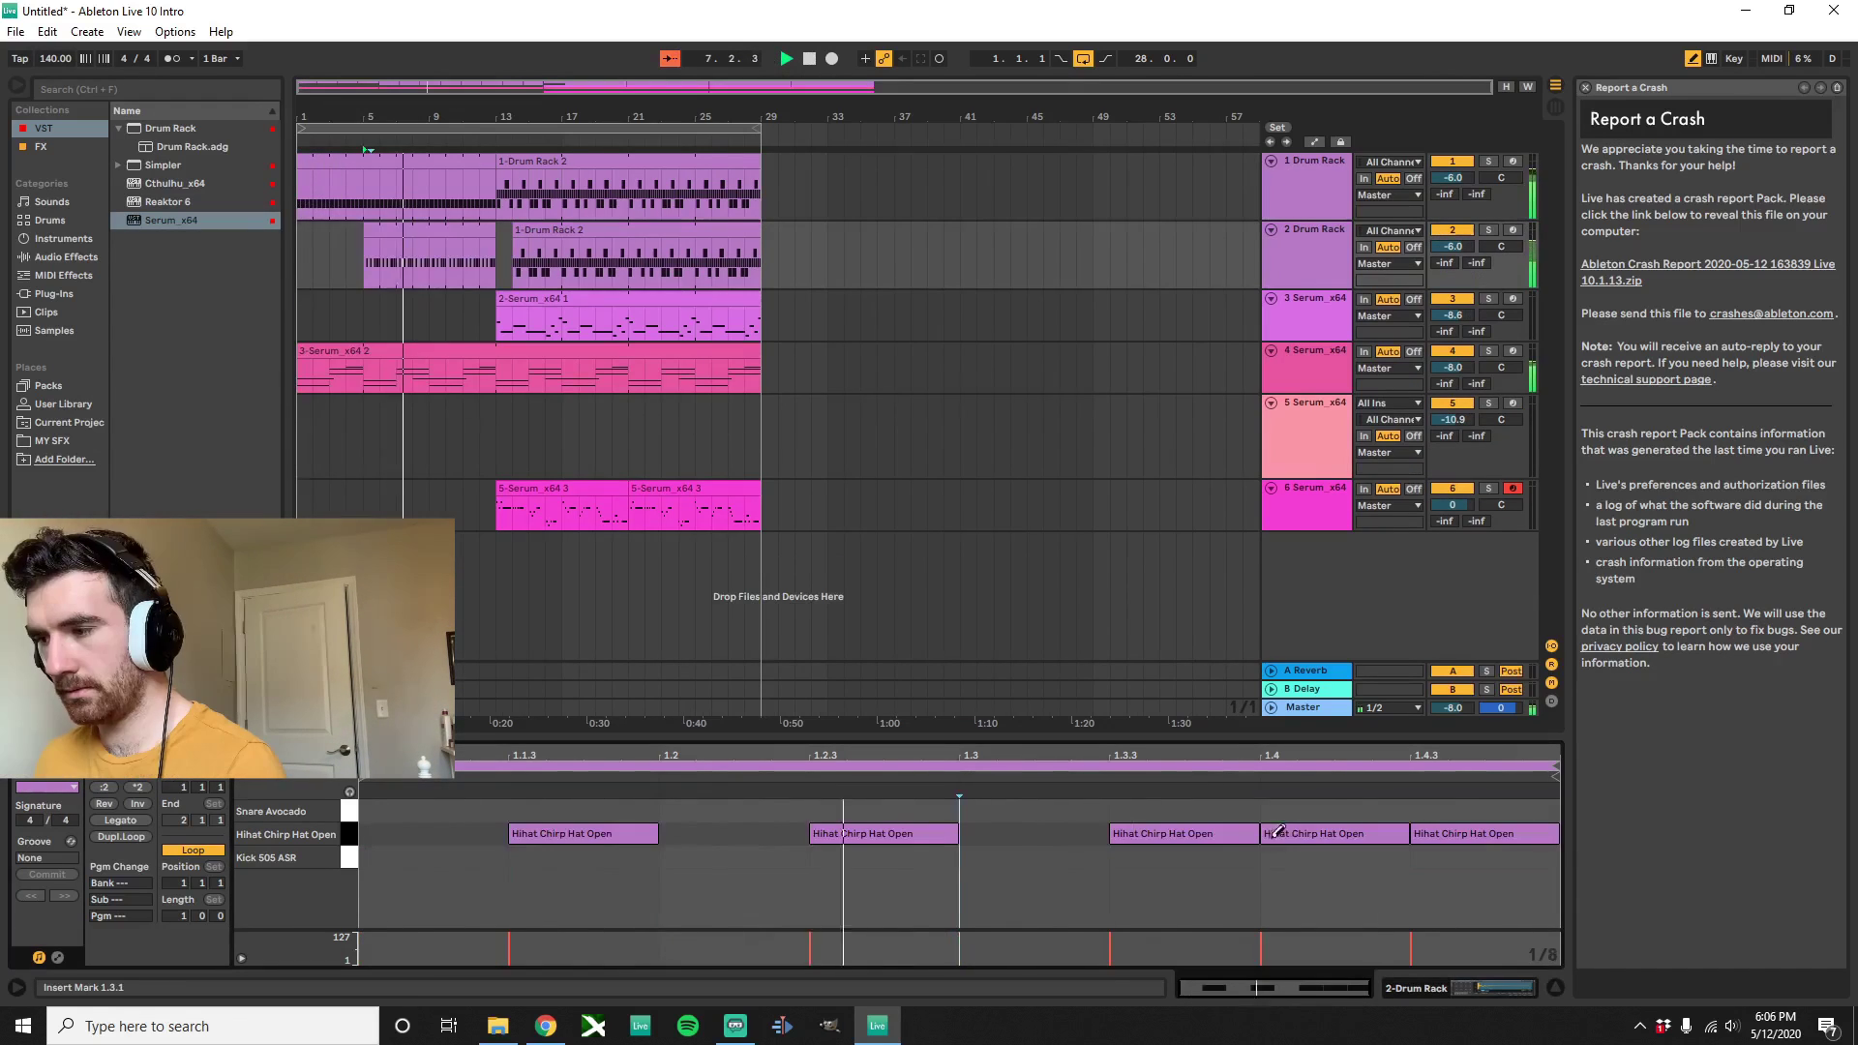
# Erase the open hi-hat hit at 1.4 and the extra snare hit at 2.4.3 in their separate drum clips
pyautogui.click(1306, 834)
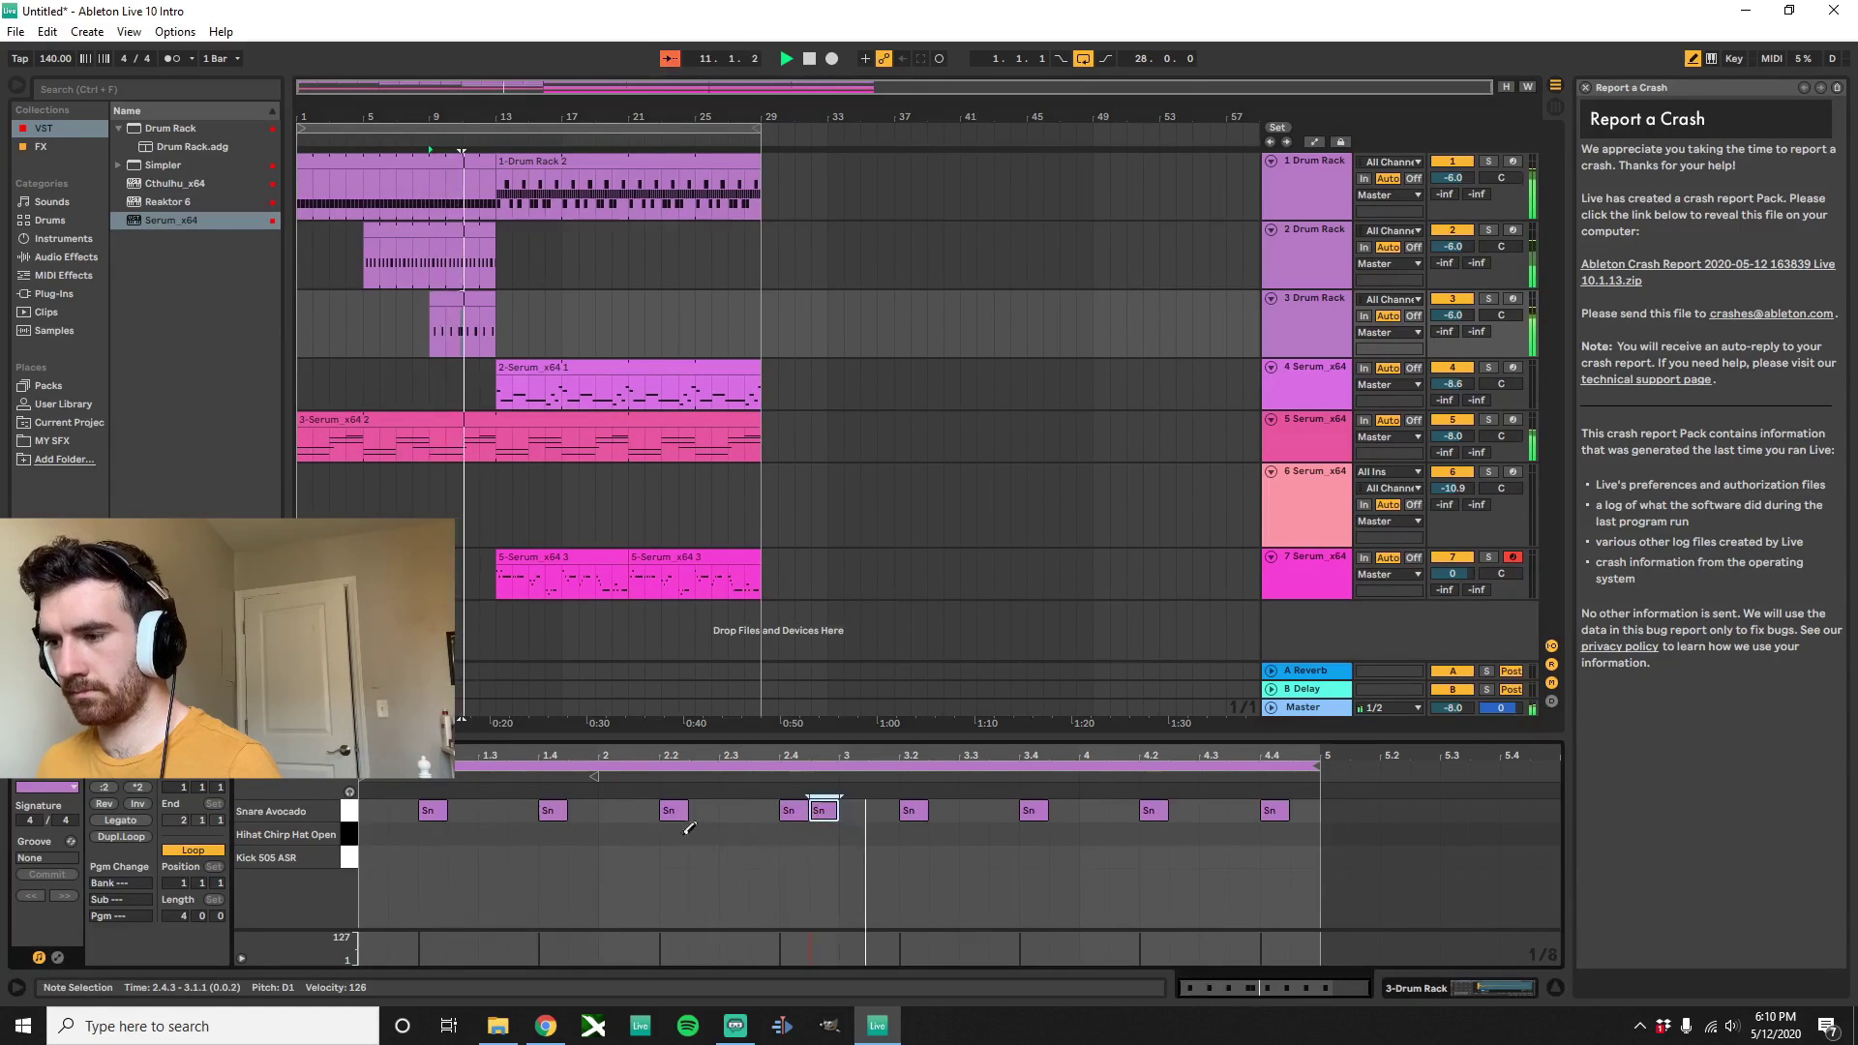
pyautogui.click(823, 810)
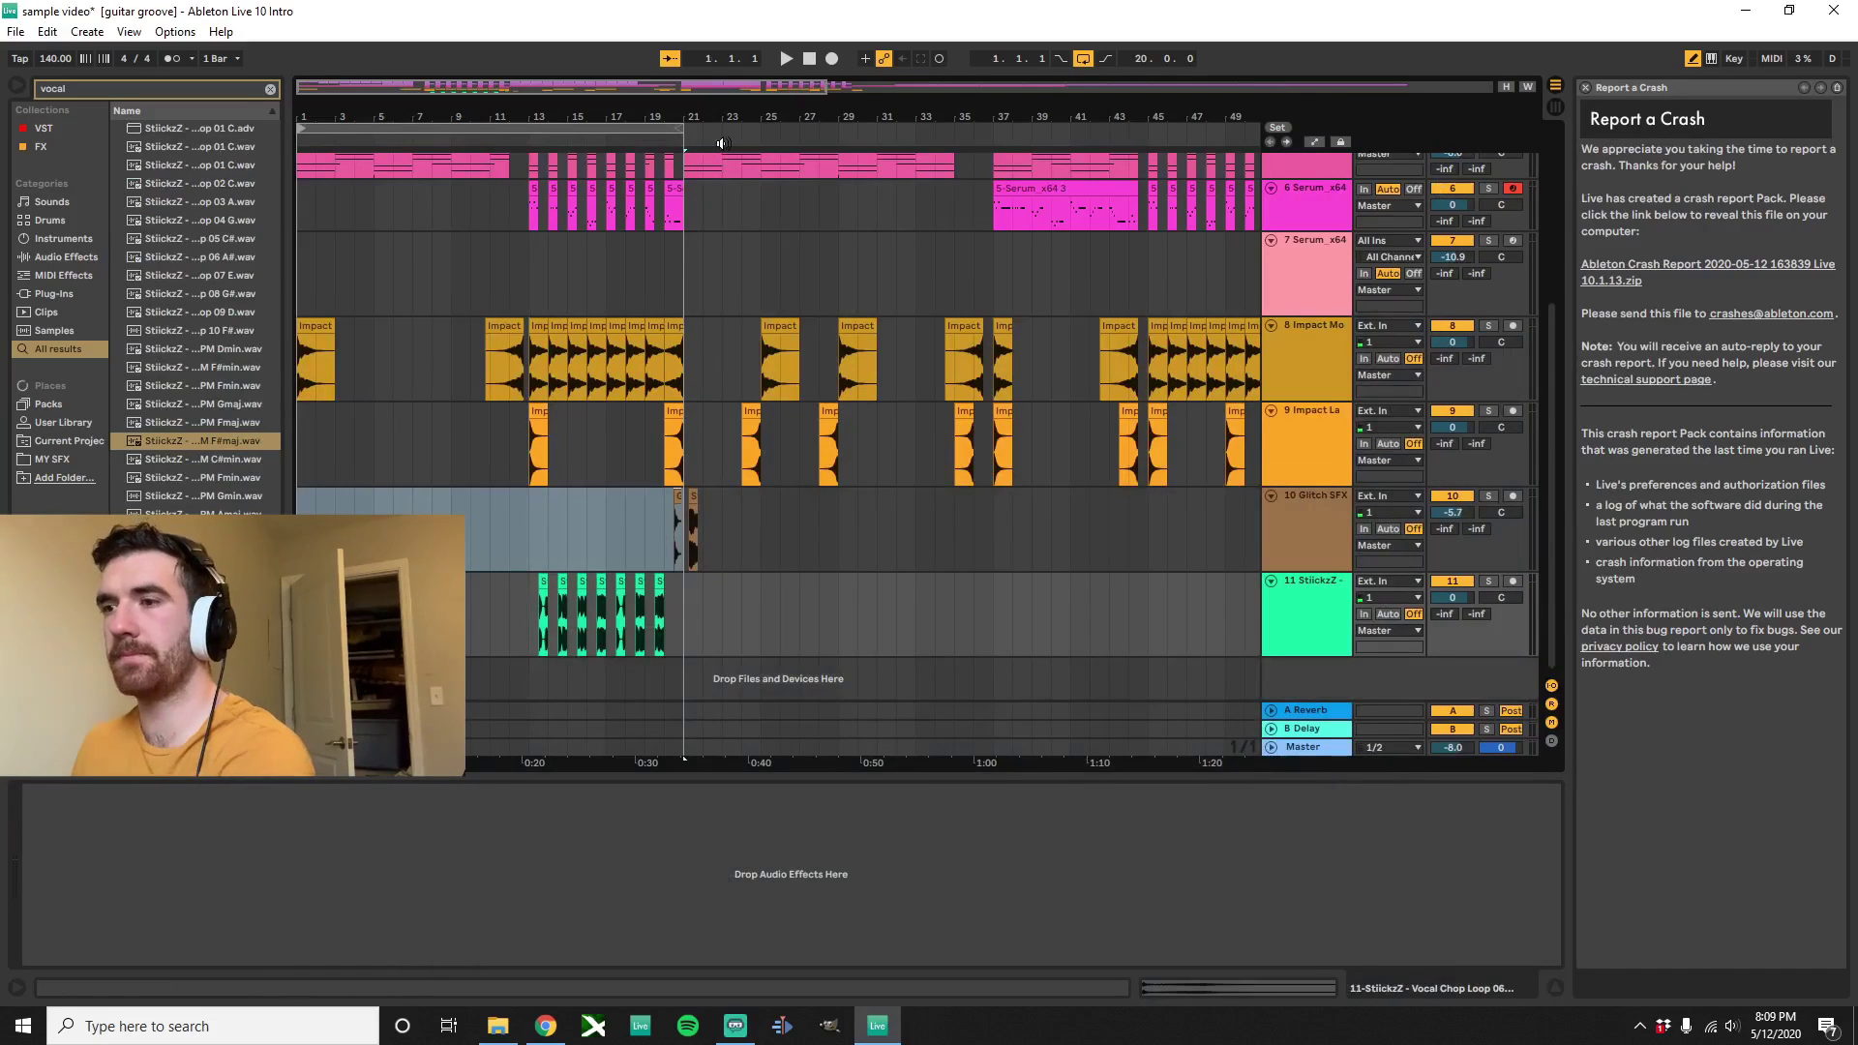
# Extend the arrangement loop to 104 bars, ending at bar 105, and play the song from the start
pyautogui.moveTo(675, 131); pyautogui.dragTo(1091, 131)
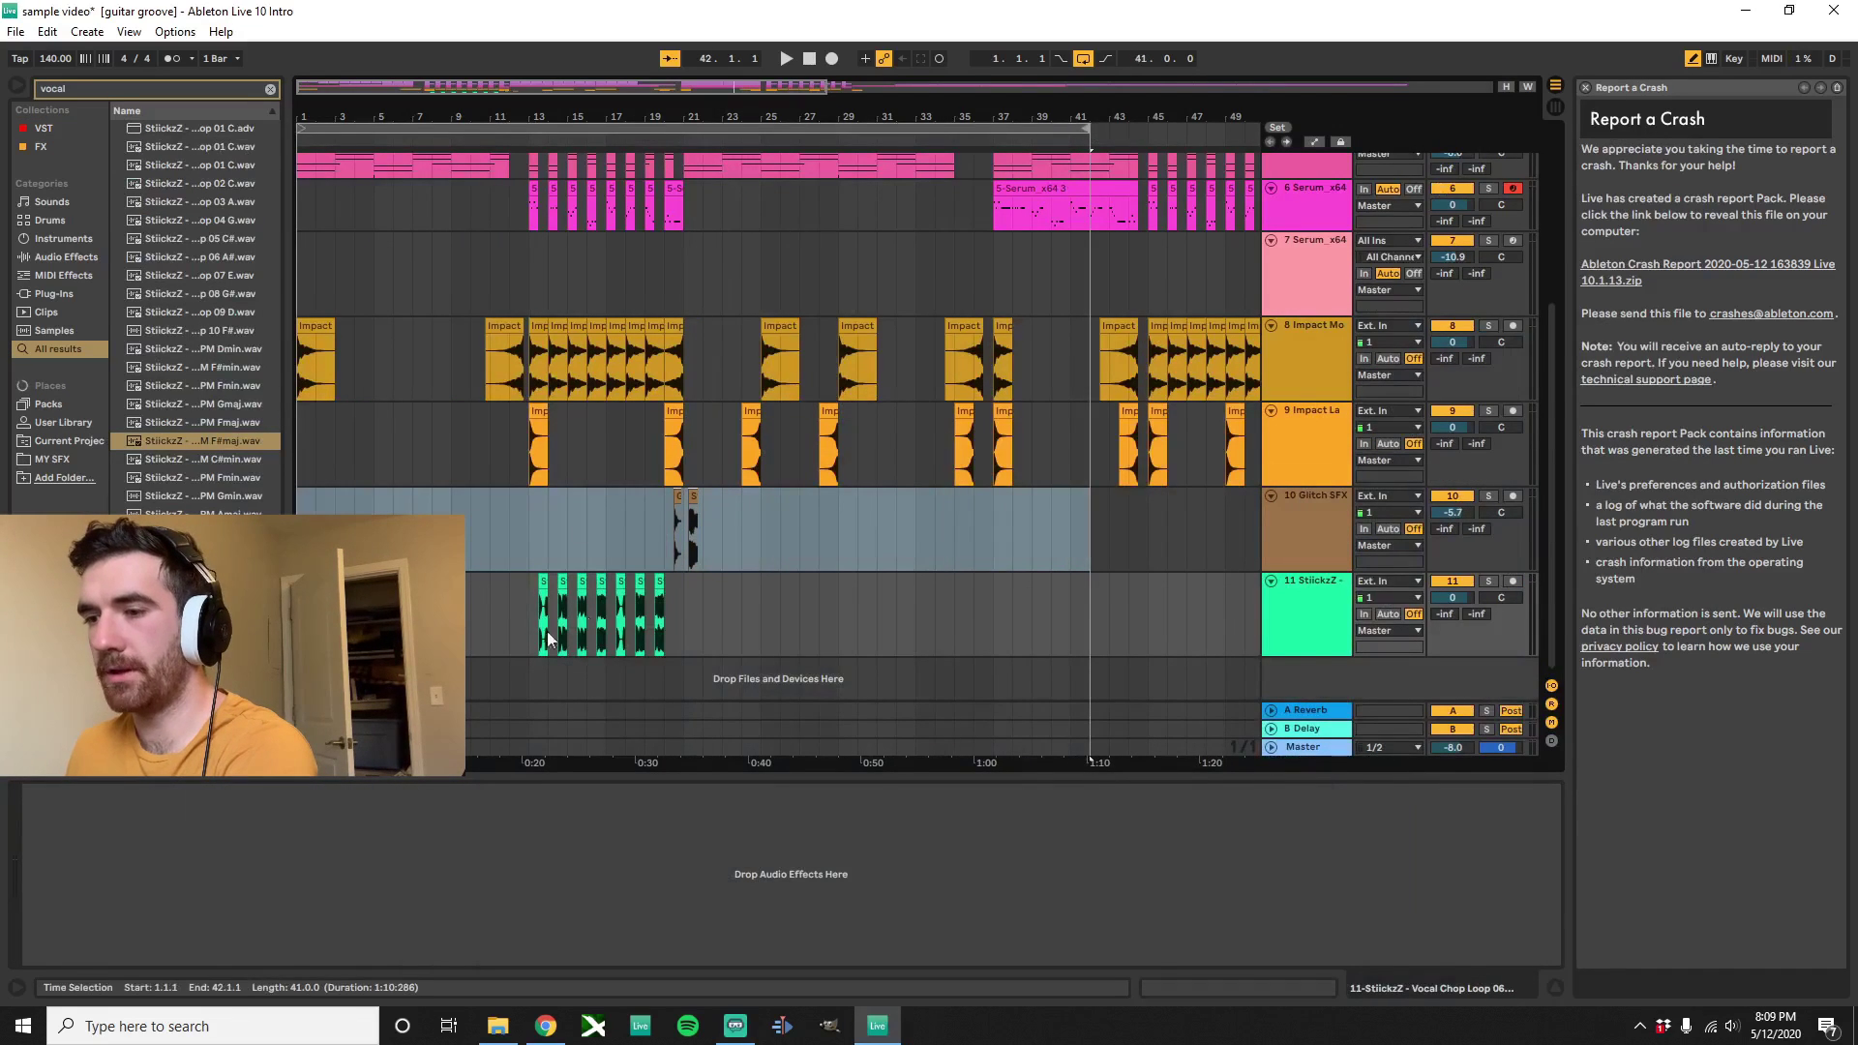
pyautogui.scroll(-4, 530, 537)
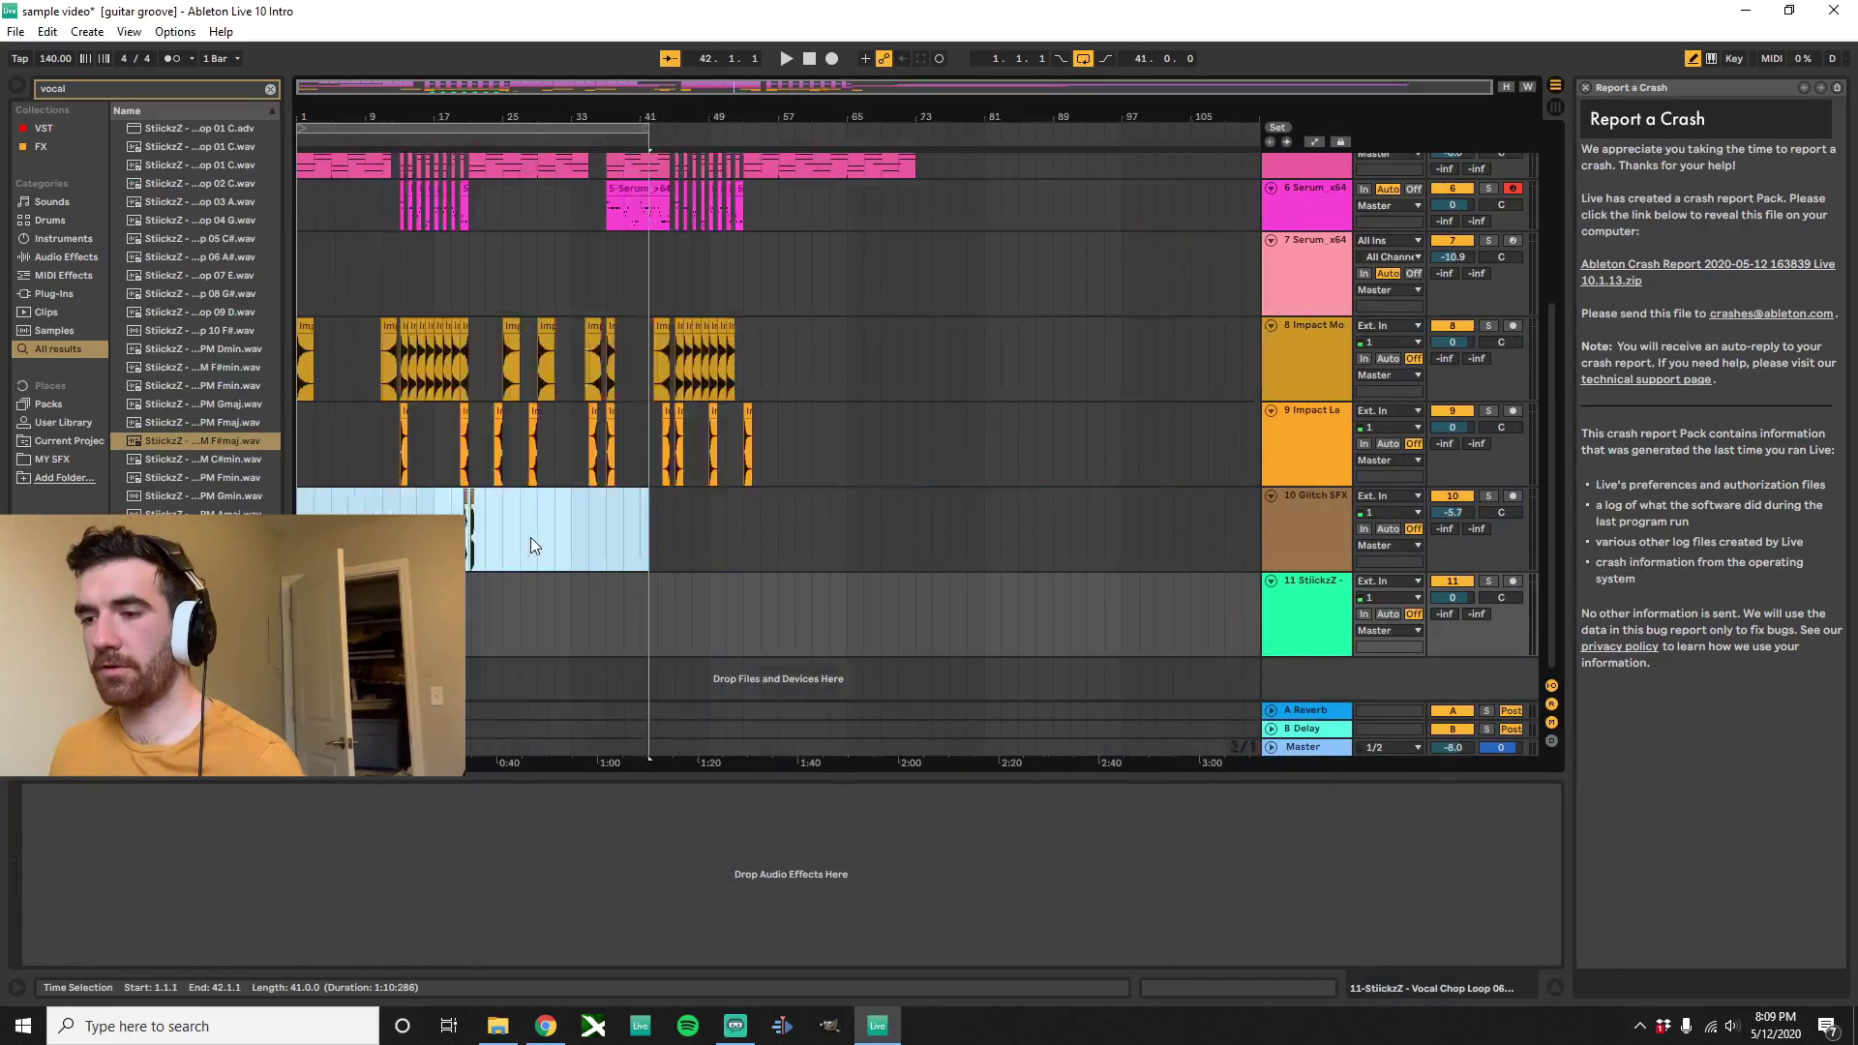
pyautogui.scroll(4, 474, 547)
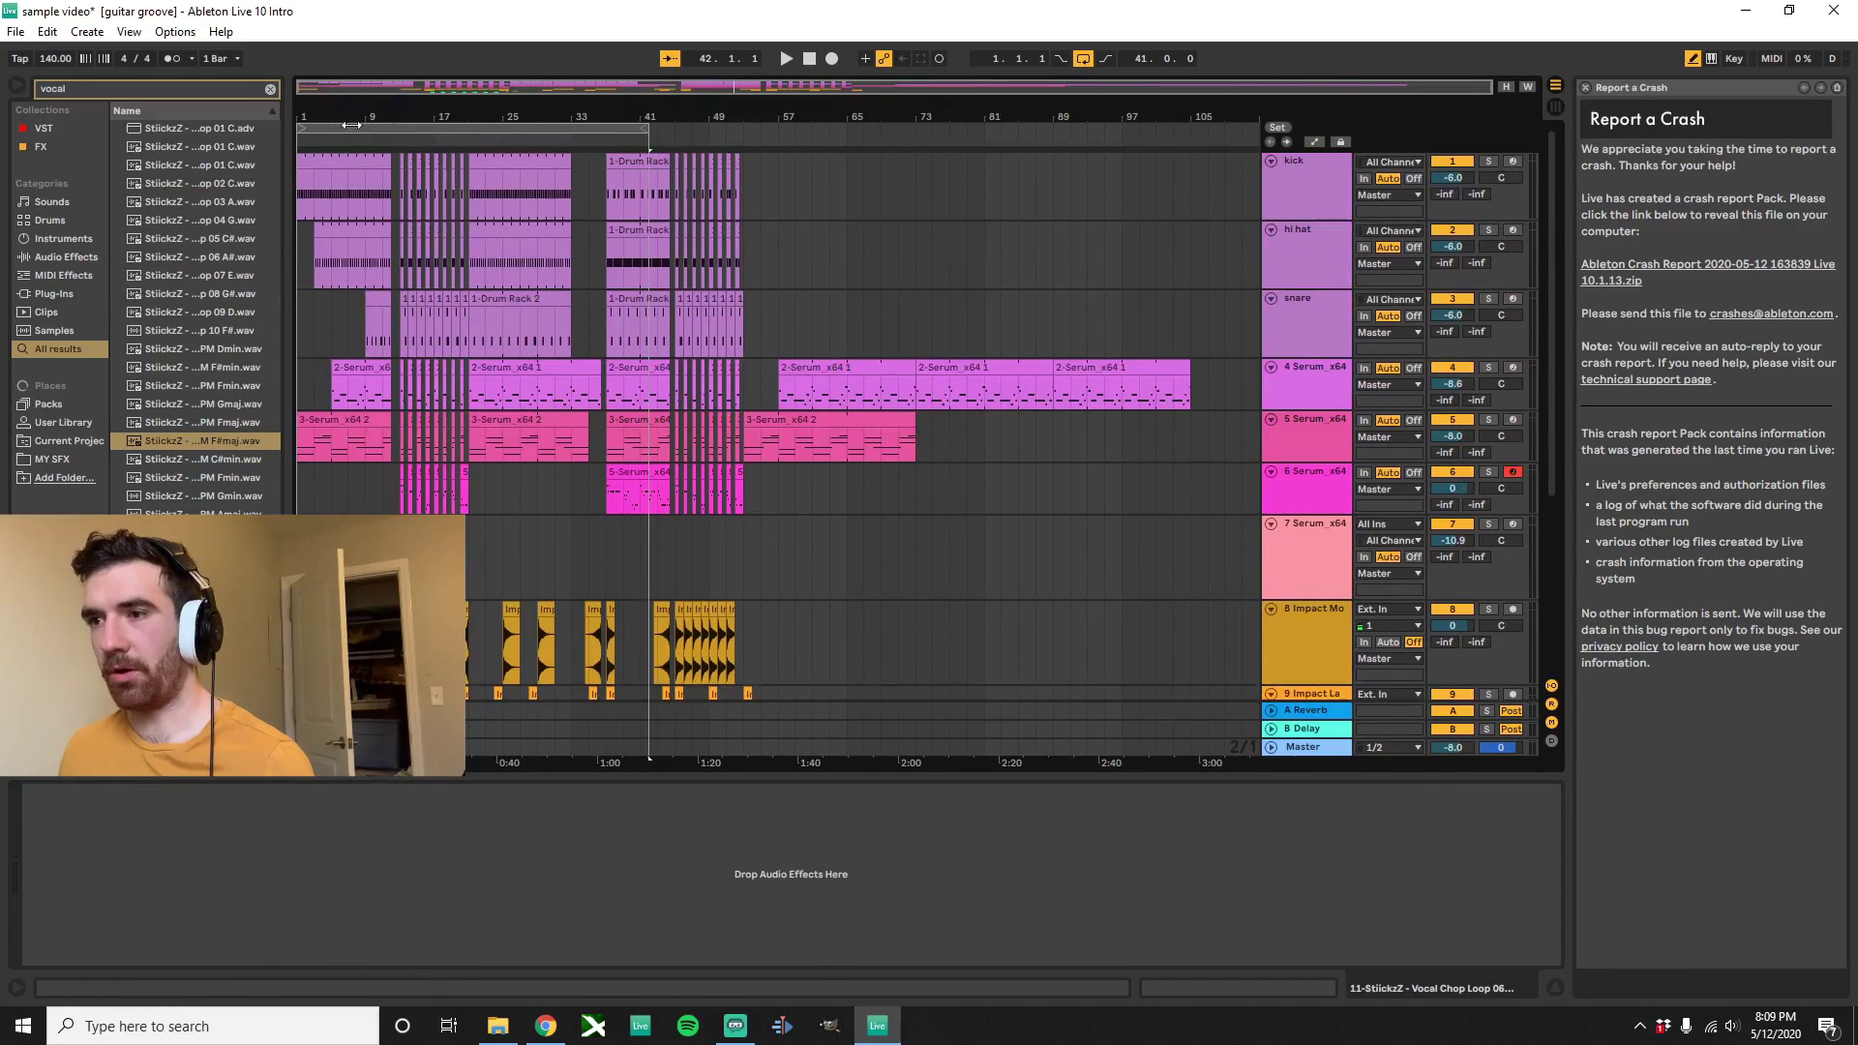
pyautogui.moveTo(644, 132); pyautogui.dragTo(1191, 129)
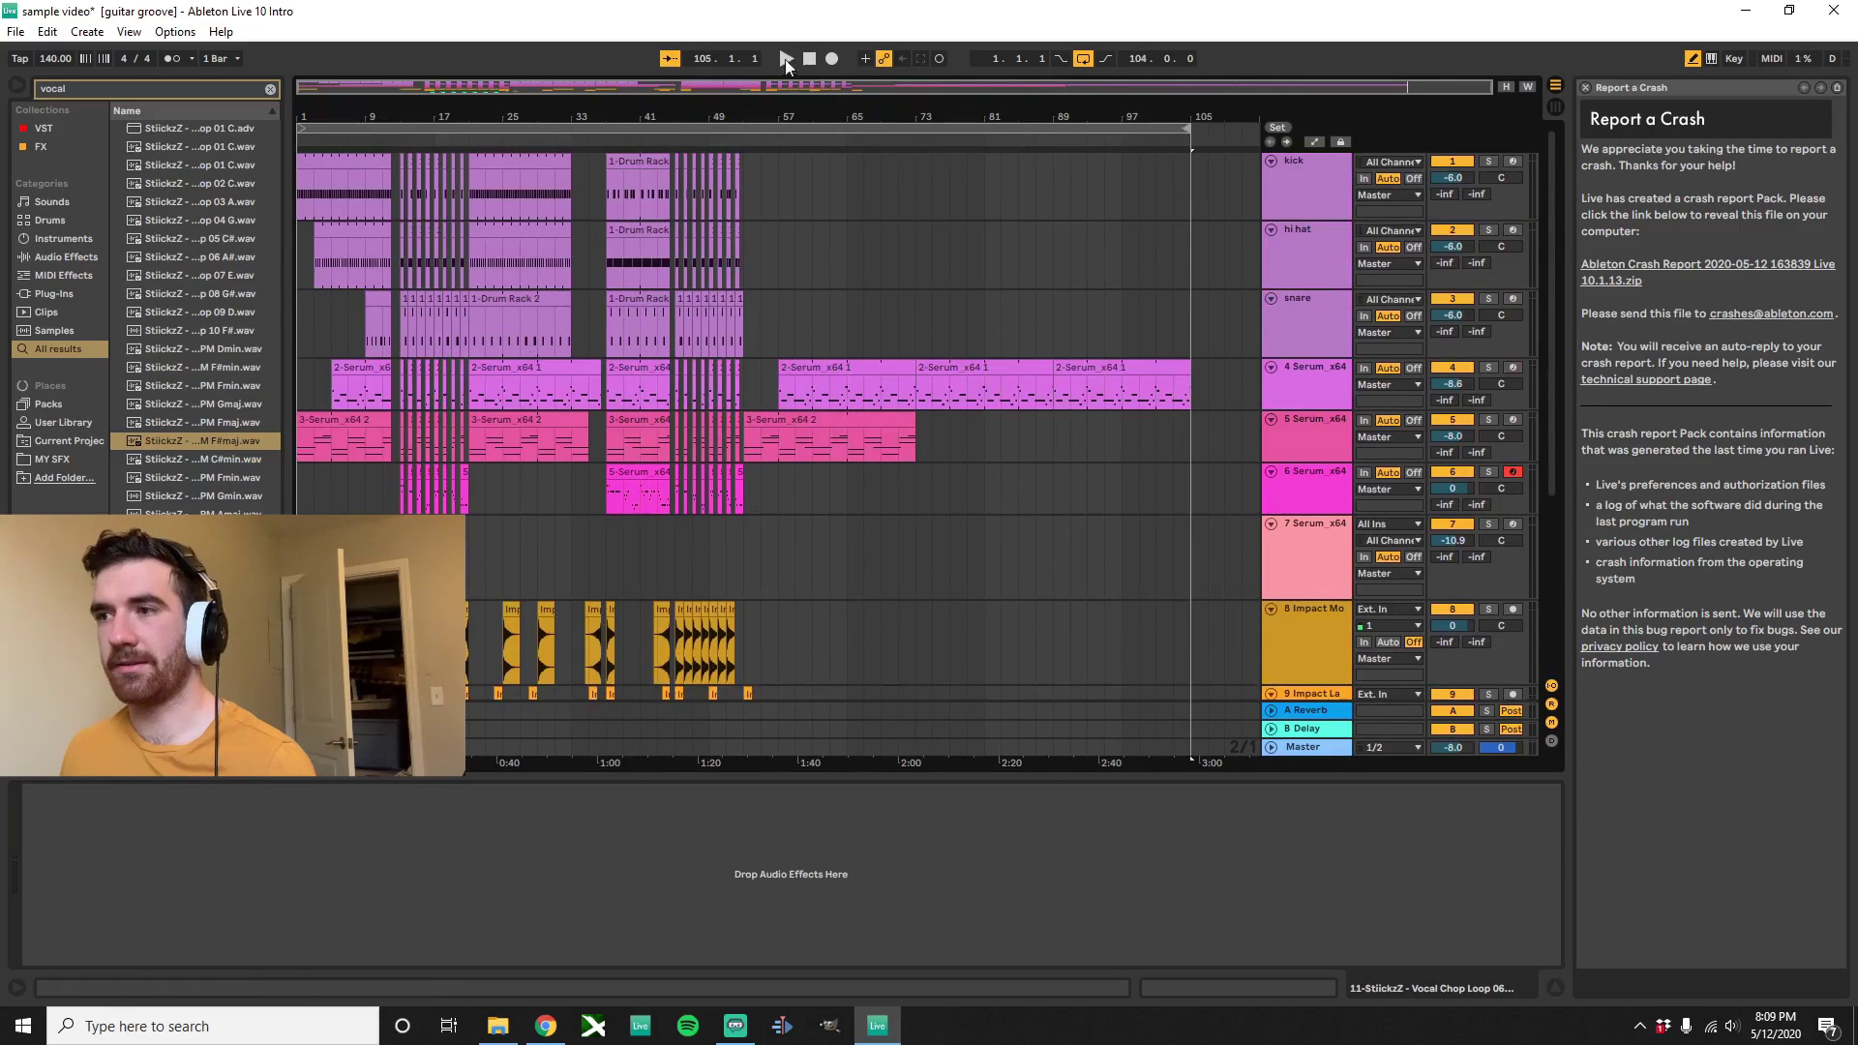
pyautogui.click(787, 60)
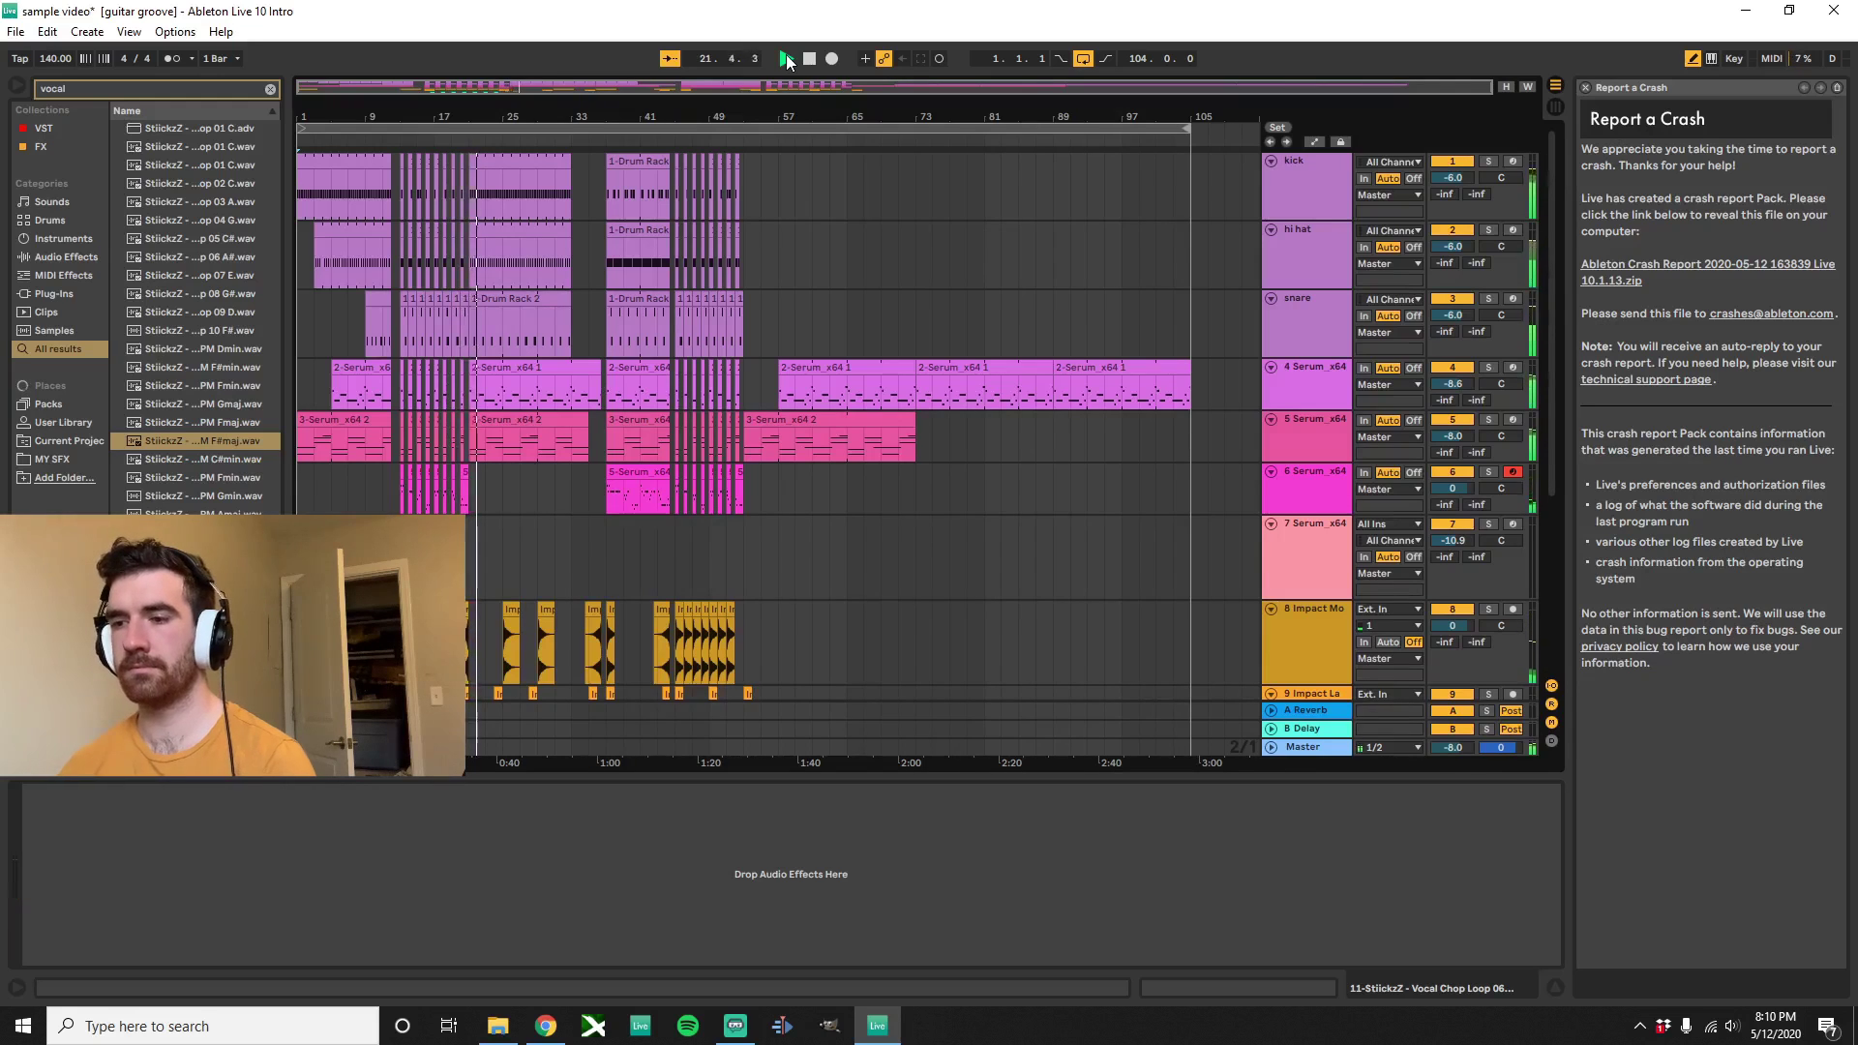
# Stop playback and examine the clips on the impact, glitch and vocal chop tracks
pyautogui.scroll(-3, 683, 363)
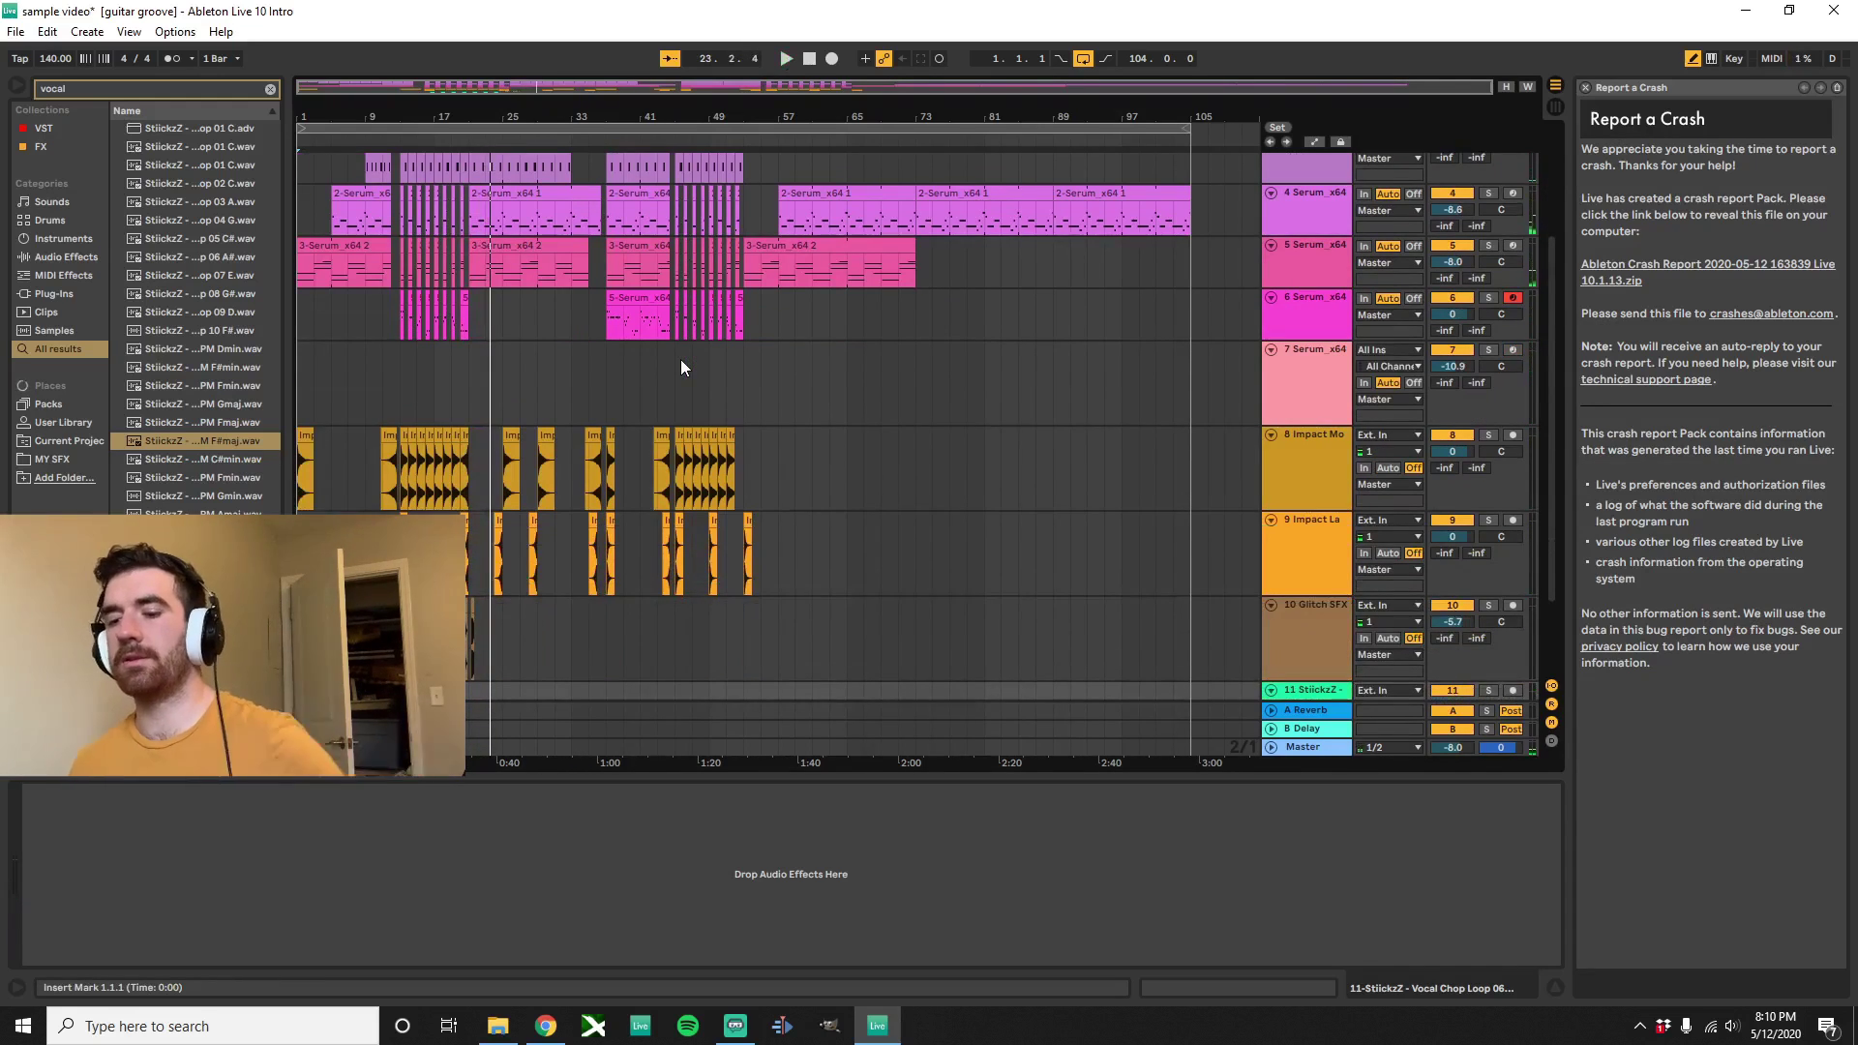
pyautogui.scroll(-1, 546, 446)
pyautogui.scroll(-1, 556, 442)
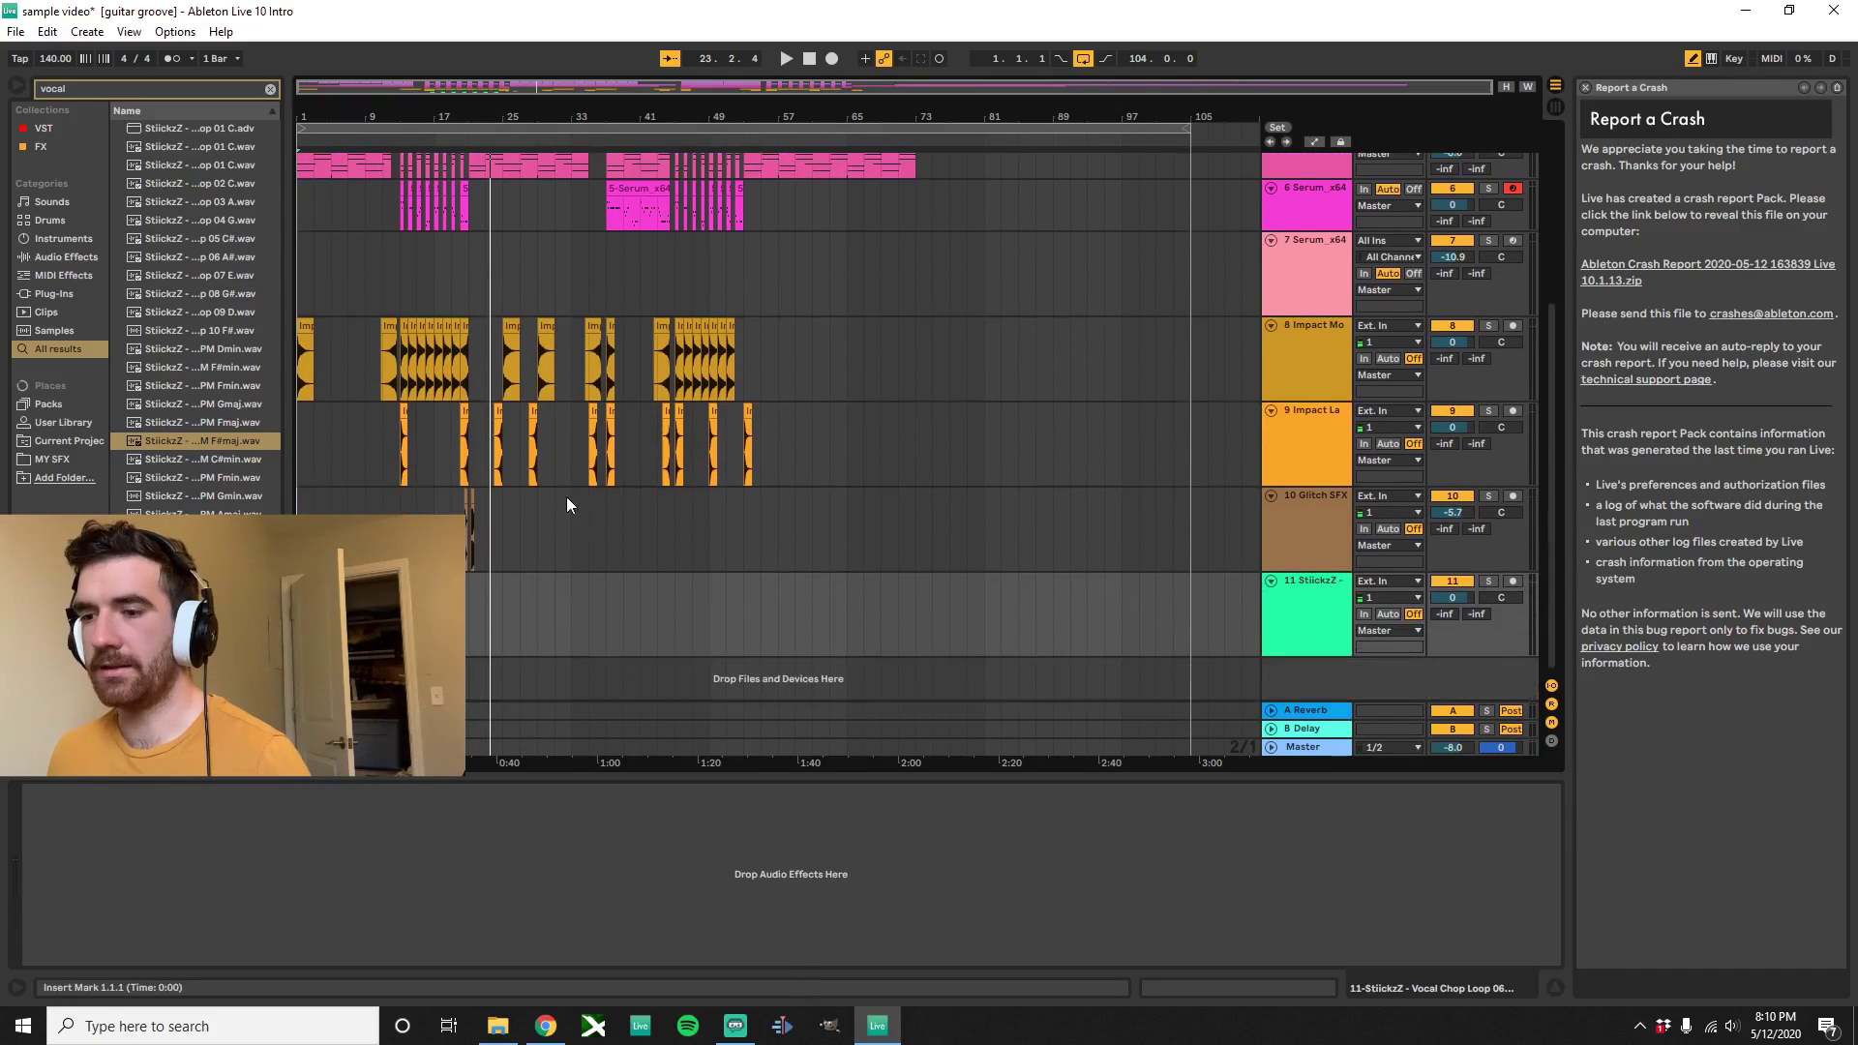
pyautogui.scroll(5, 563, 561)
pyautogui.scroll(2, 530, 640)
pyautogui.scroll(-2, 529, 641)
pyautogui.hscroll(-8, 529, 638)
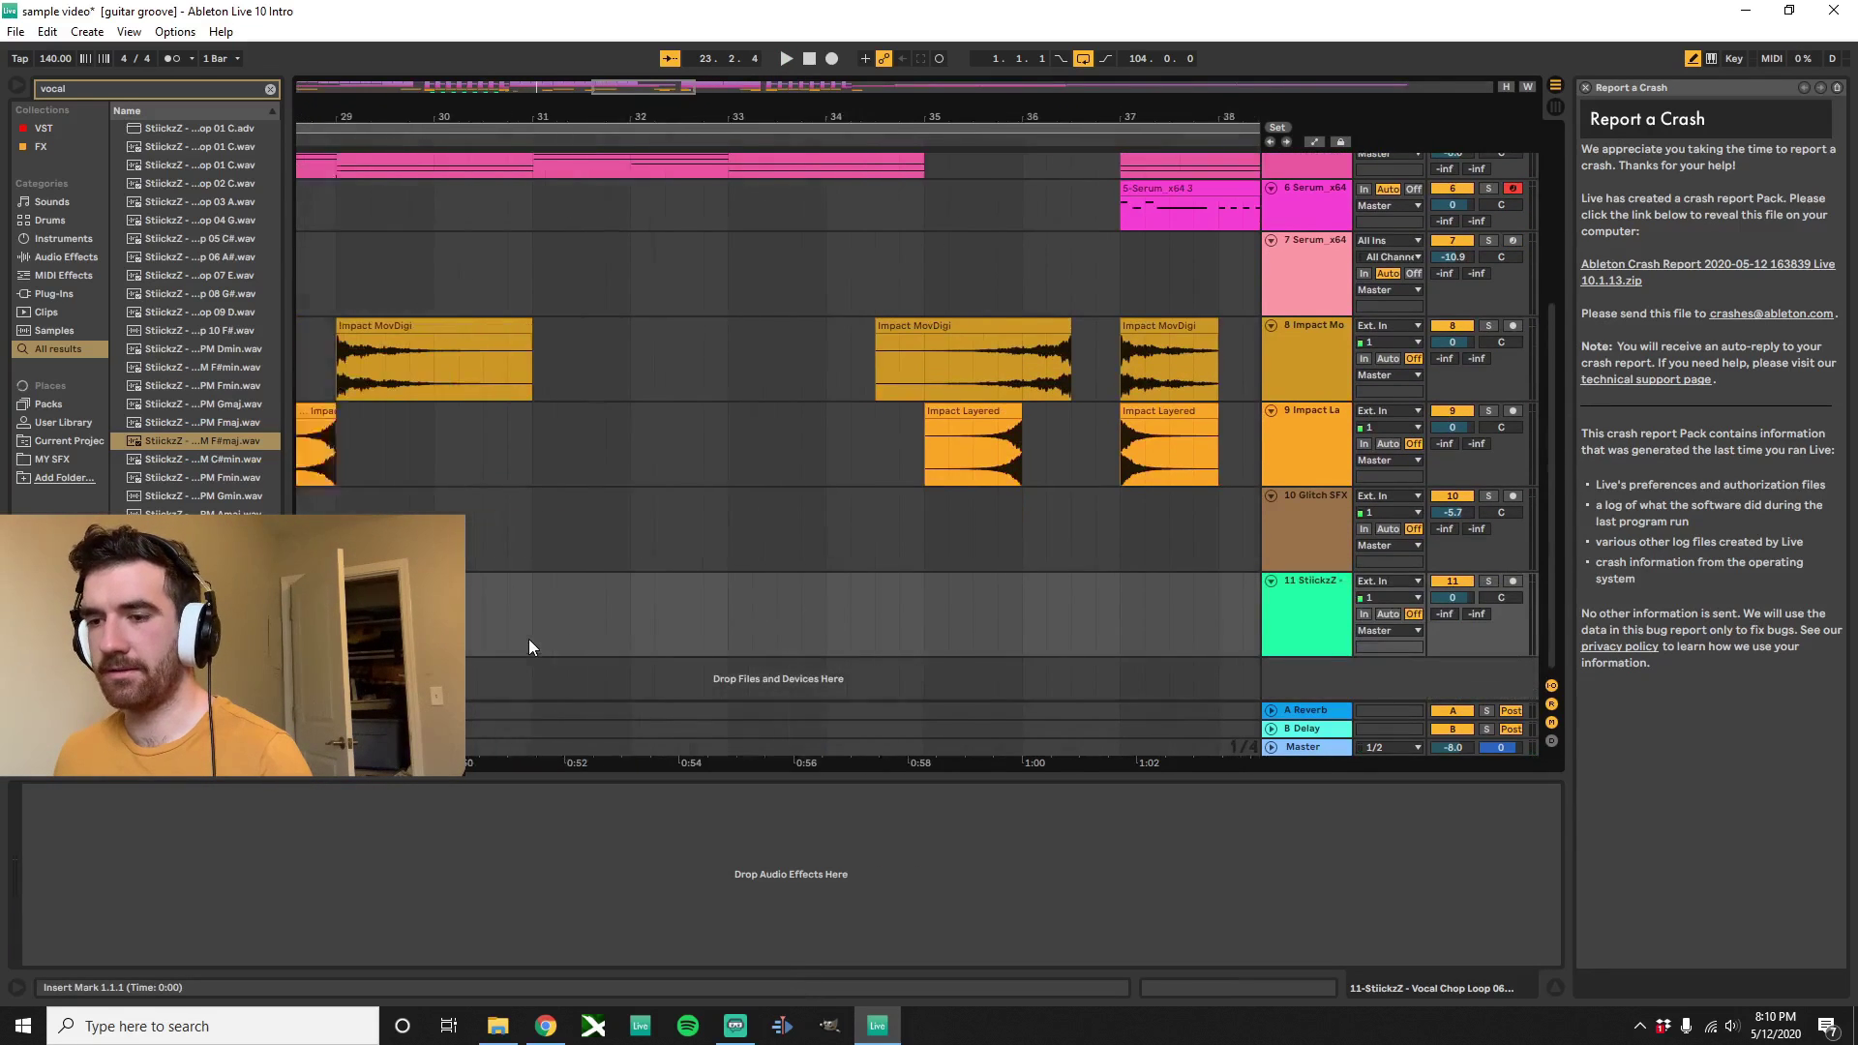
pyautogui.scroll(-10, 503, 619)
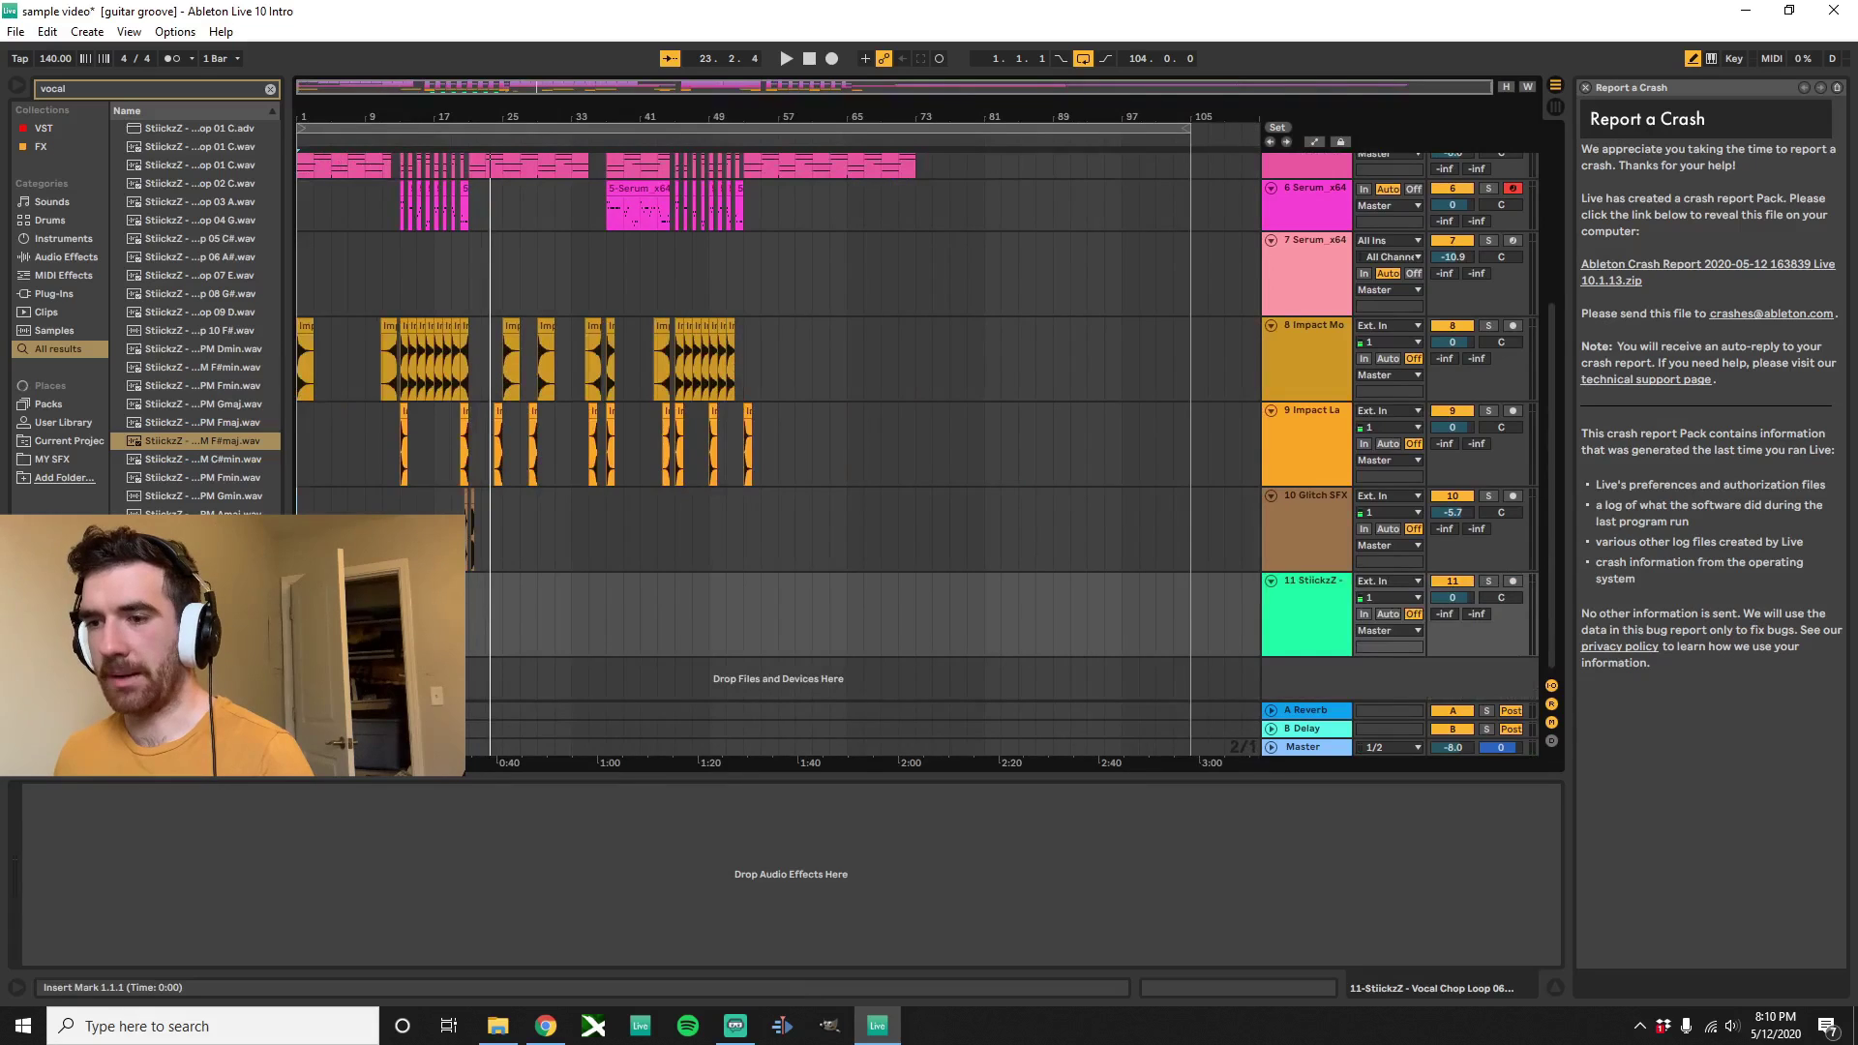
# Examine how the drum, Serum, impact and vocal chop clips are arranged across the first 50 bars
pyautogui.scroll(5, 401, 384)
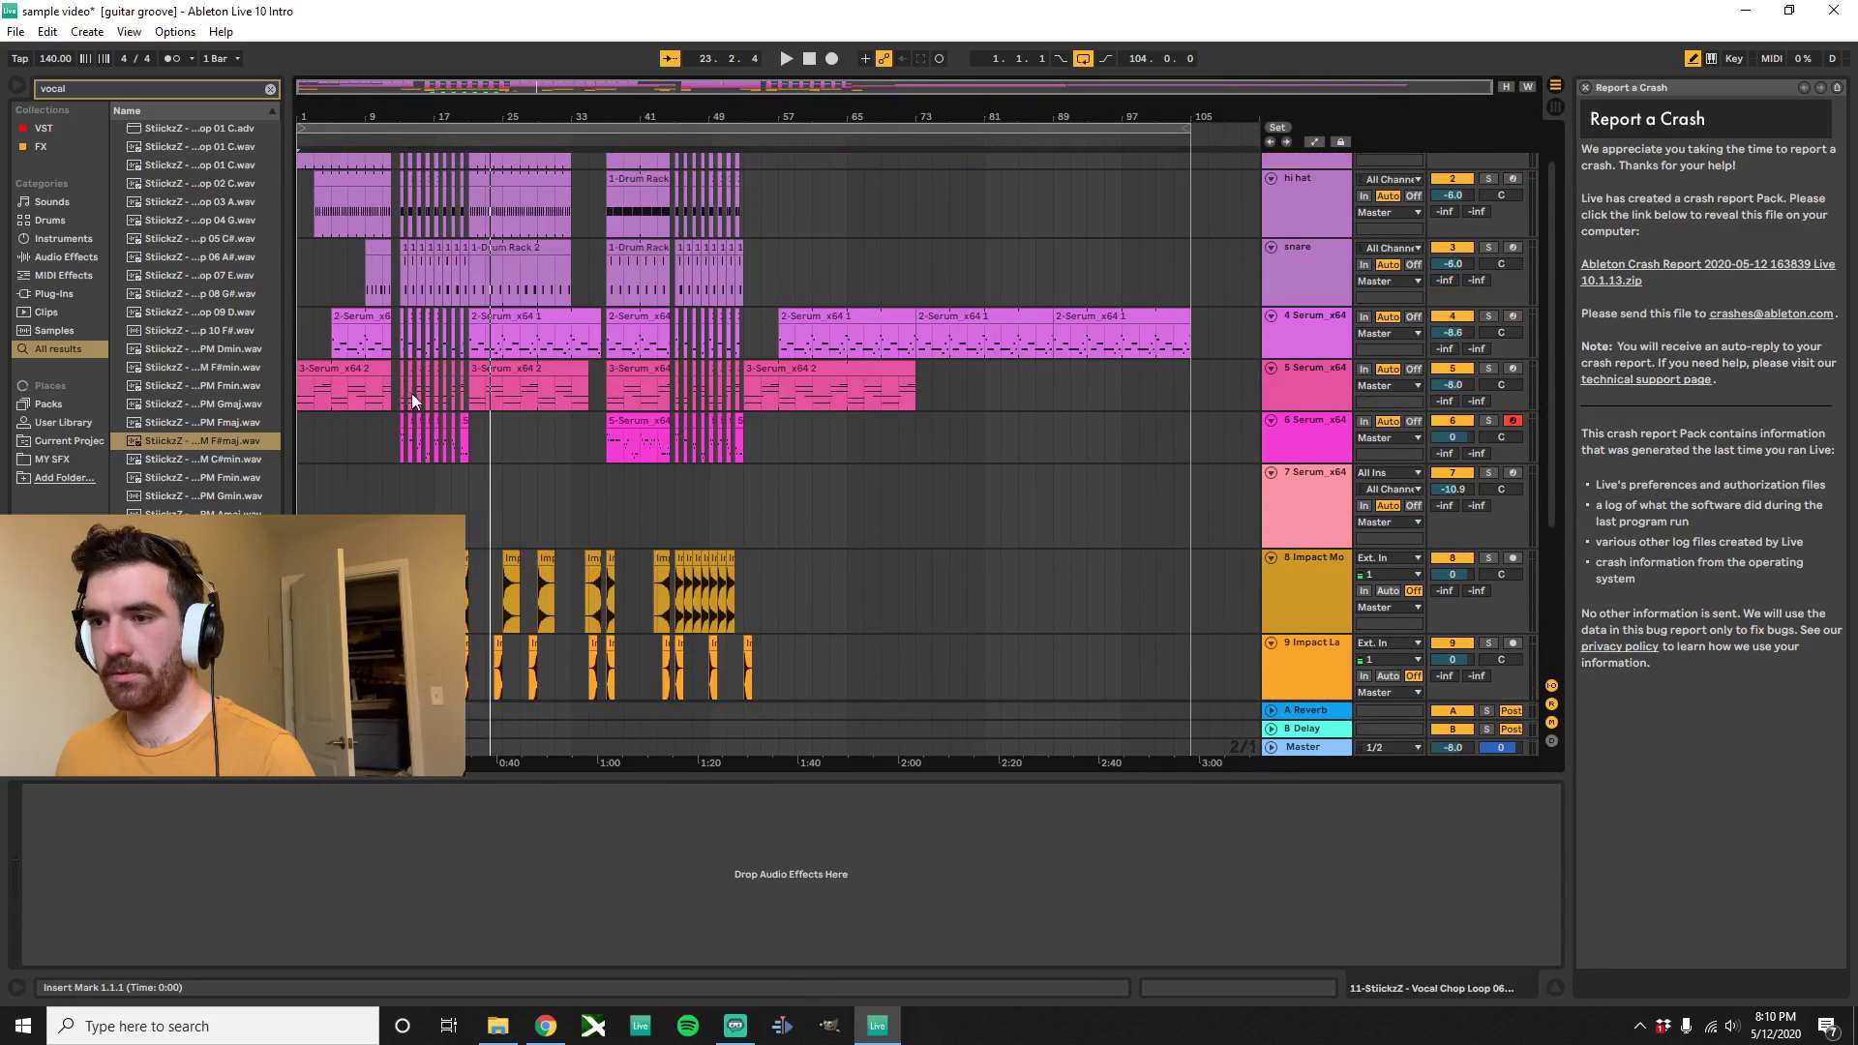
pyautogui.scroll(5, 413, 393)
pyautogui.scroll(1, 467, 409)
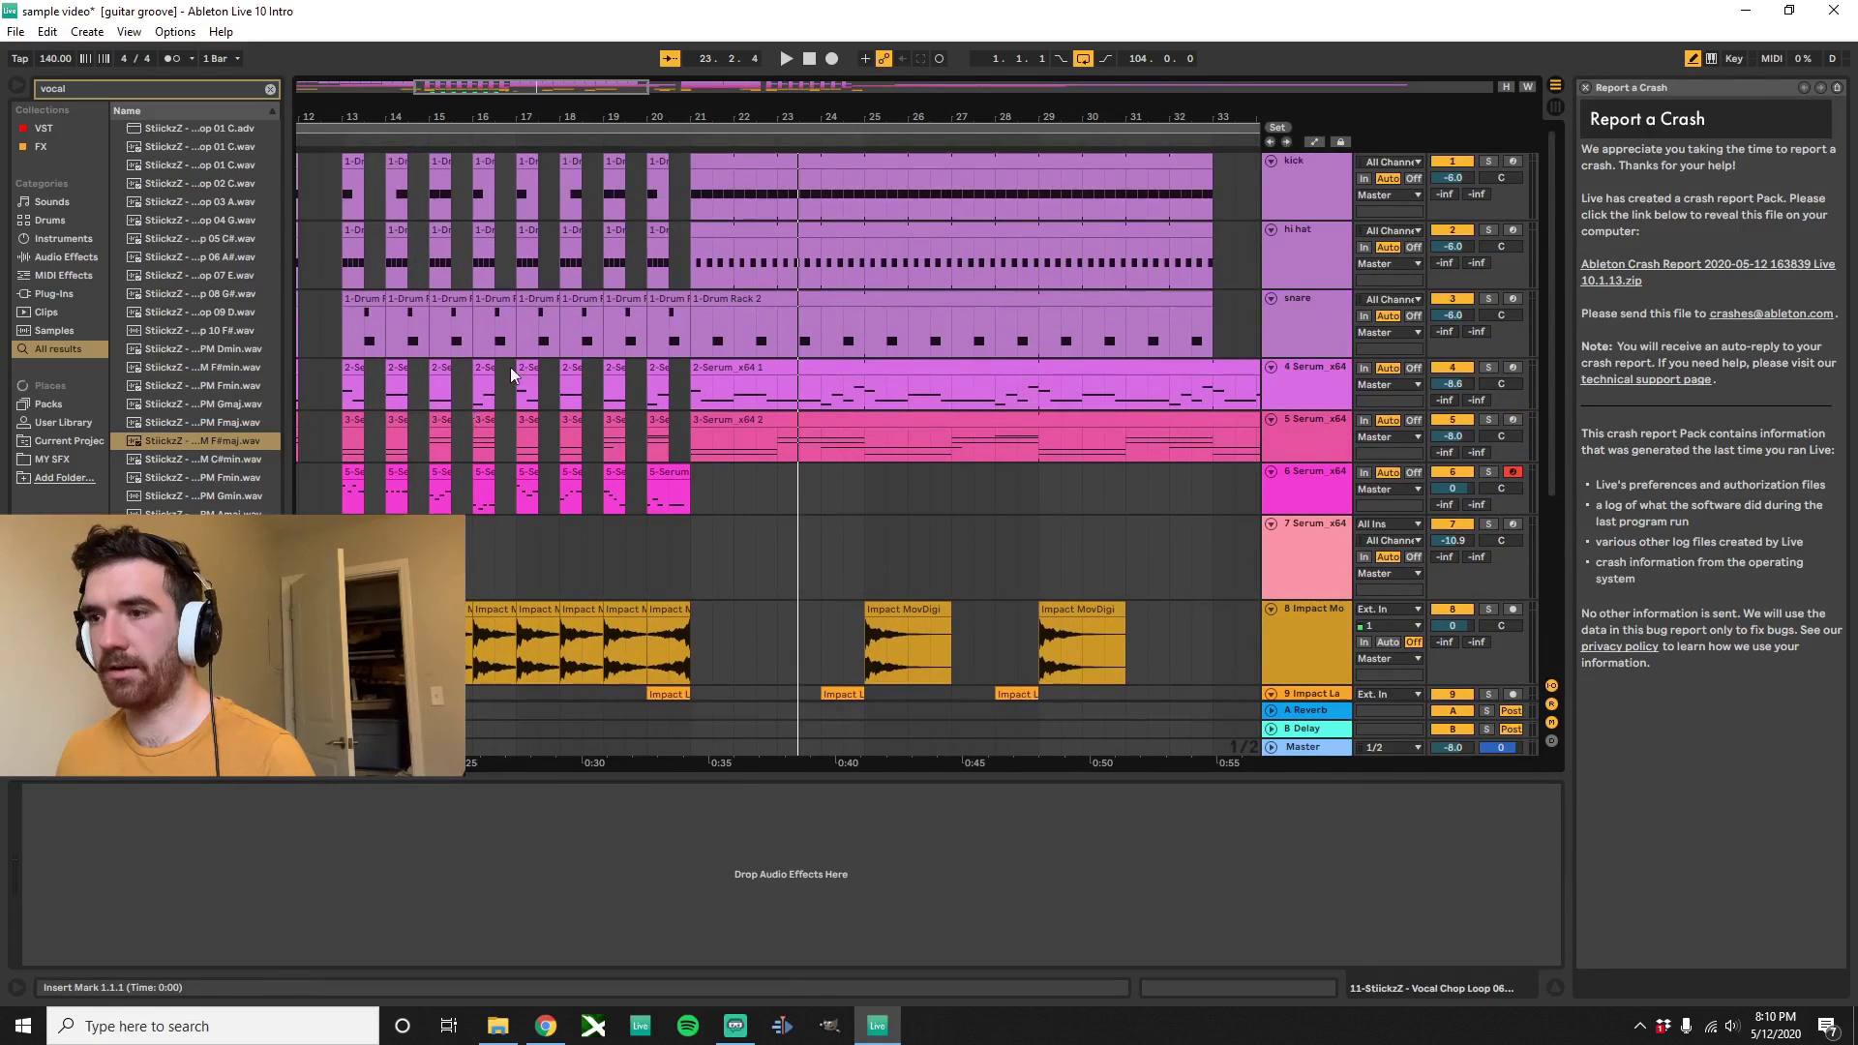
pyautogui.scroll(-3, 680, 235)
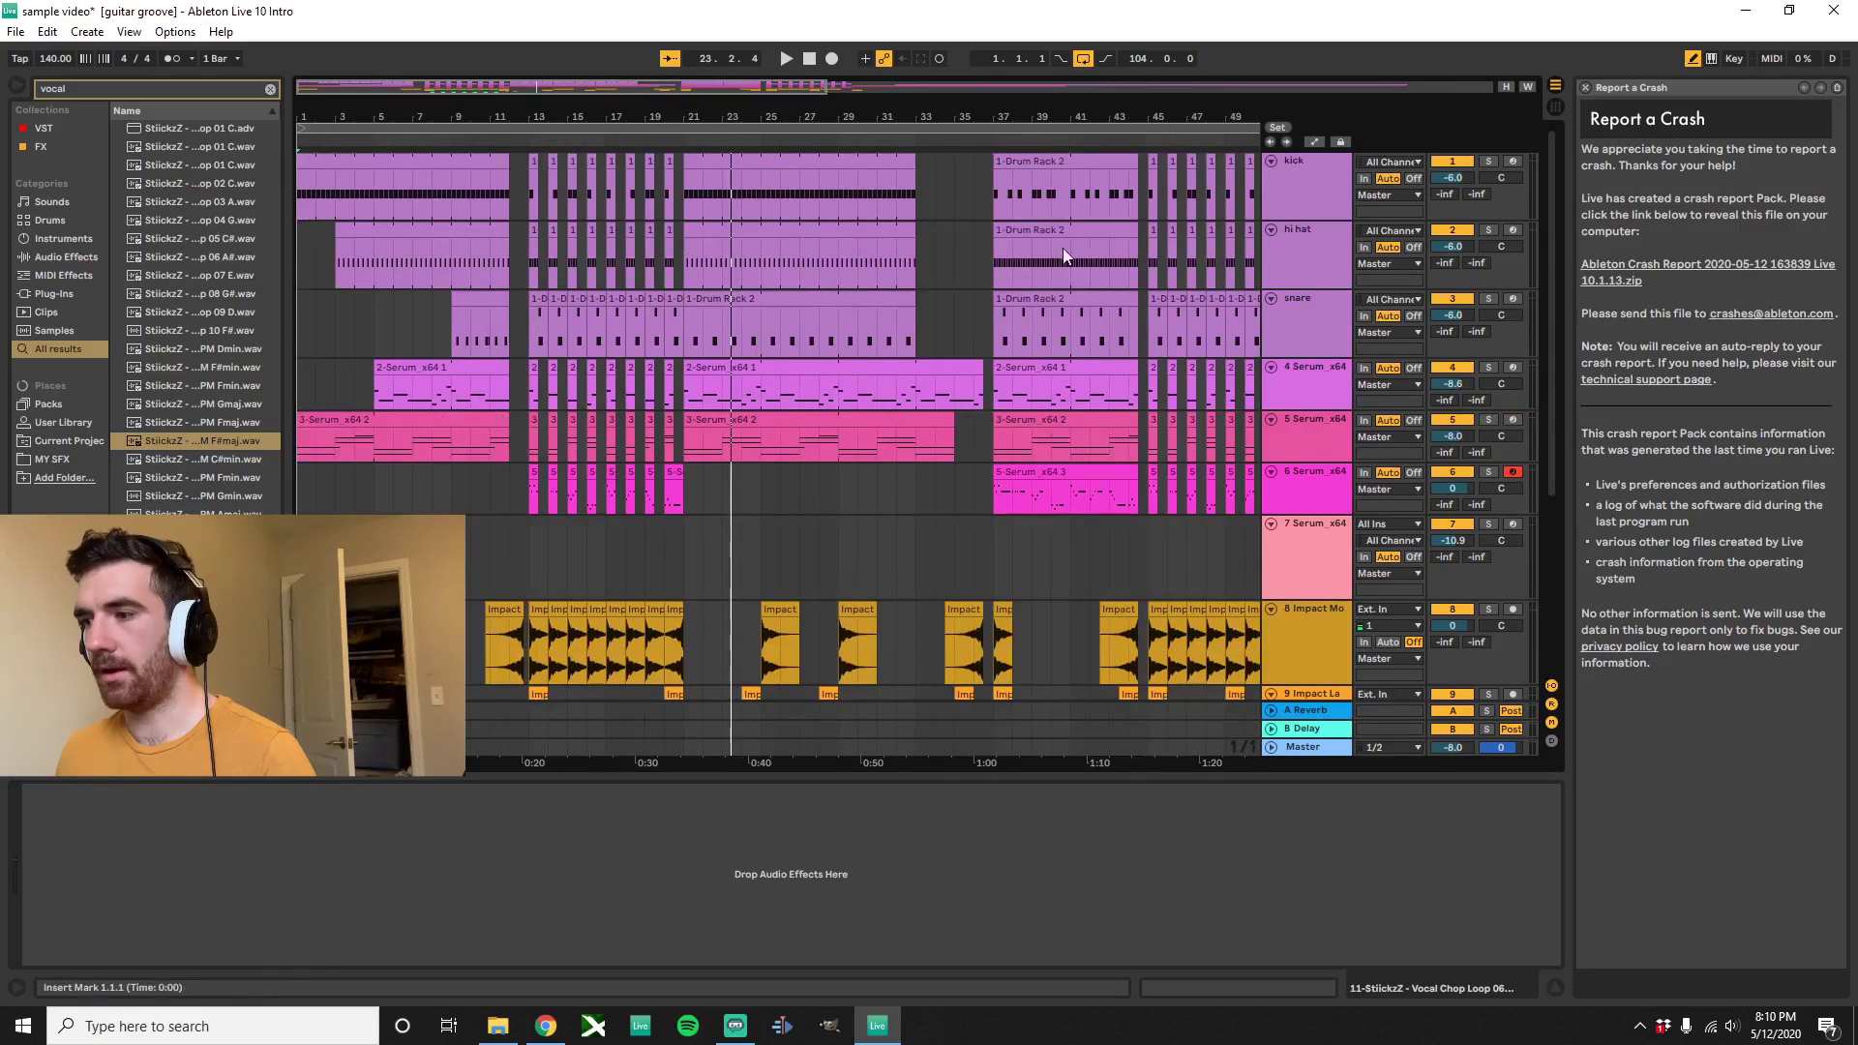
pyautogui.scroll(-5, 769, 360)
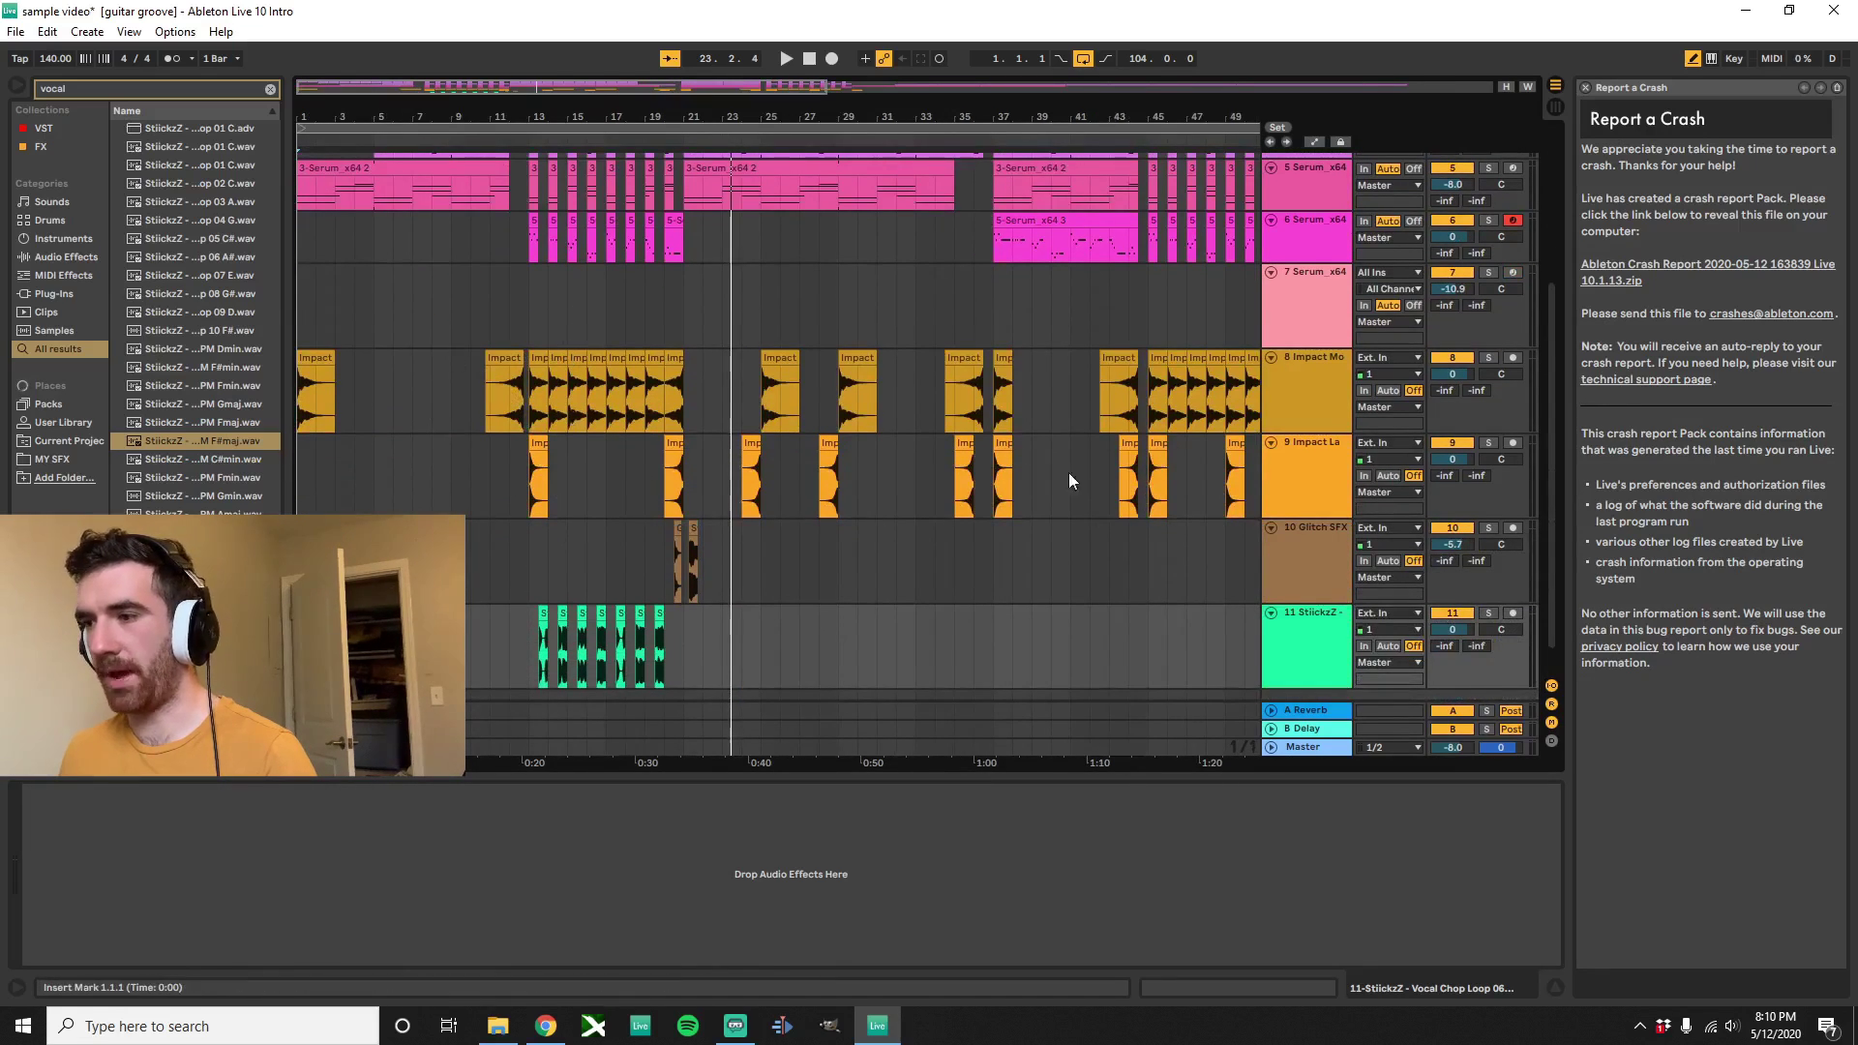
pyautogui.scroll(1, 871, 470)
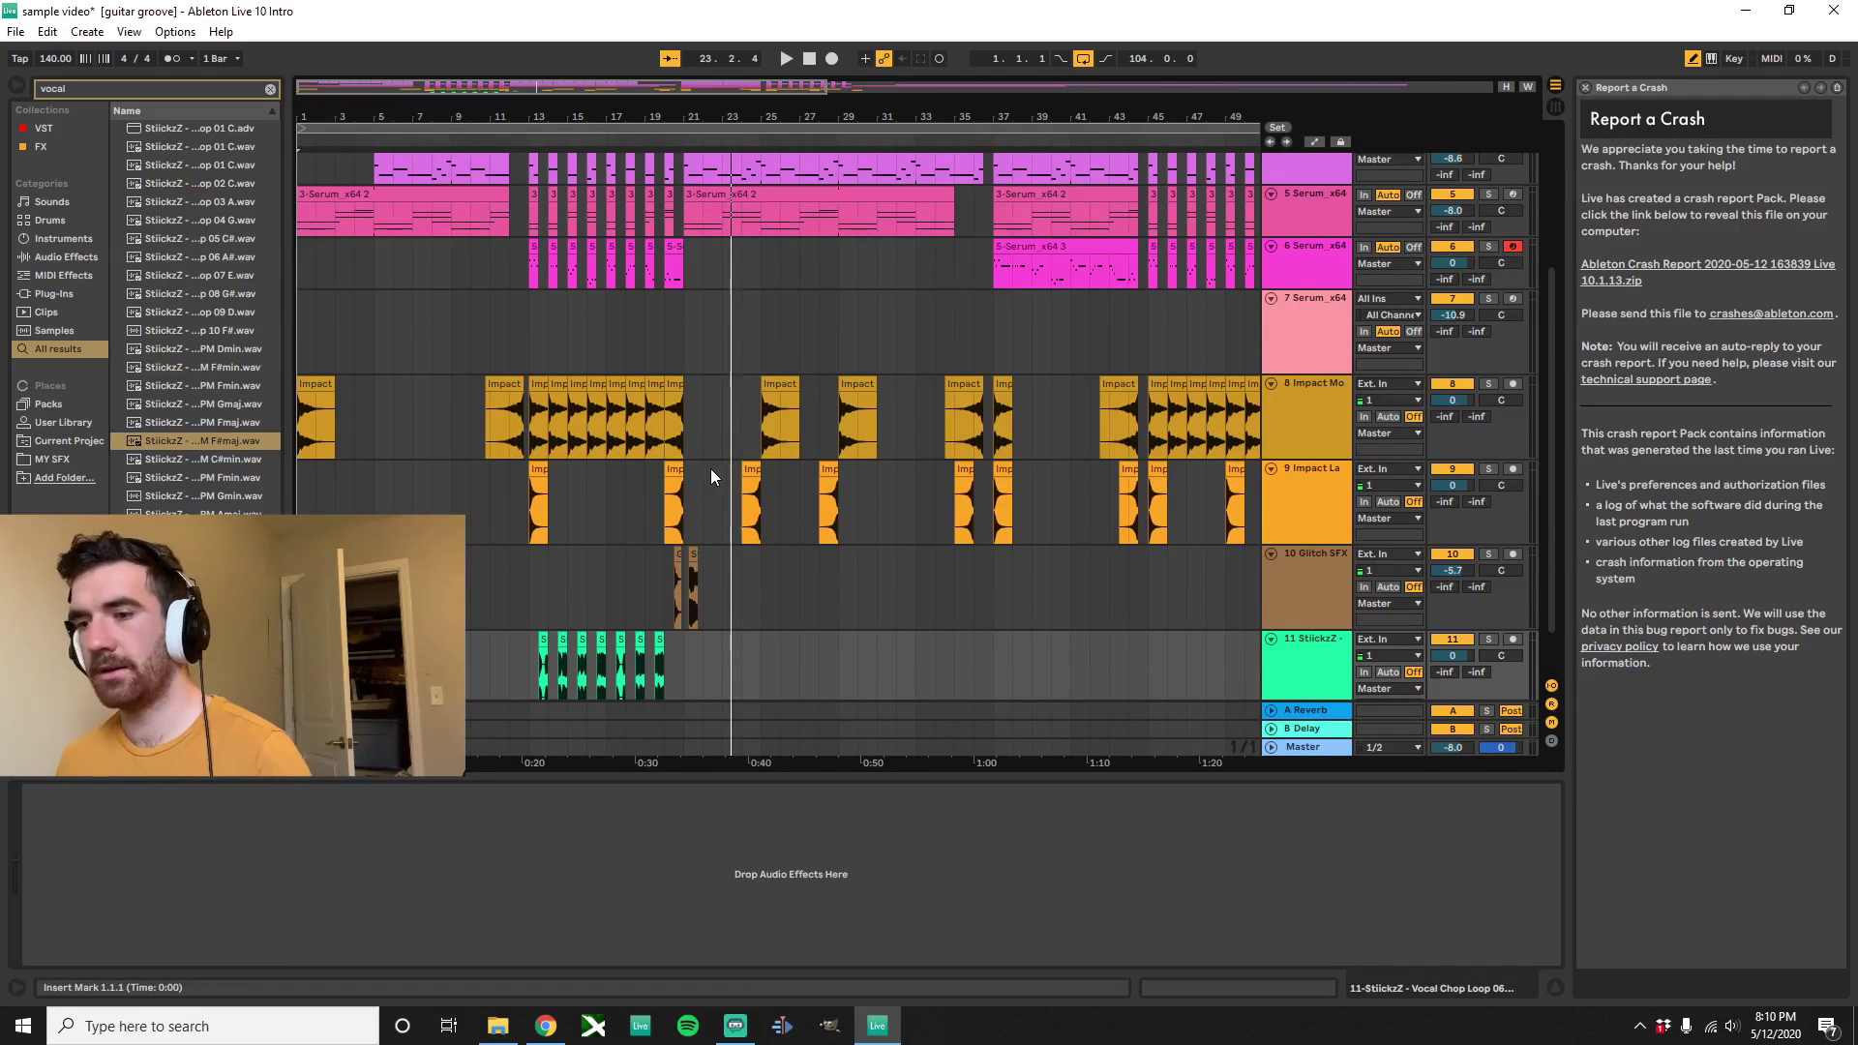
pyautogui.press('-')
pyautogui.press('-')
pyautogui.scroll(3, 838, 397)
pyautogui.scroll(5, 856, 399)
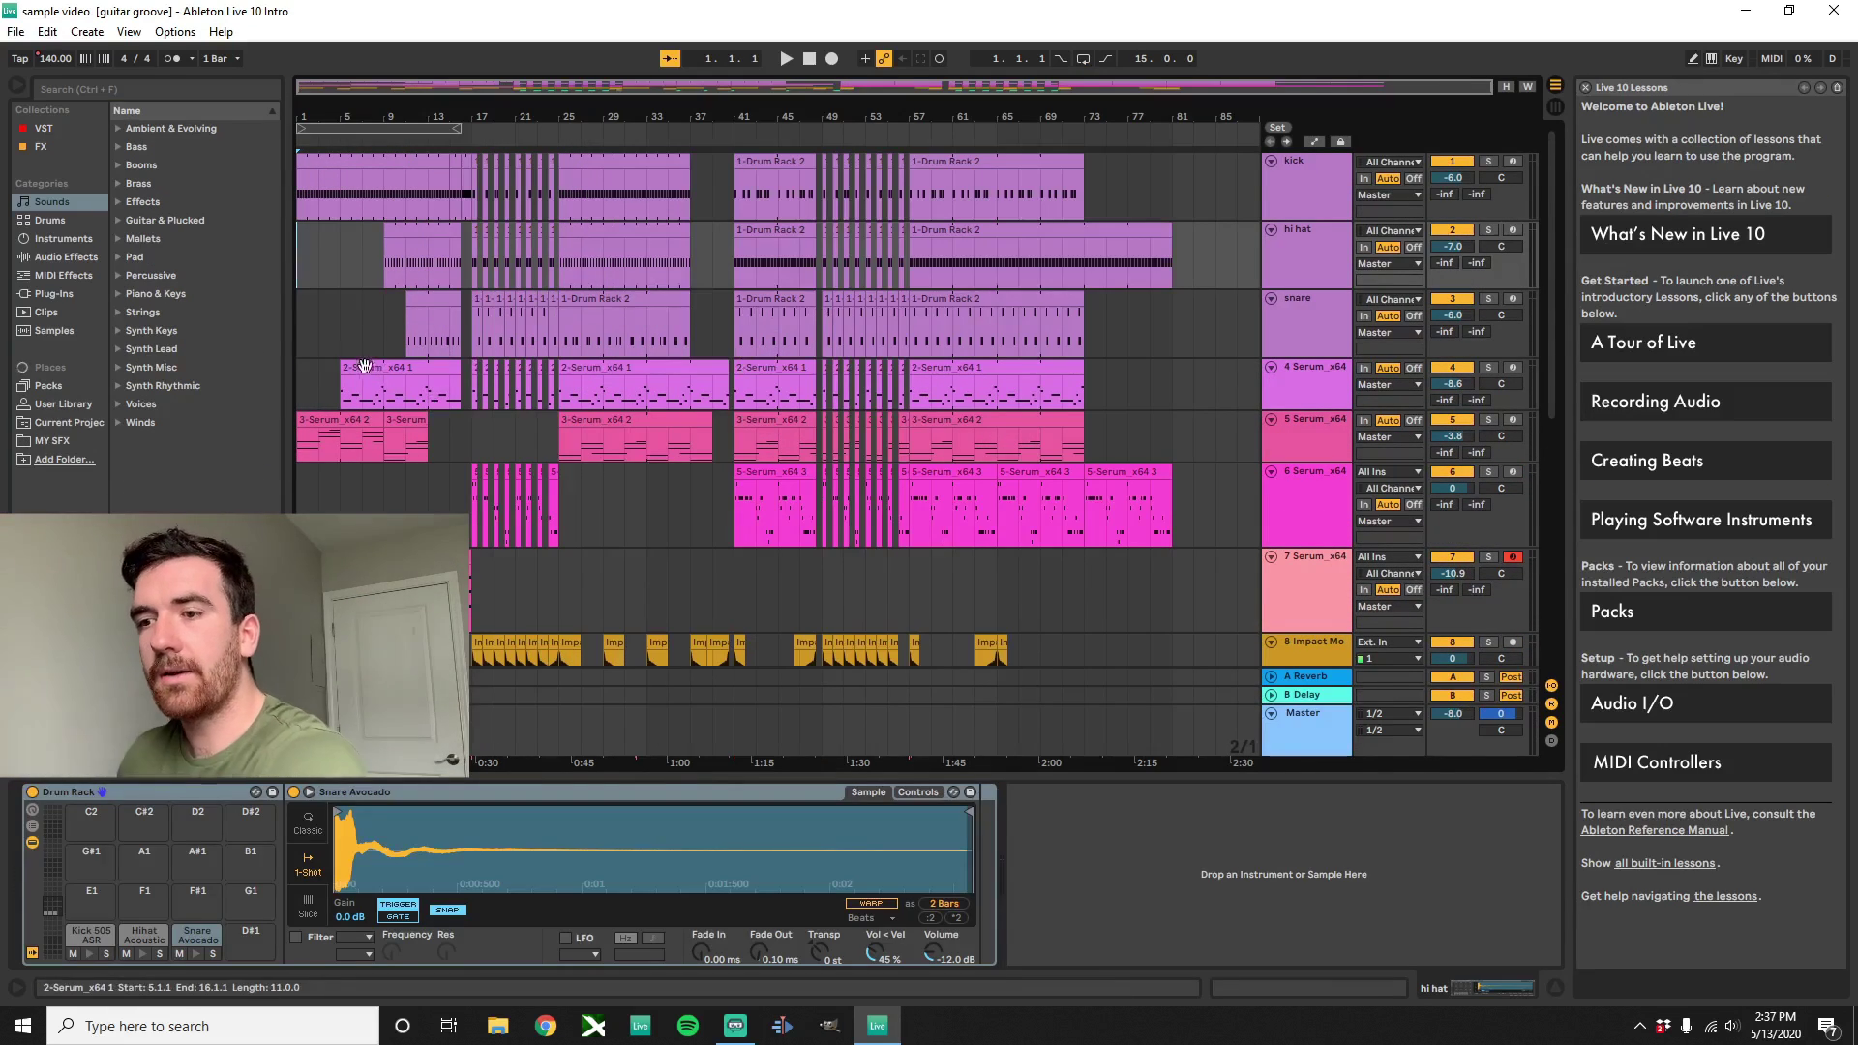
# Select the opening section of the snare track and play the revised arrangement from the start
pyautogui.click(426, 156)
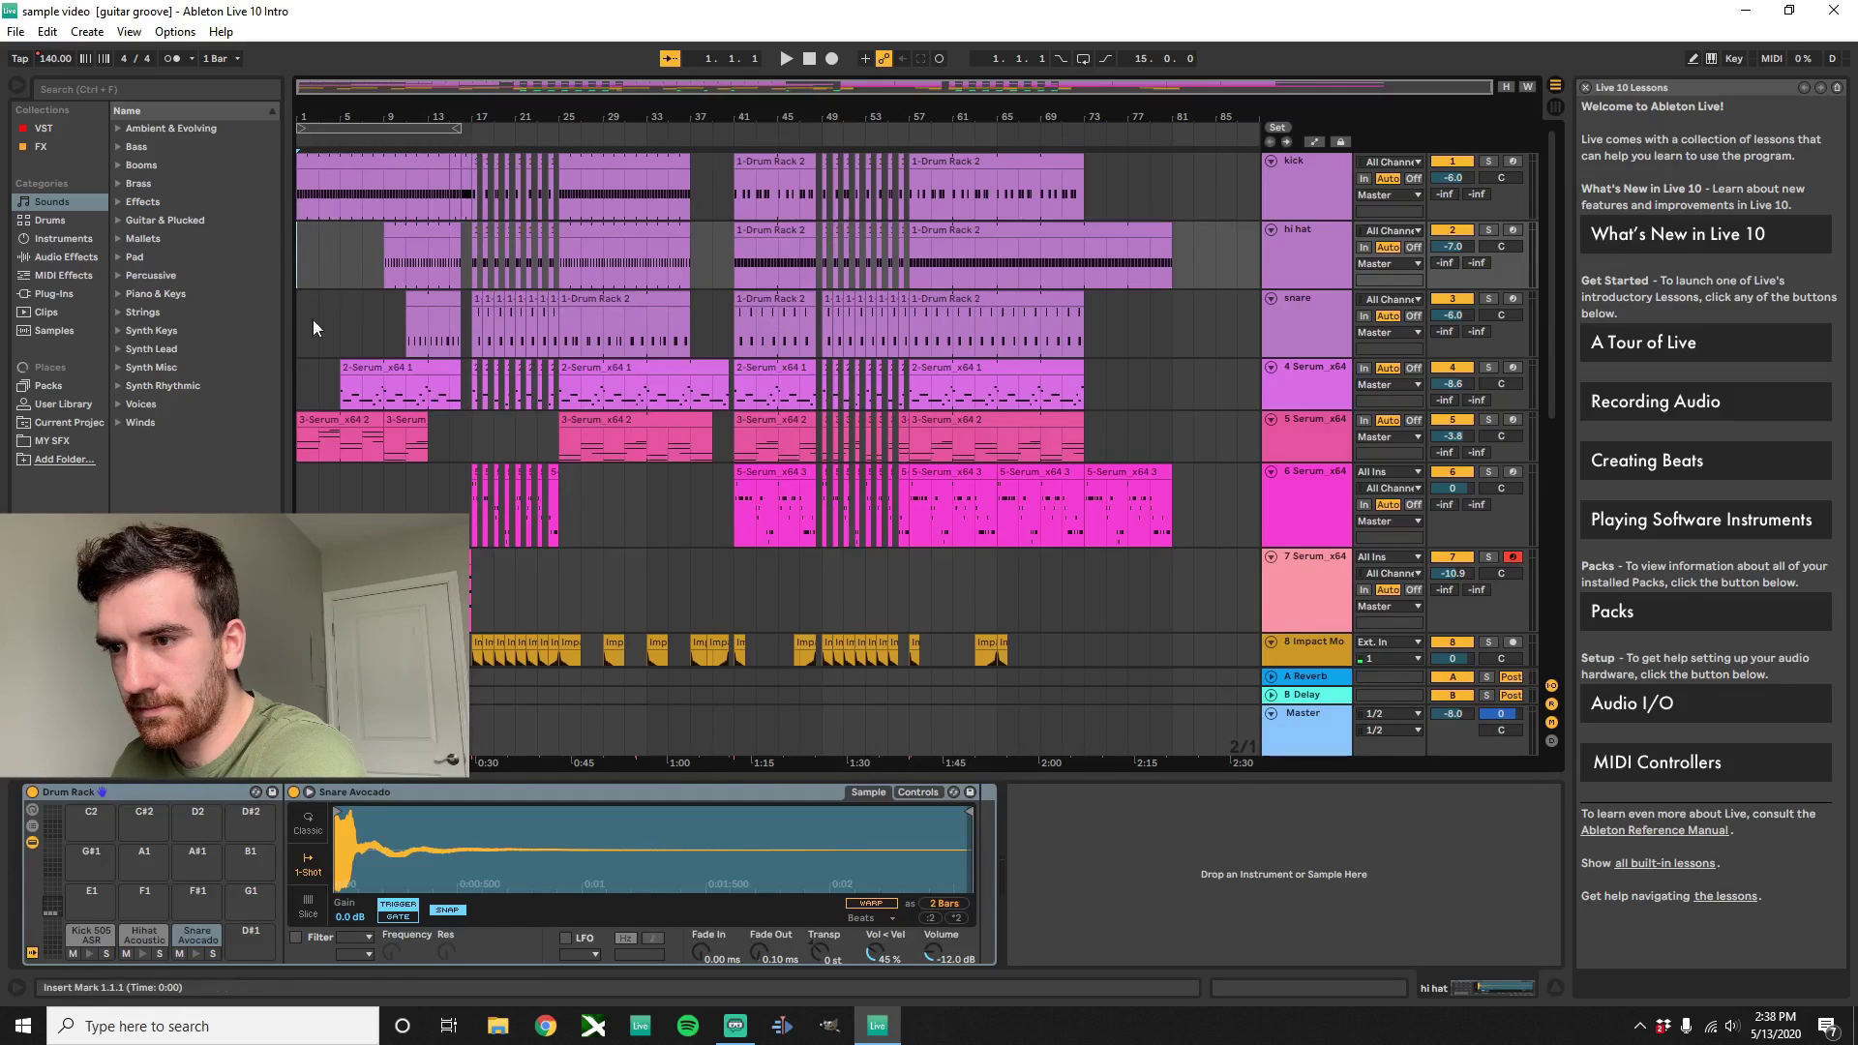
pyautogui.moveTo(312, 319); pyautogui.dragTo(475, 314)
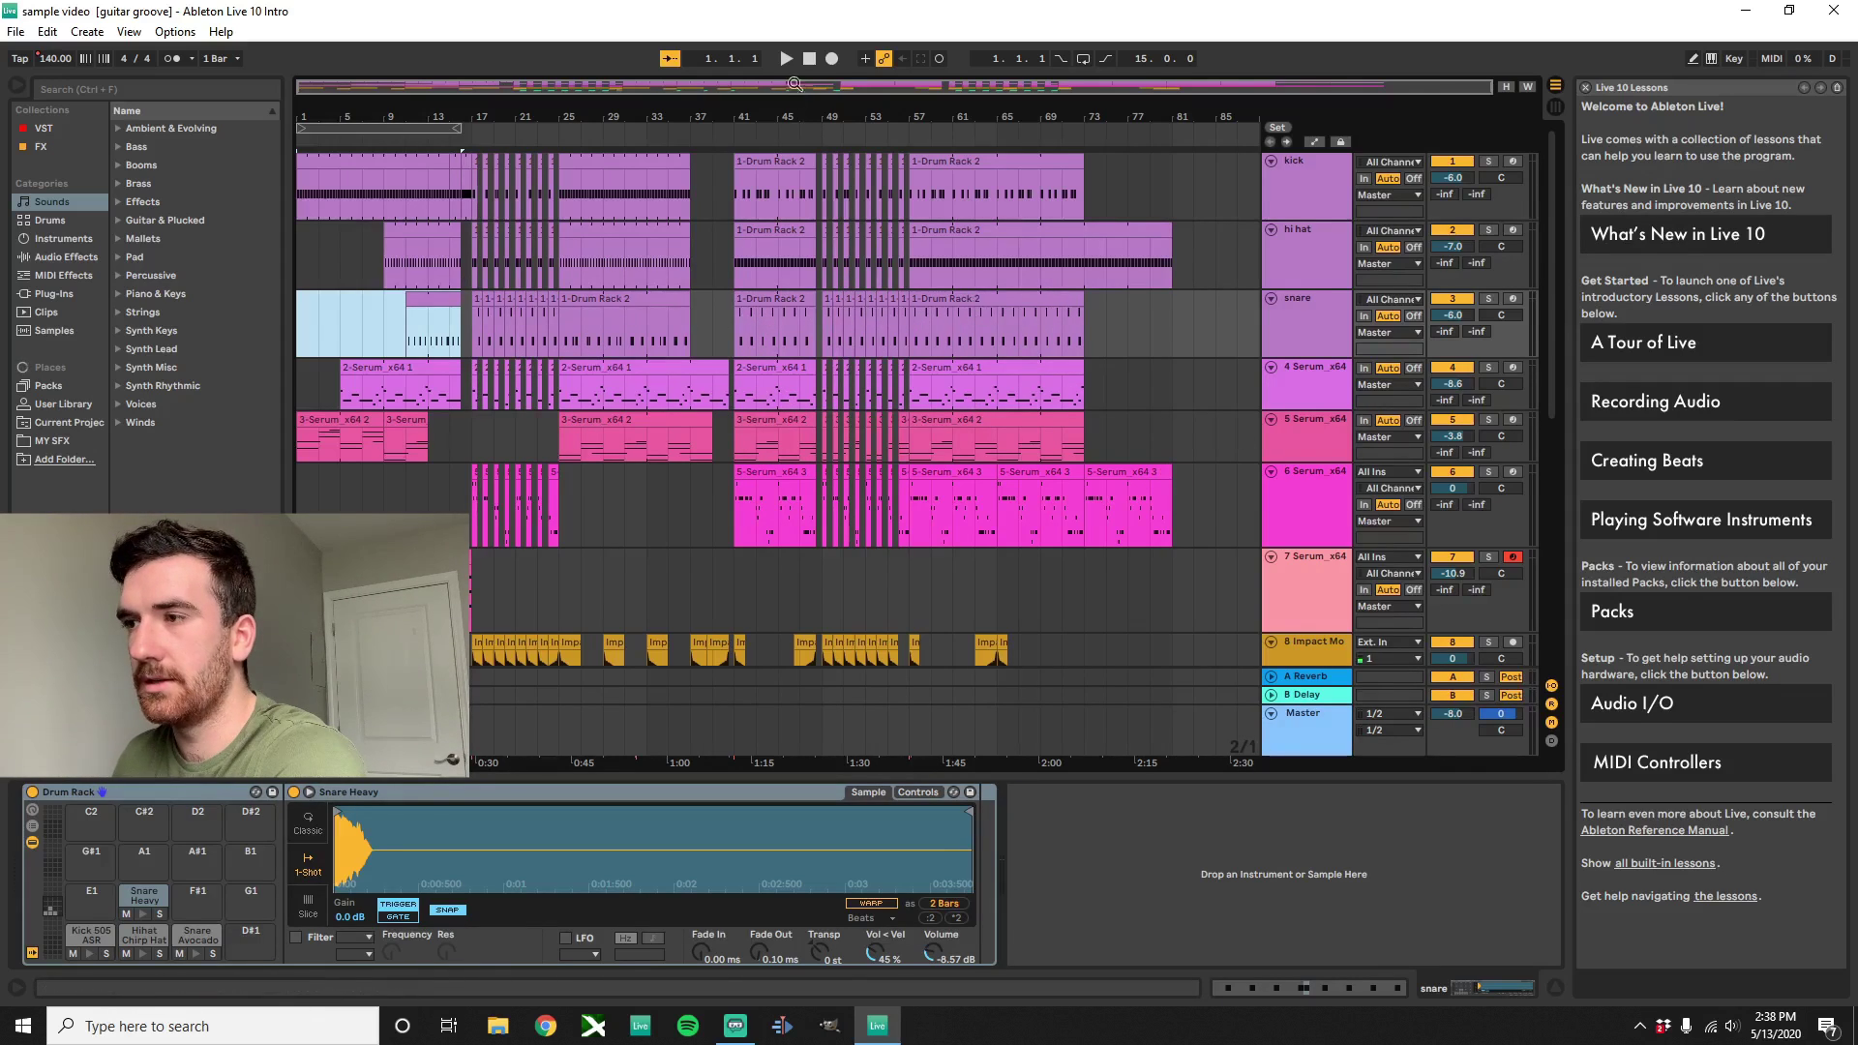
pyautogui.click(811, 58)
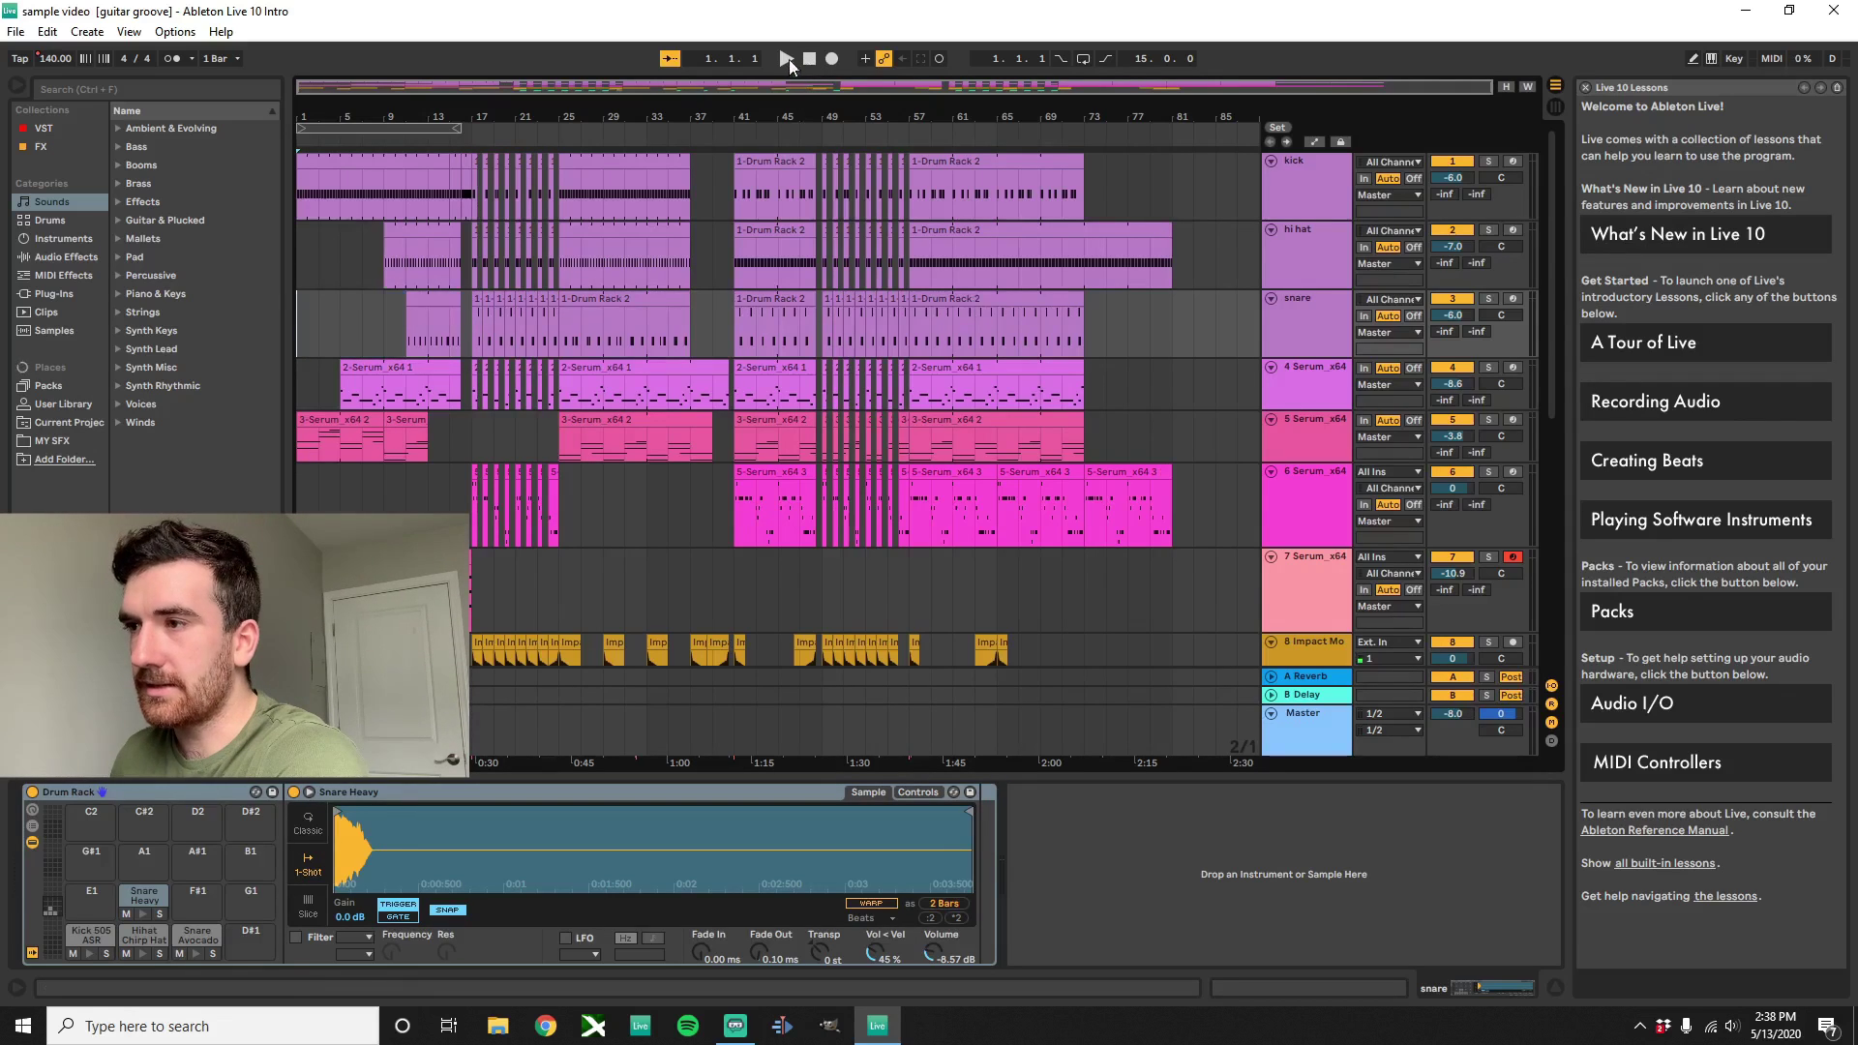
pyautogui.click(786, 59)
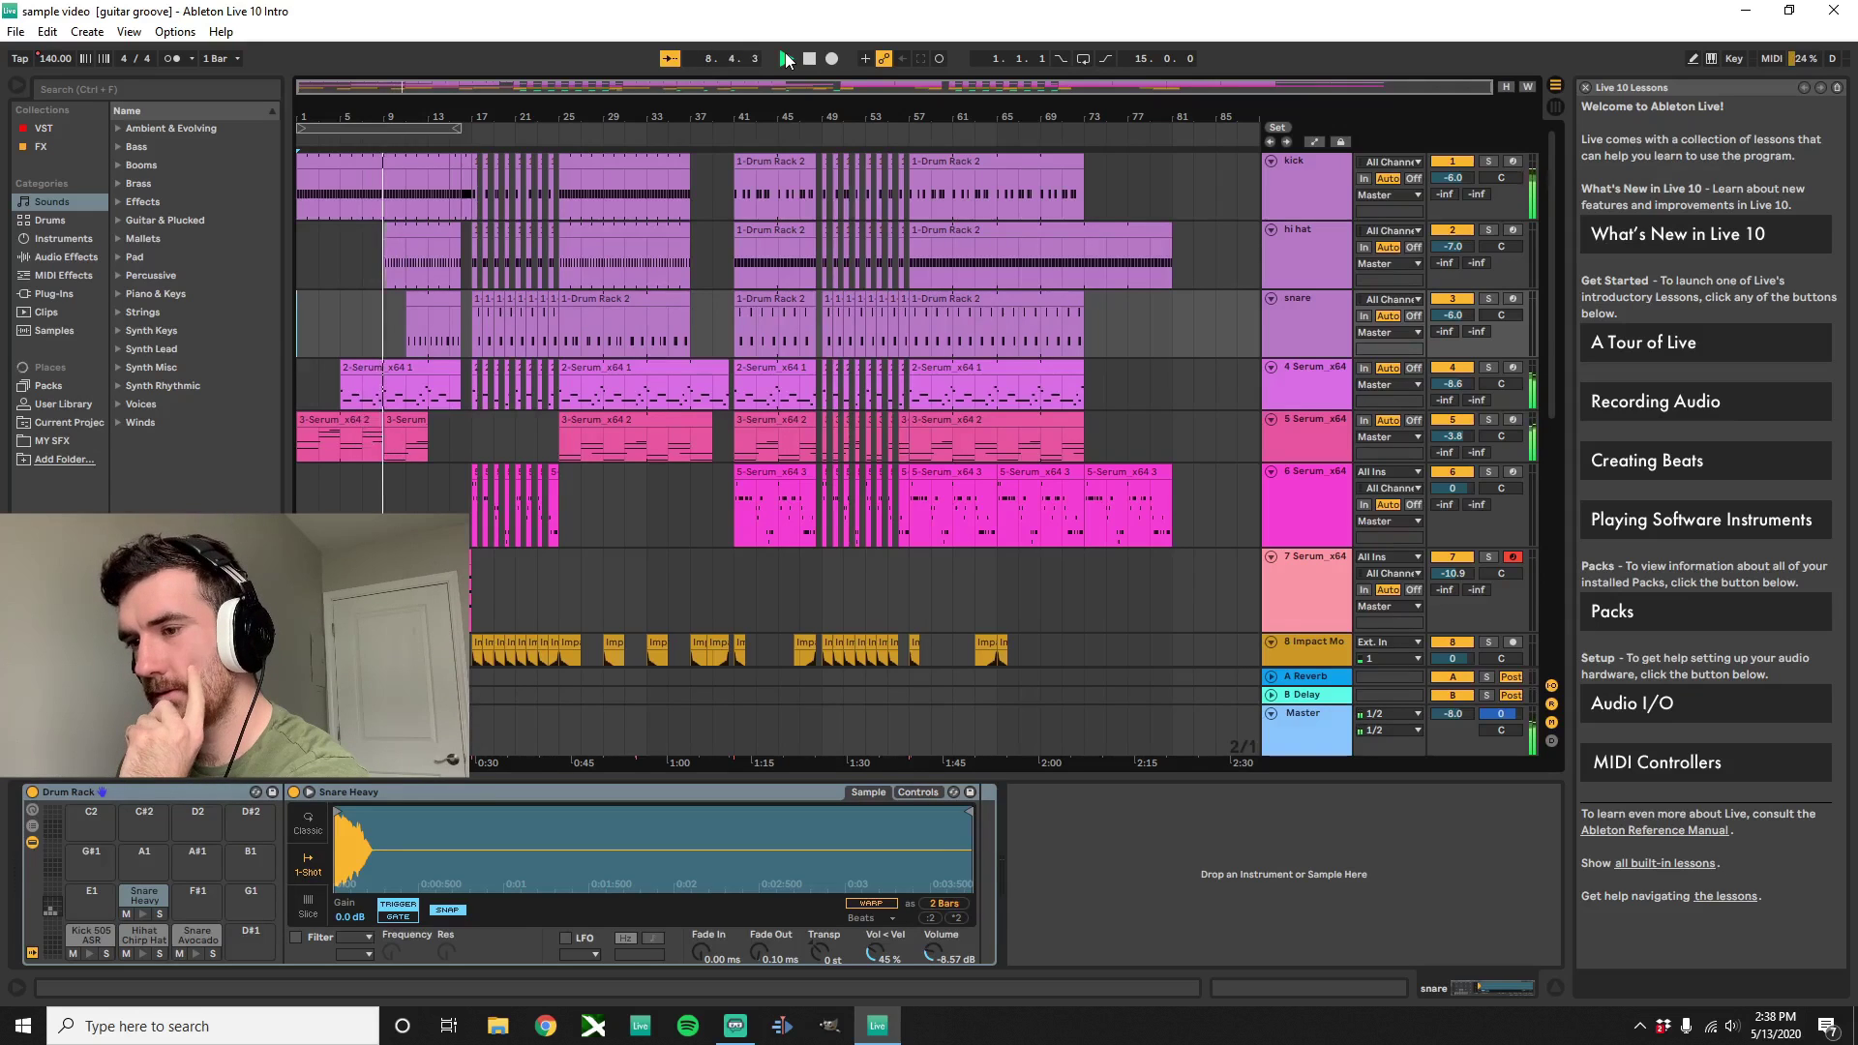
# Review the Serum, impact and glitch tracks during playback and show the StiickzZ vocal chop track's effect chain
pyautogui.scroll(-3, 932, 276)
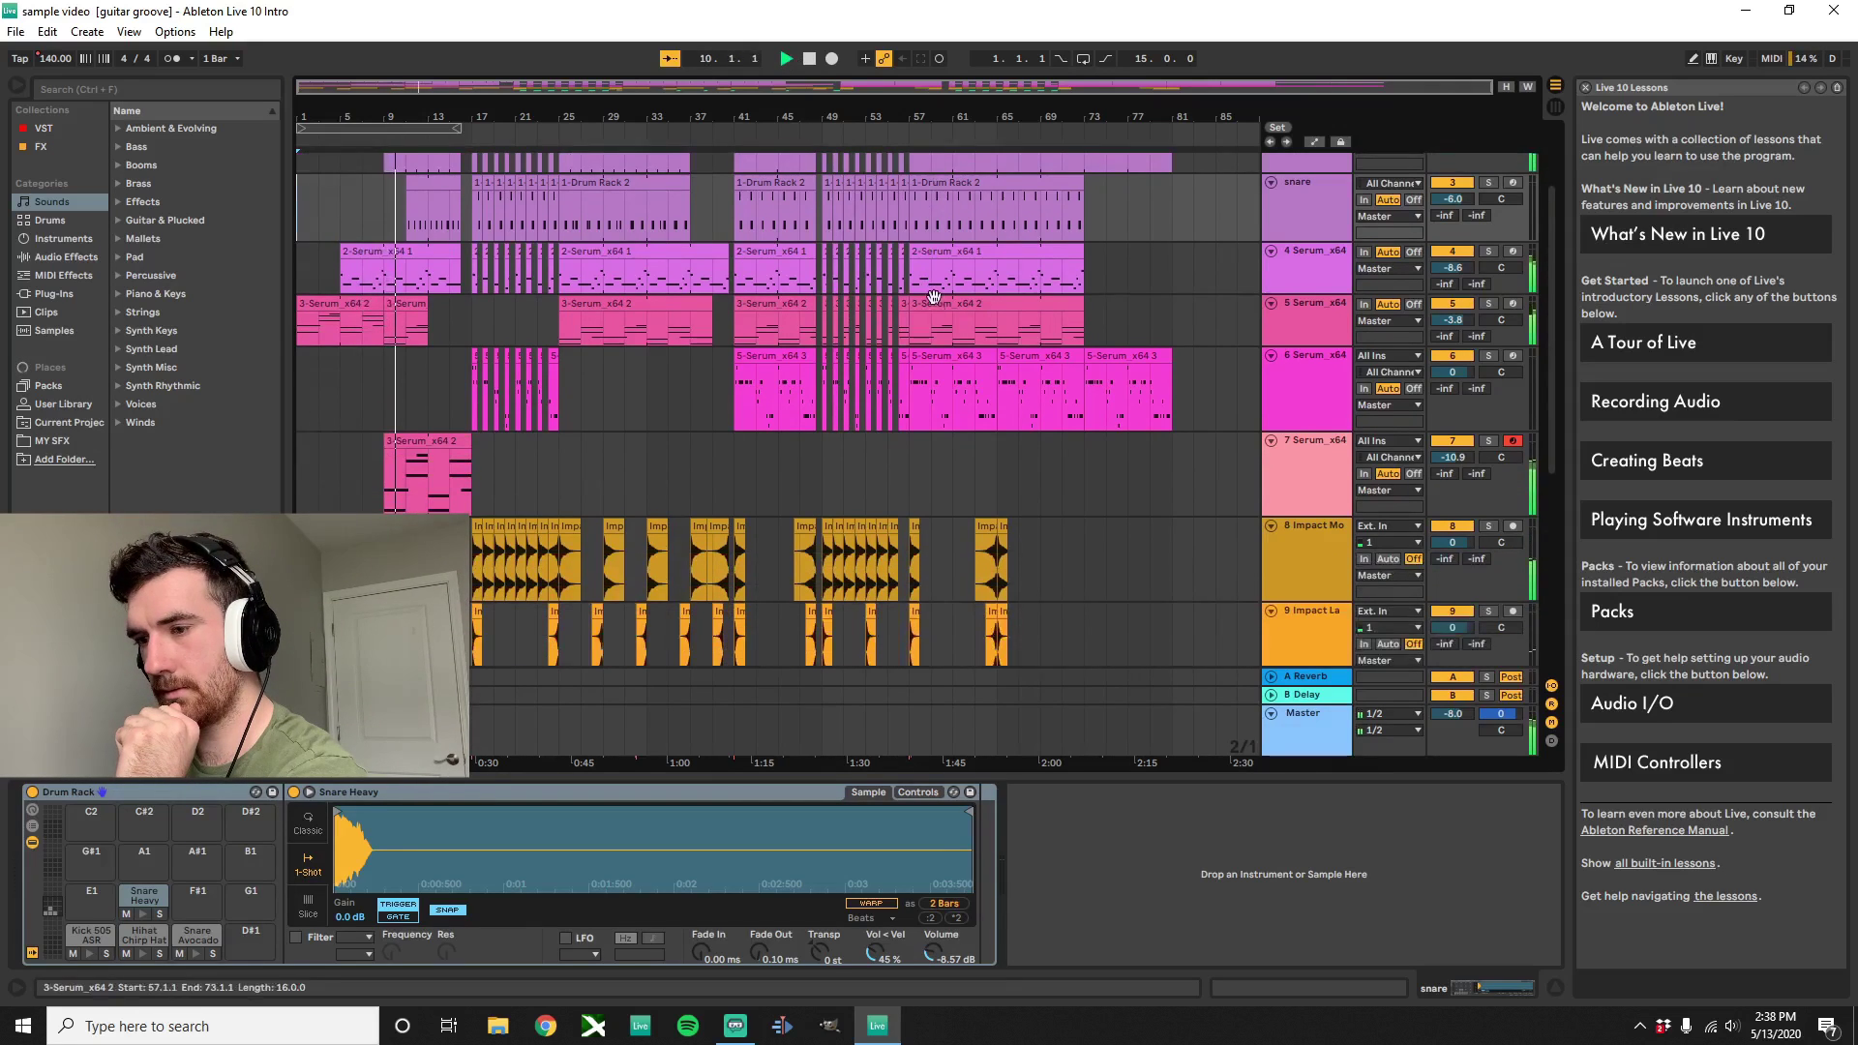
pyautogui.scroll(-5, 933, 297)
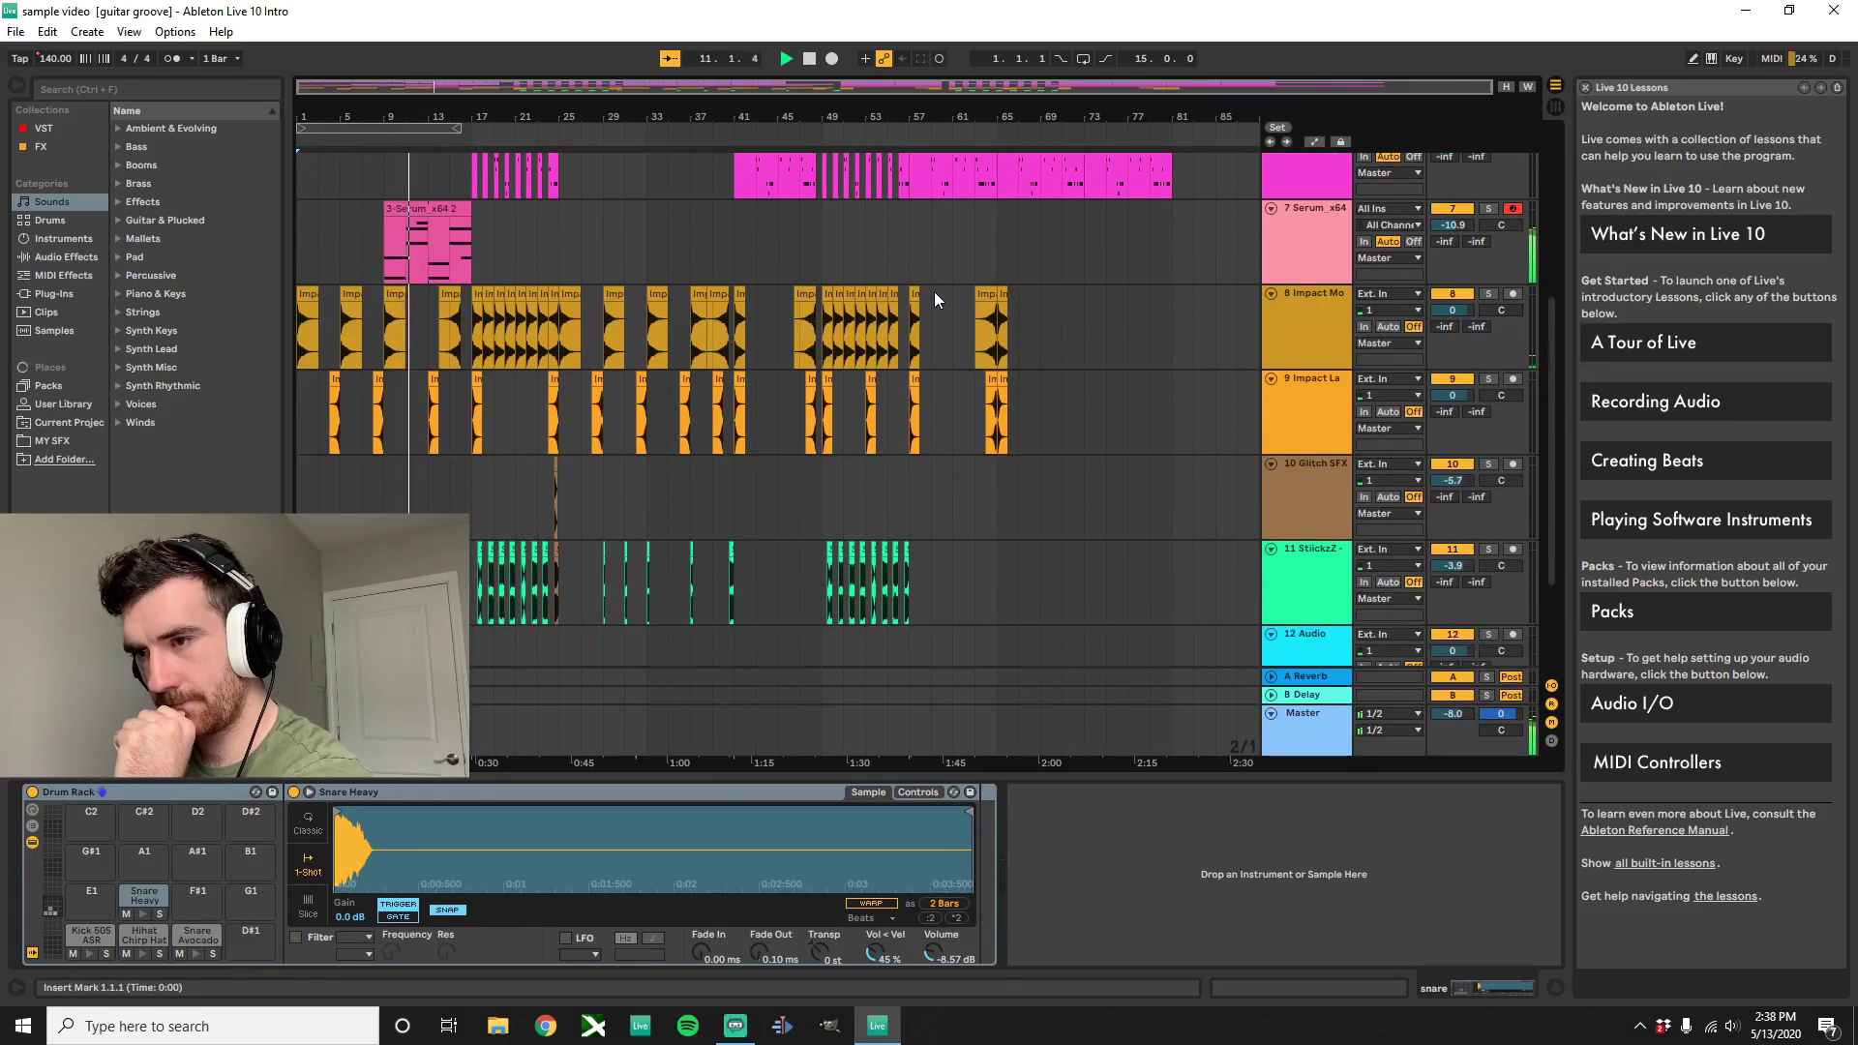
pyautogui.scroll(2, 933, 292)
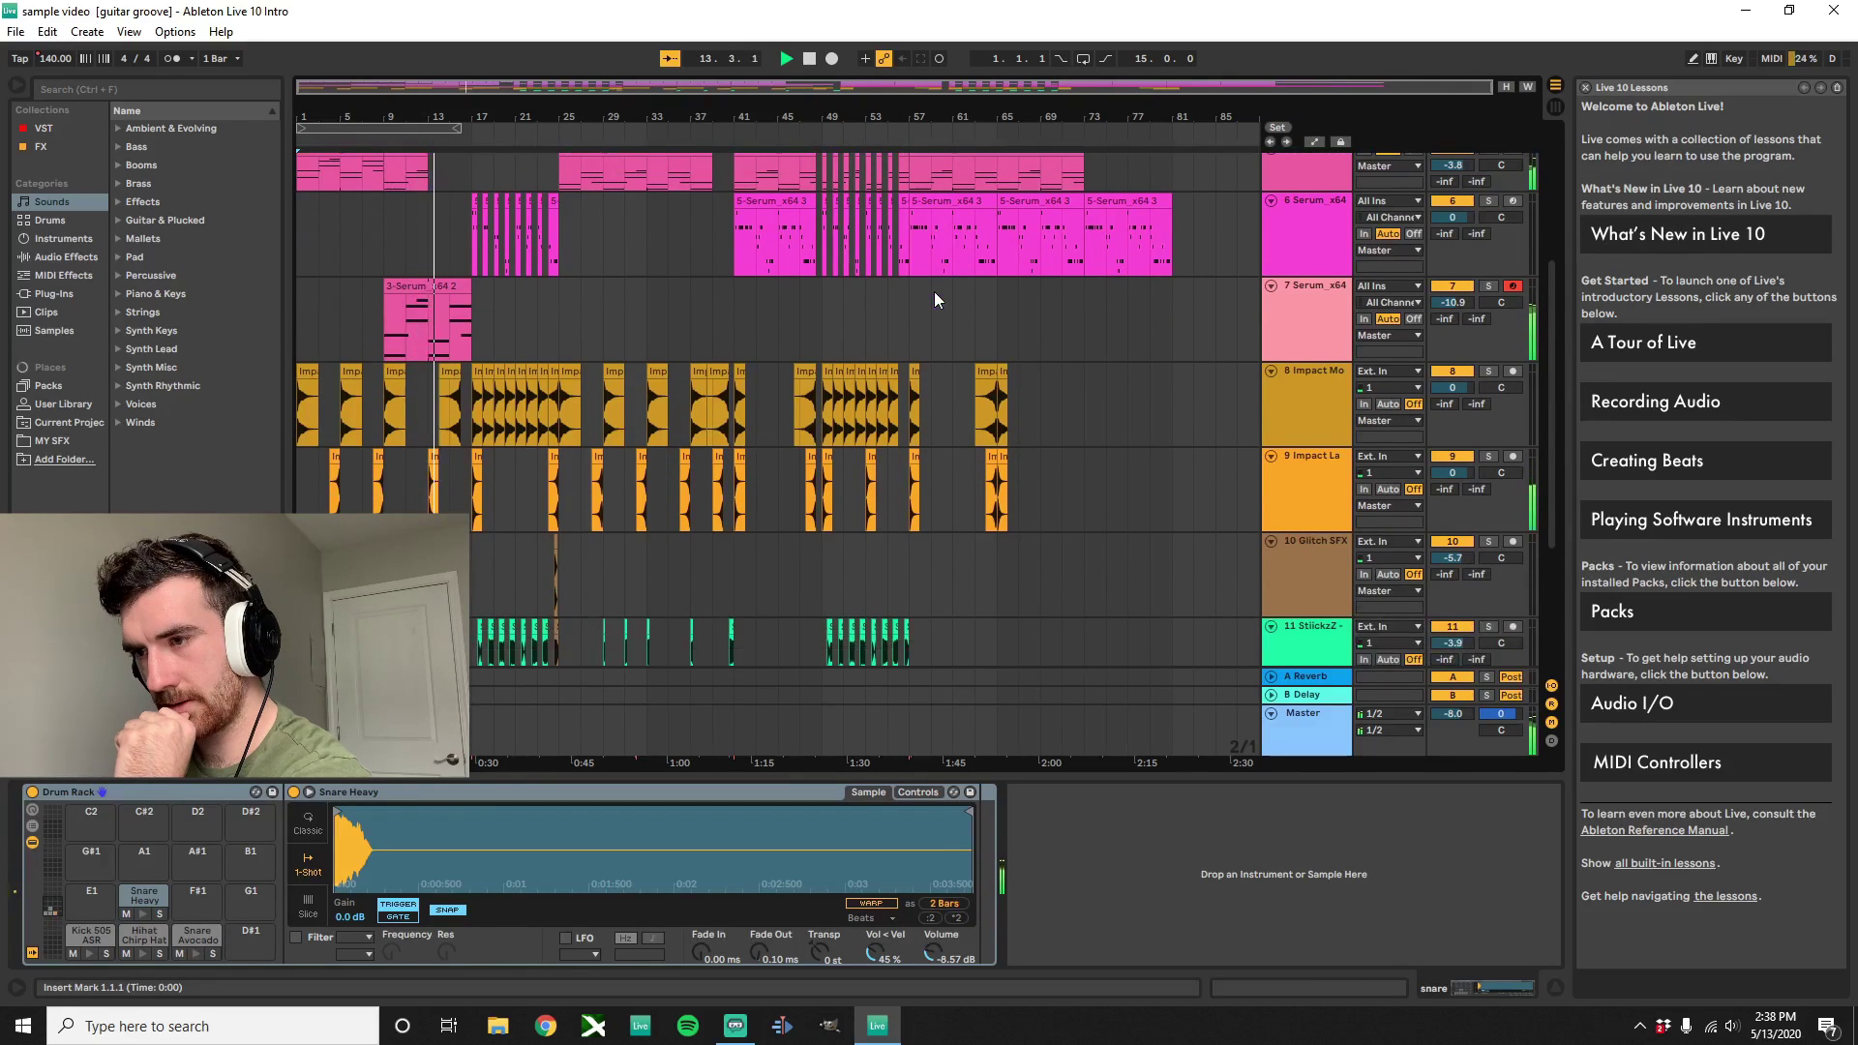
pyautogui.scroll(1, 933, 293)
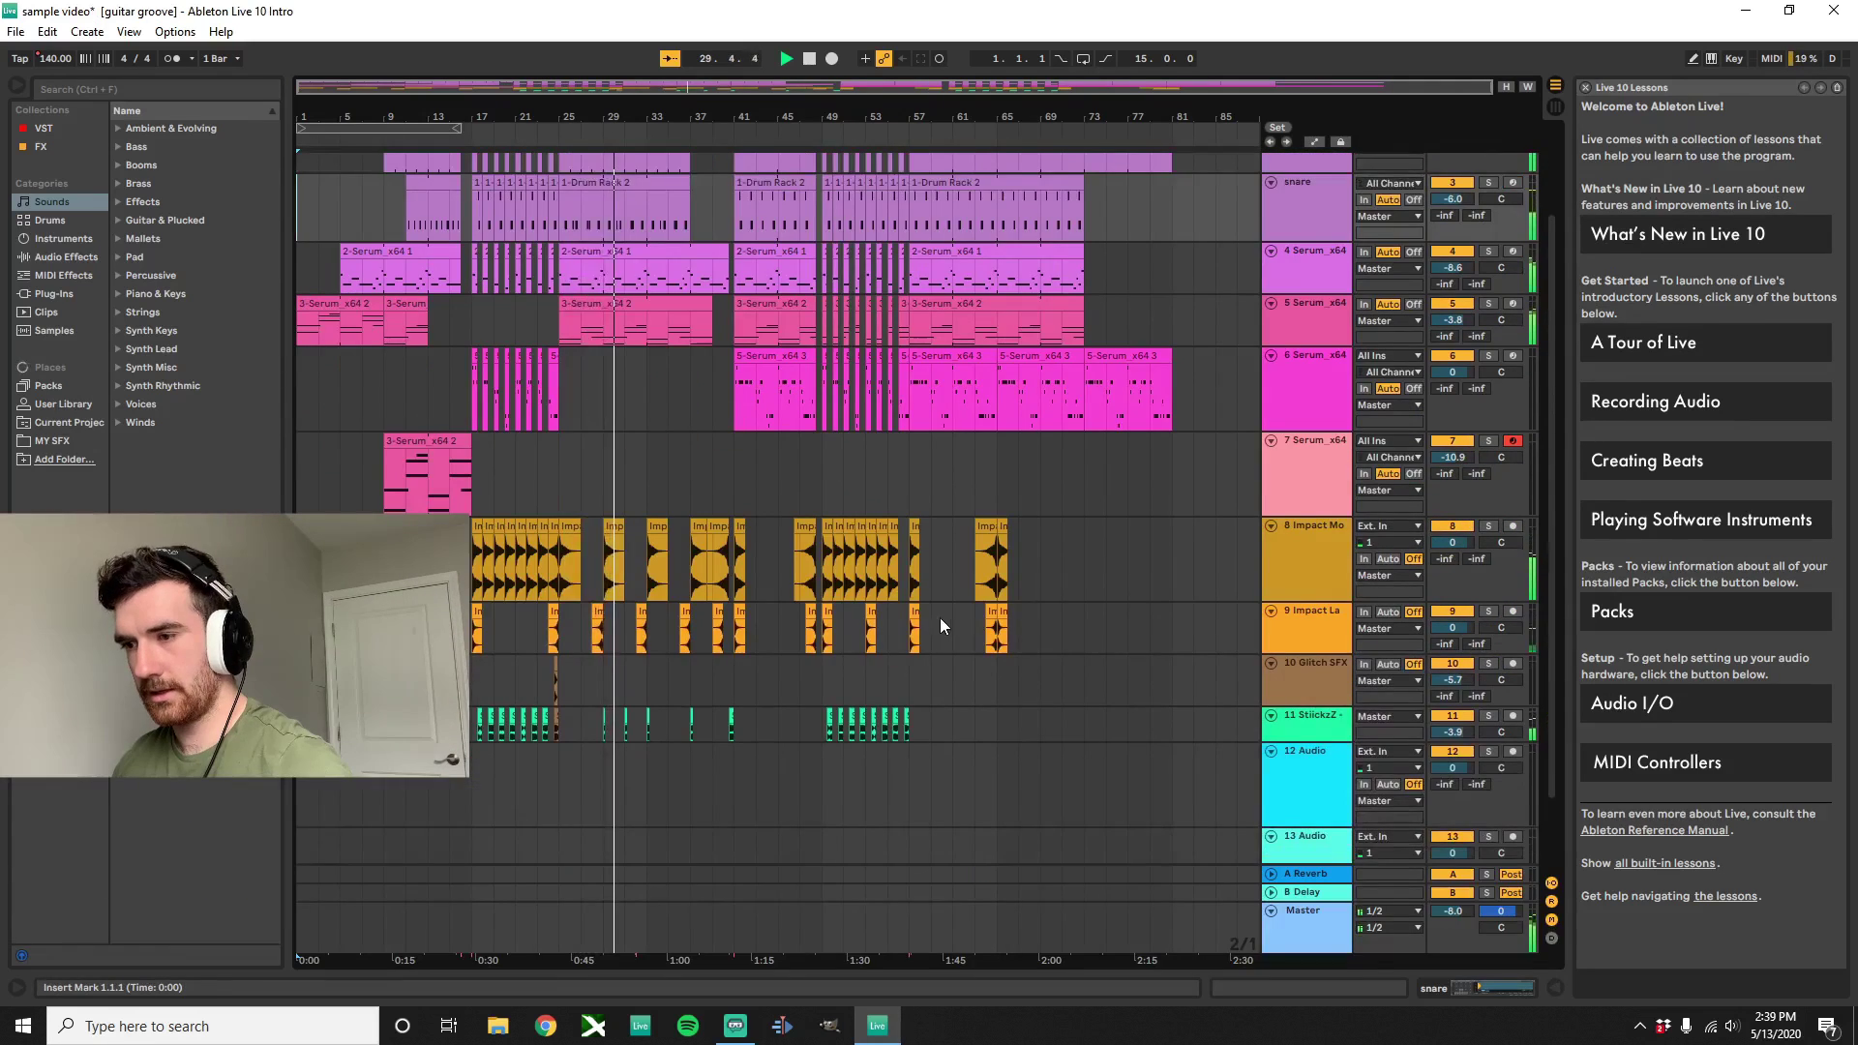
pyautogui.scroll(2, 736, 445)
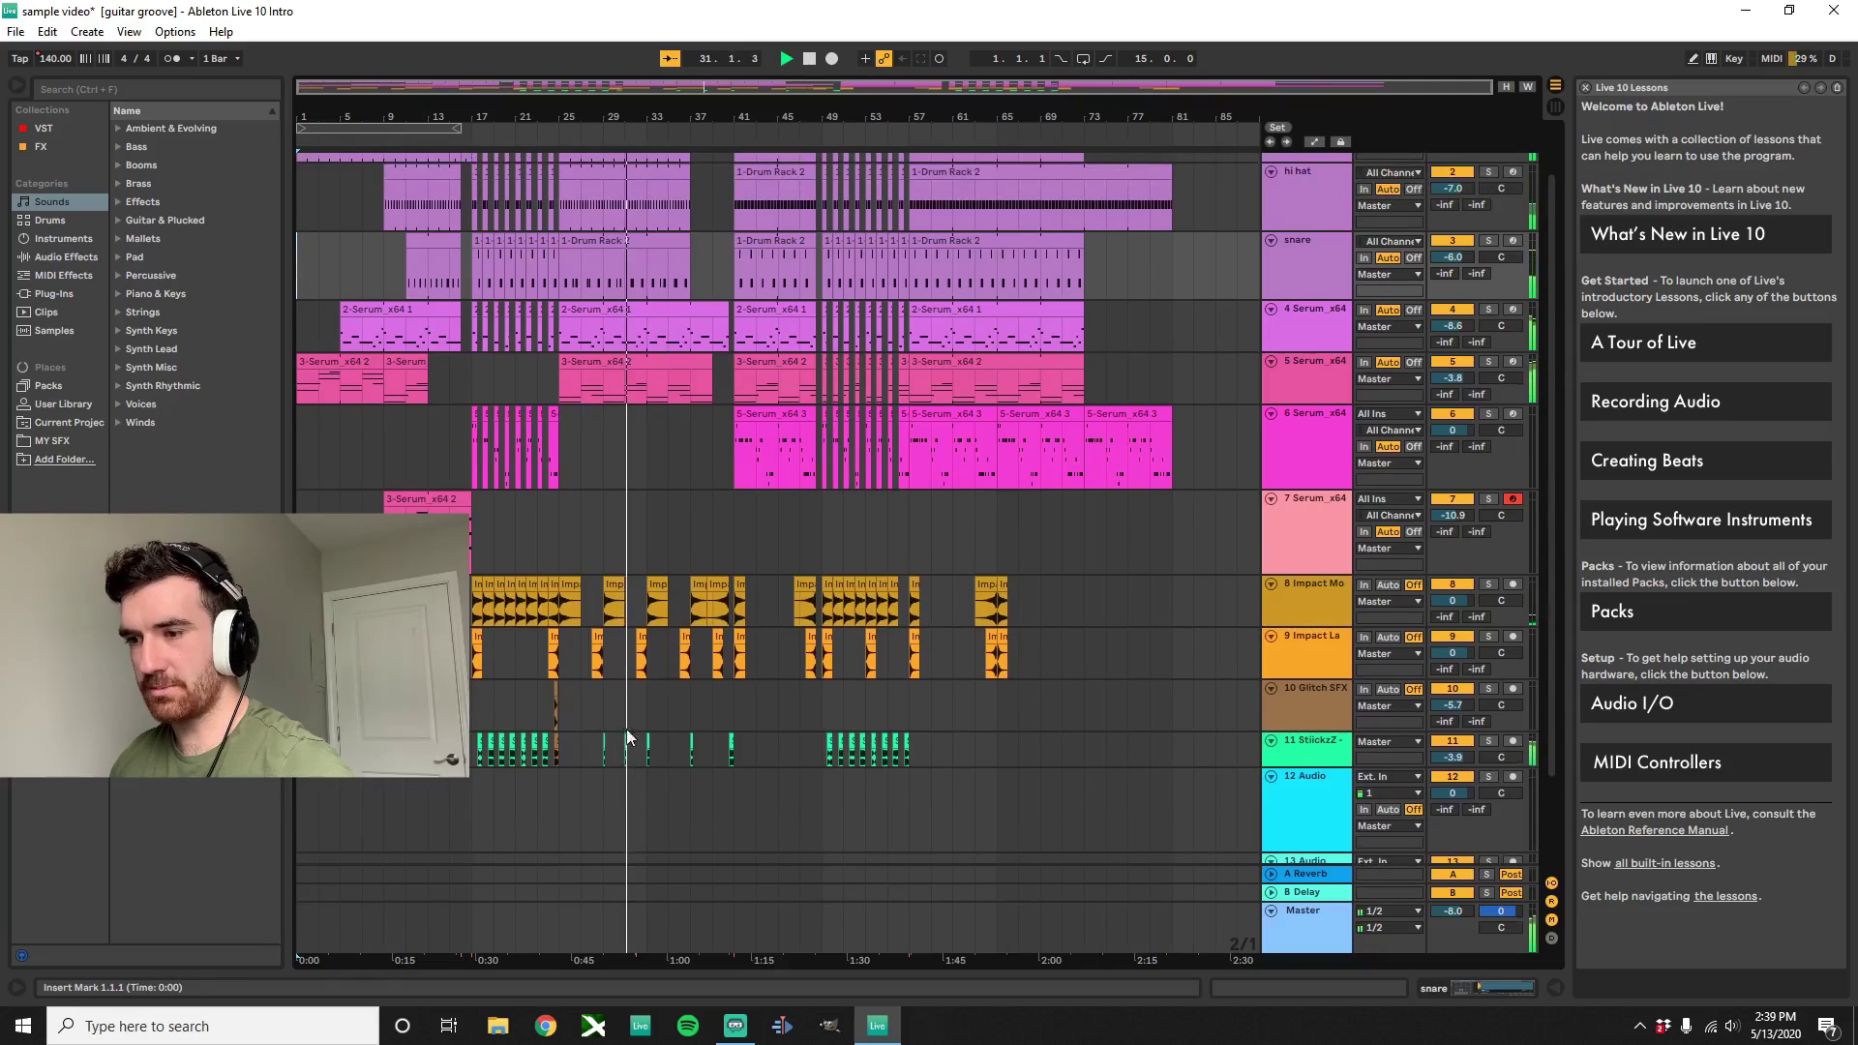
pyautogui.click(1303, 746)
pyautogui.doubleClick(1303, 745)
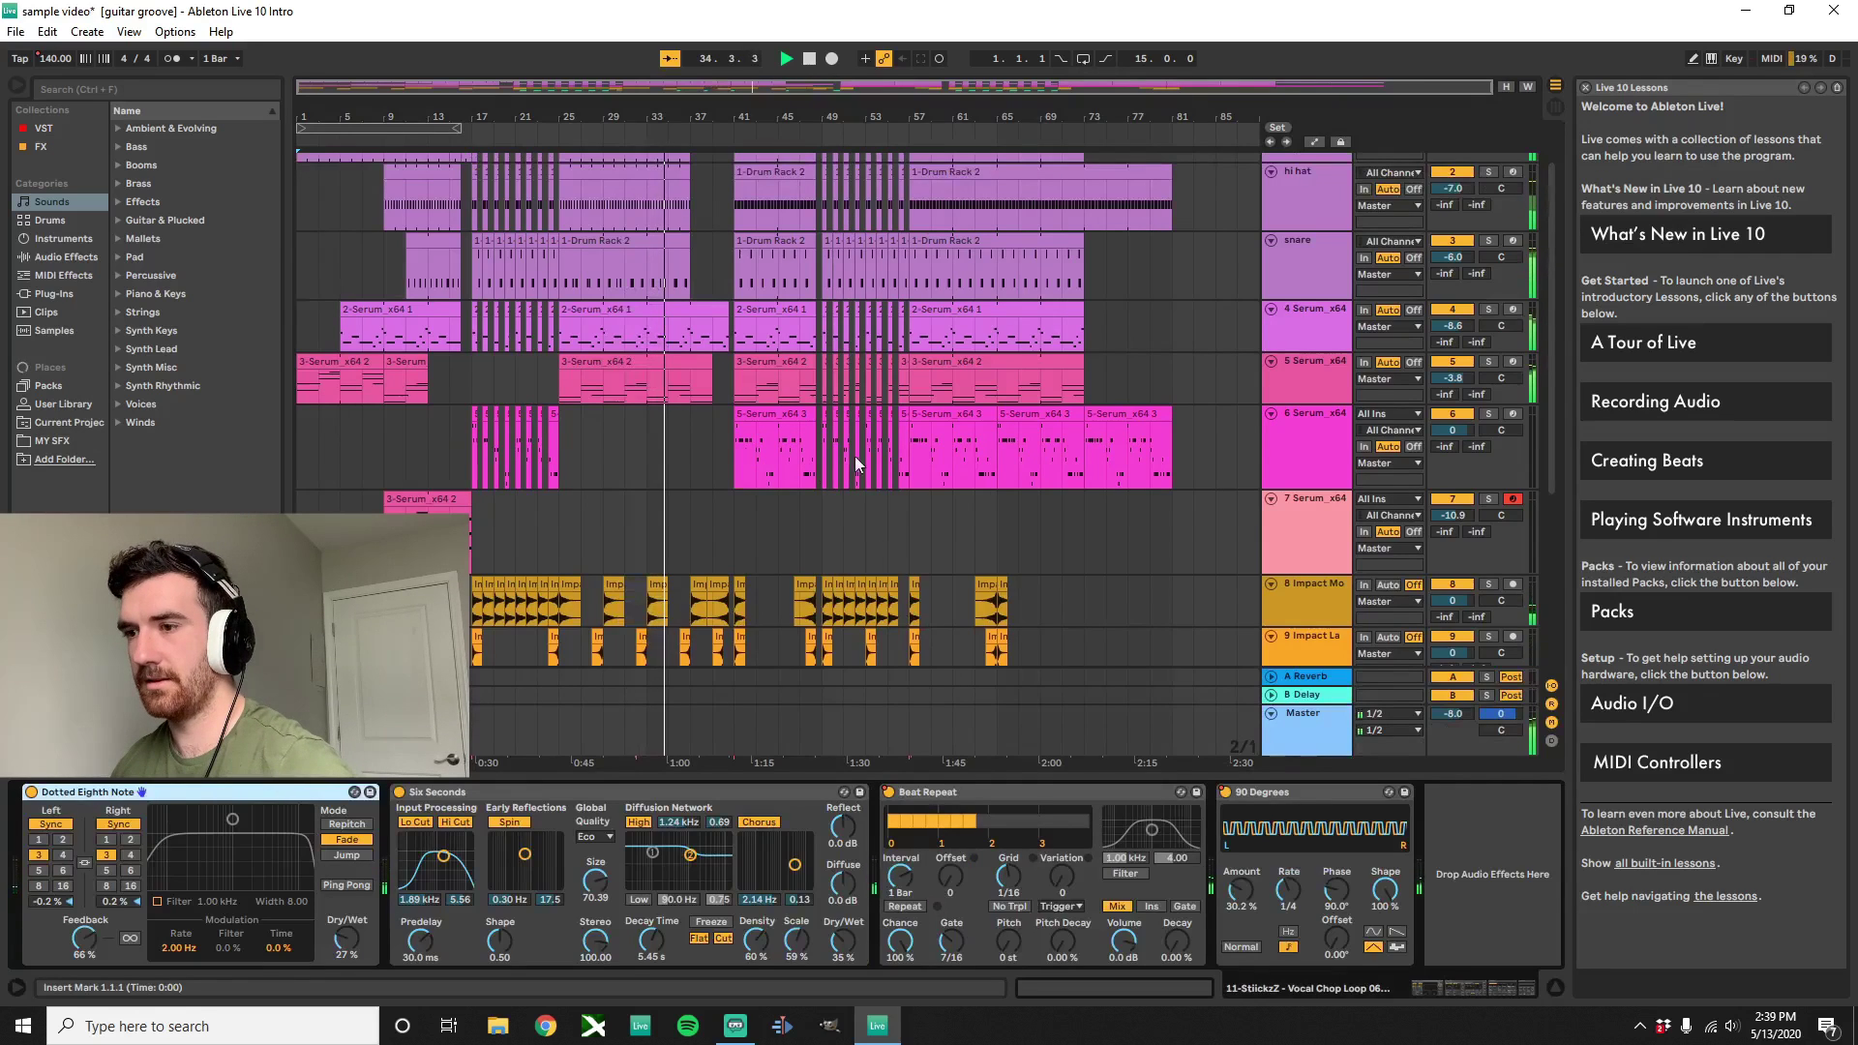
# Follow the drum and Serum tracks through the rest of the song and stop playback near bar 77
pyautogui.scroll(2, 717, 451)
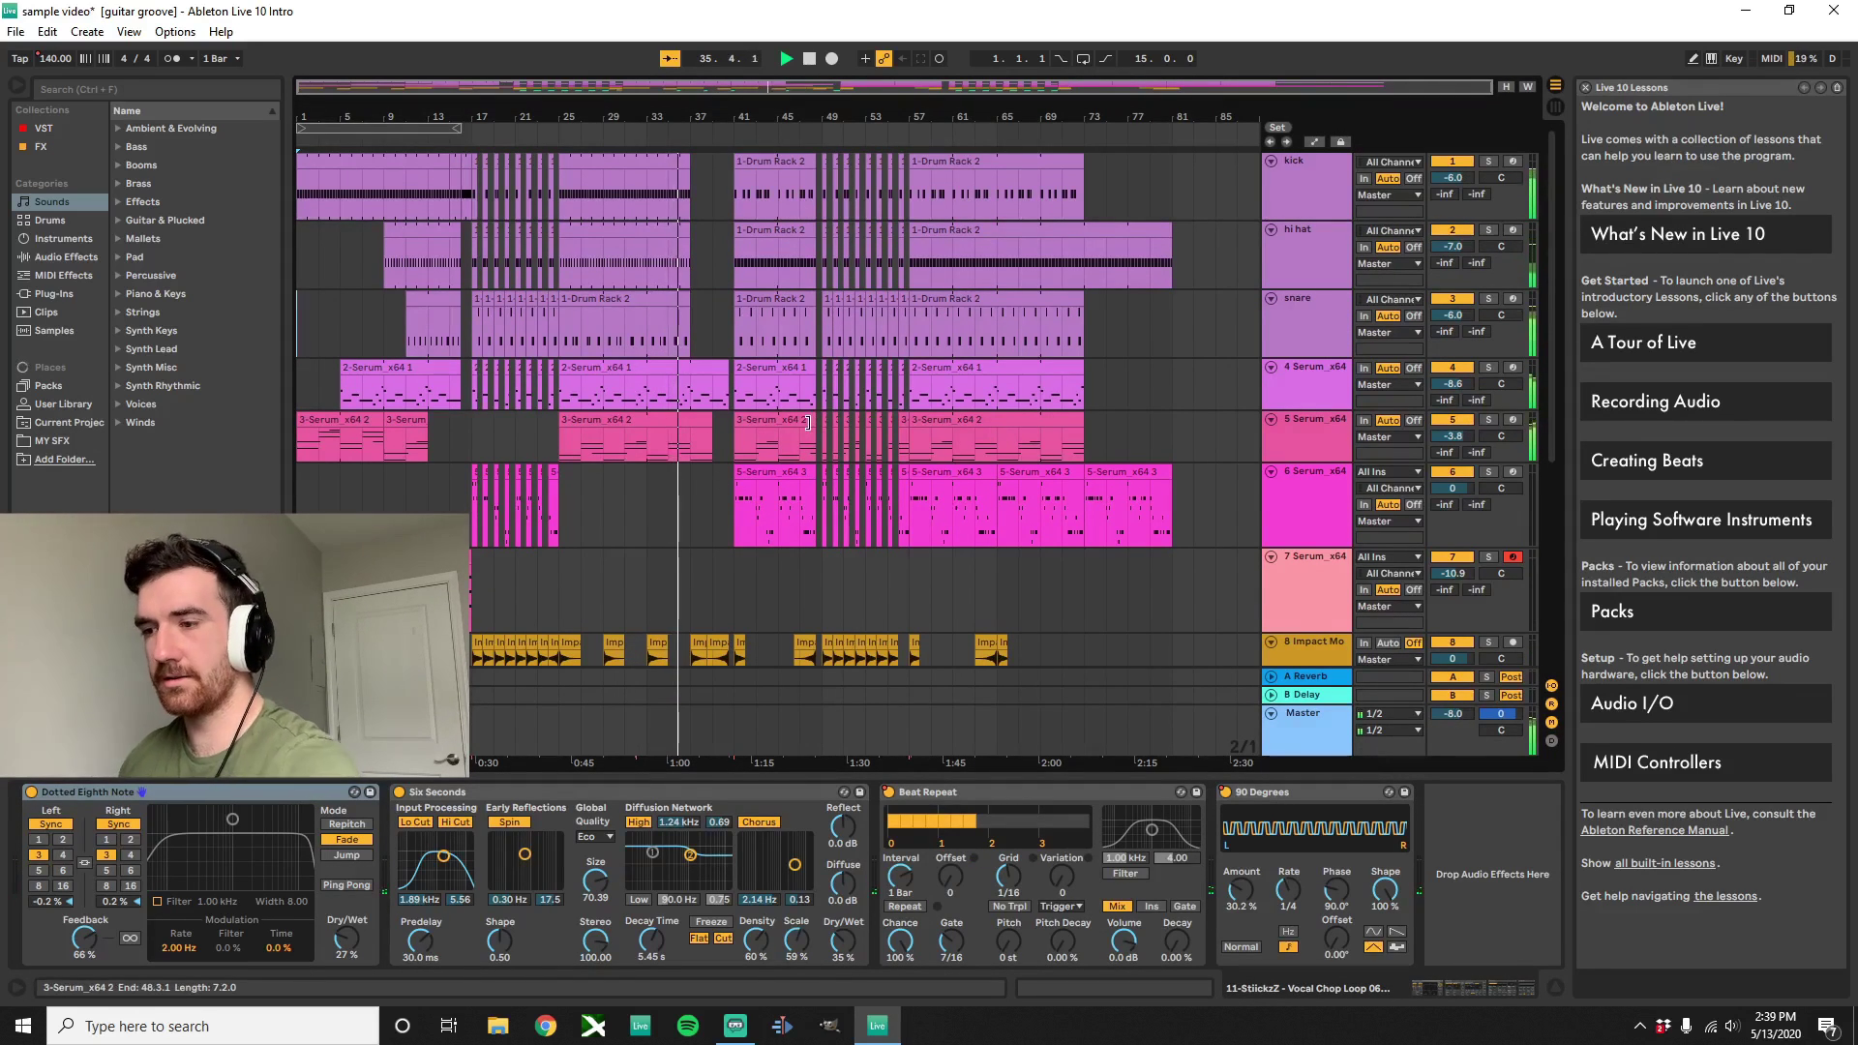
pyautogui.scroll(-4, 782, 496)
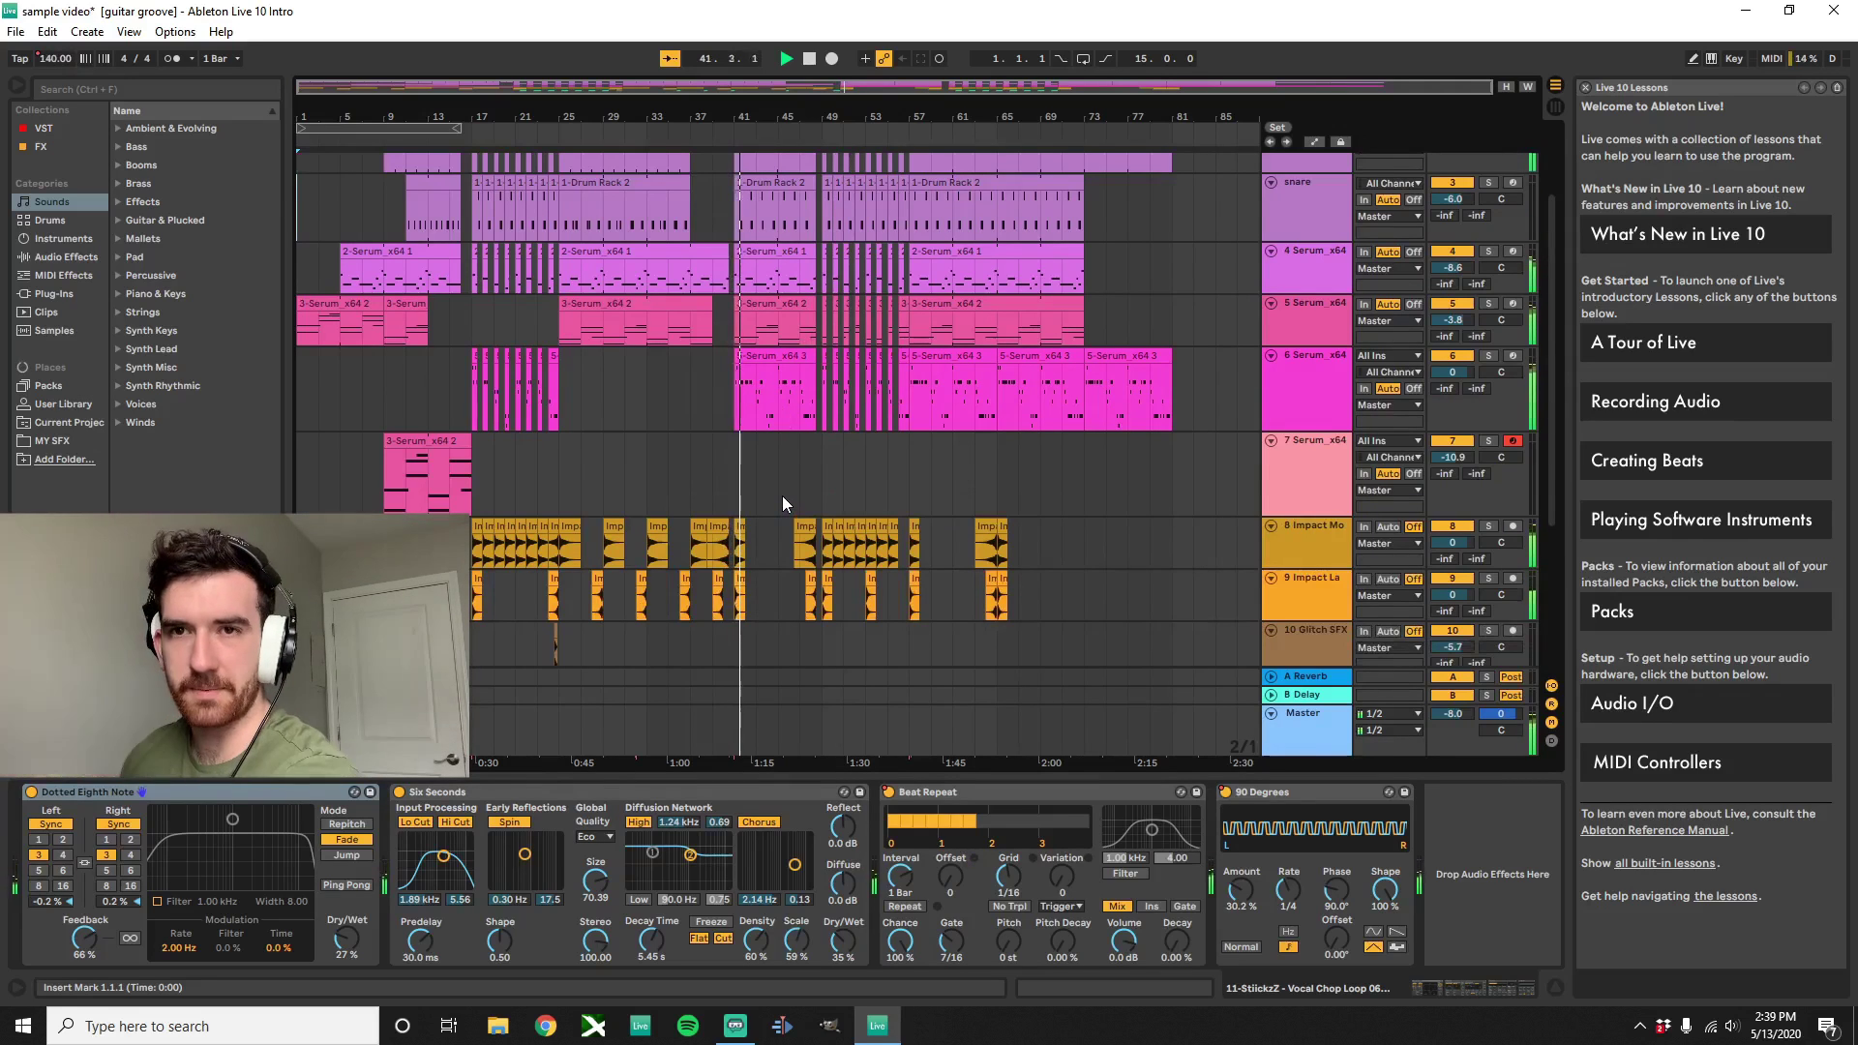
pyautogui.scroll(3, 786, 496)
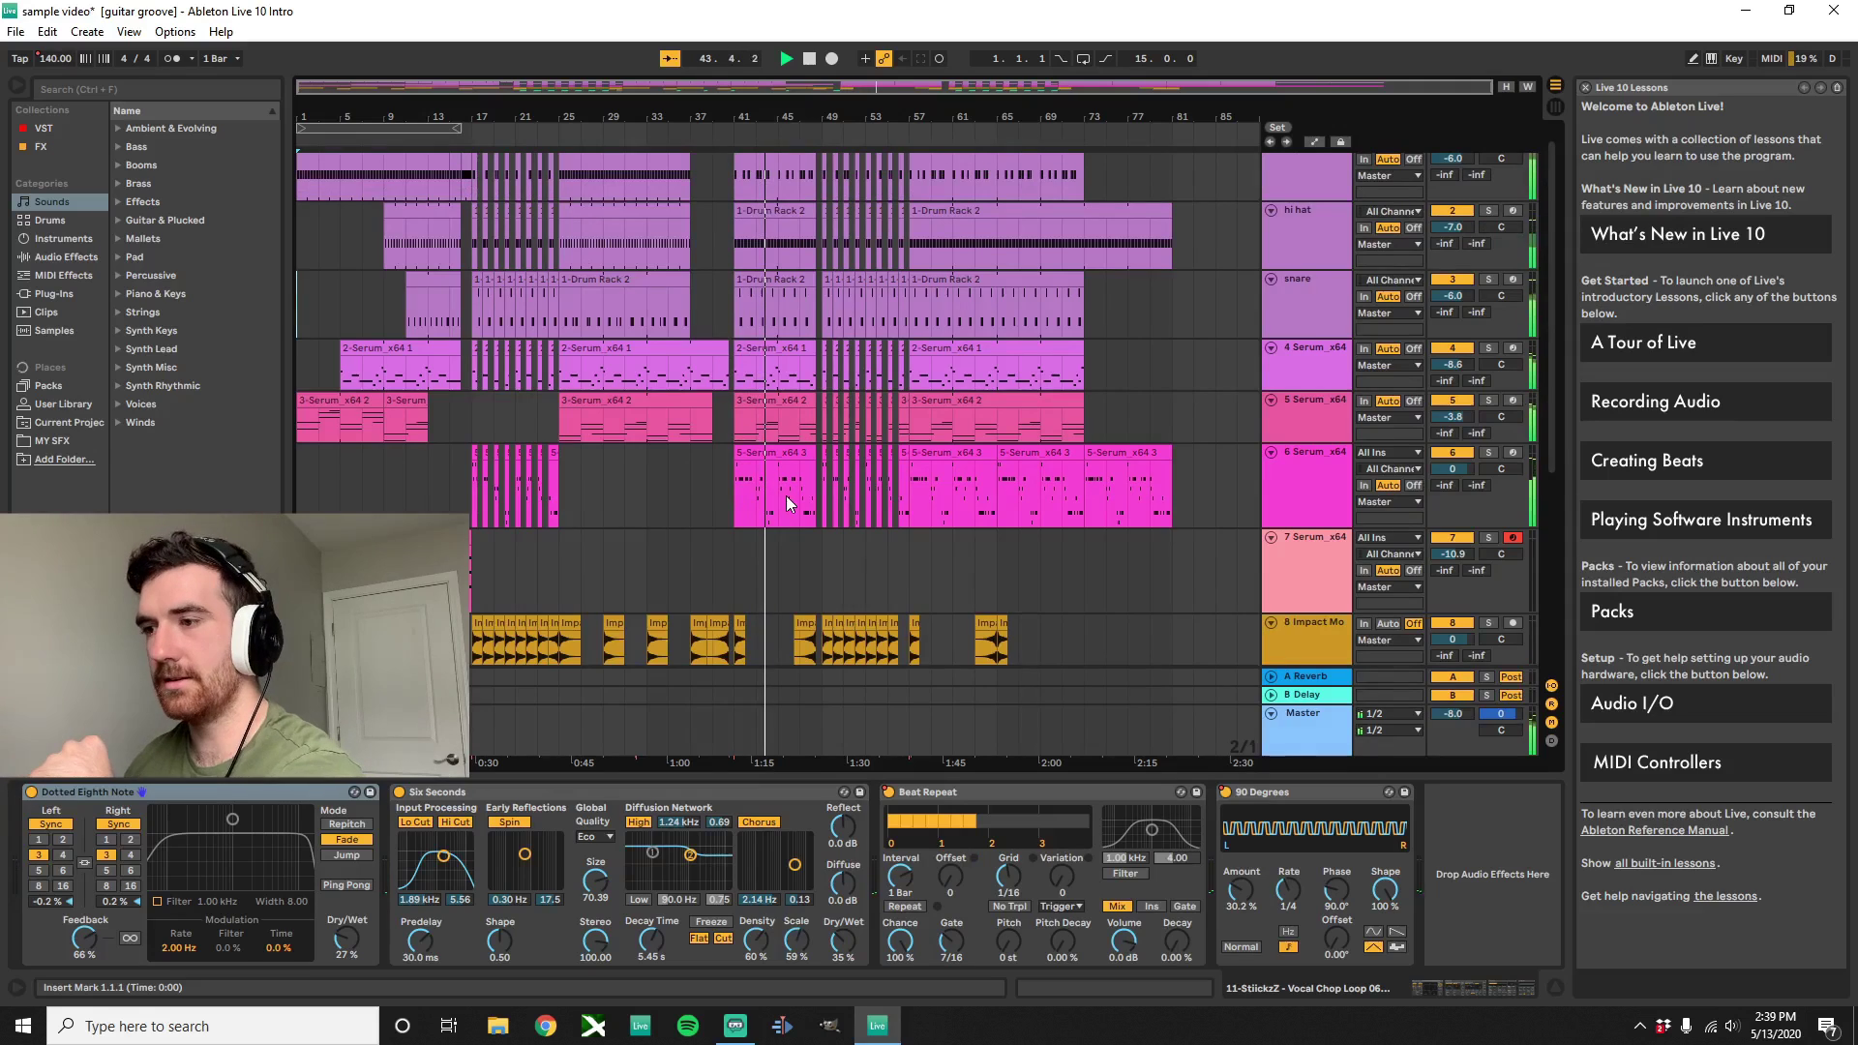
pyautogui.scroll(1, 792, 511)
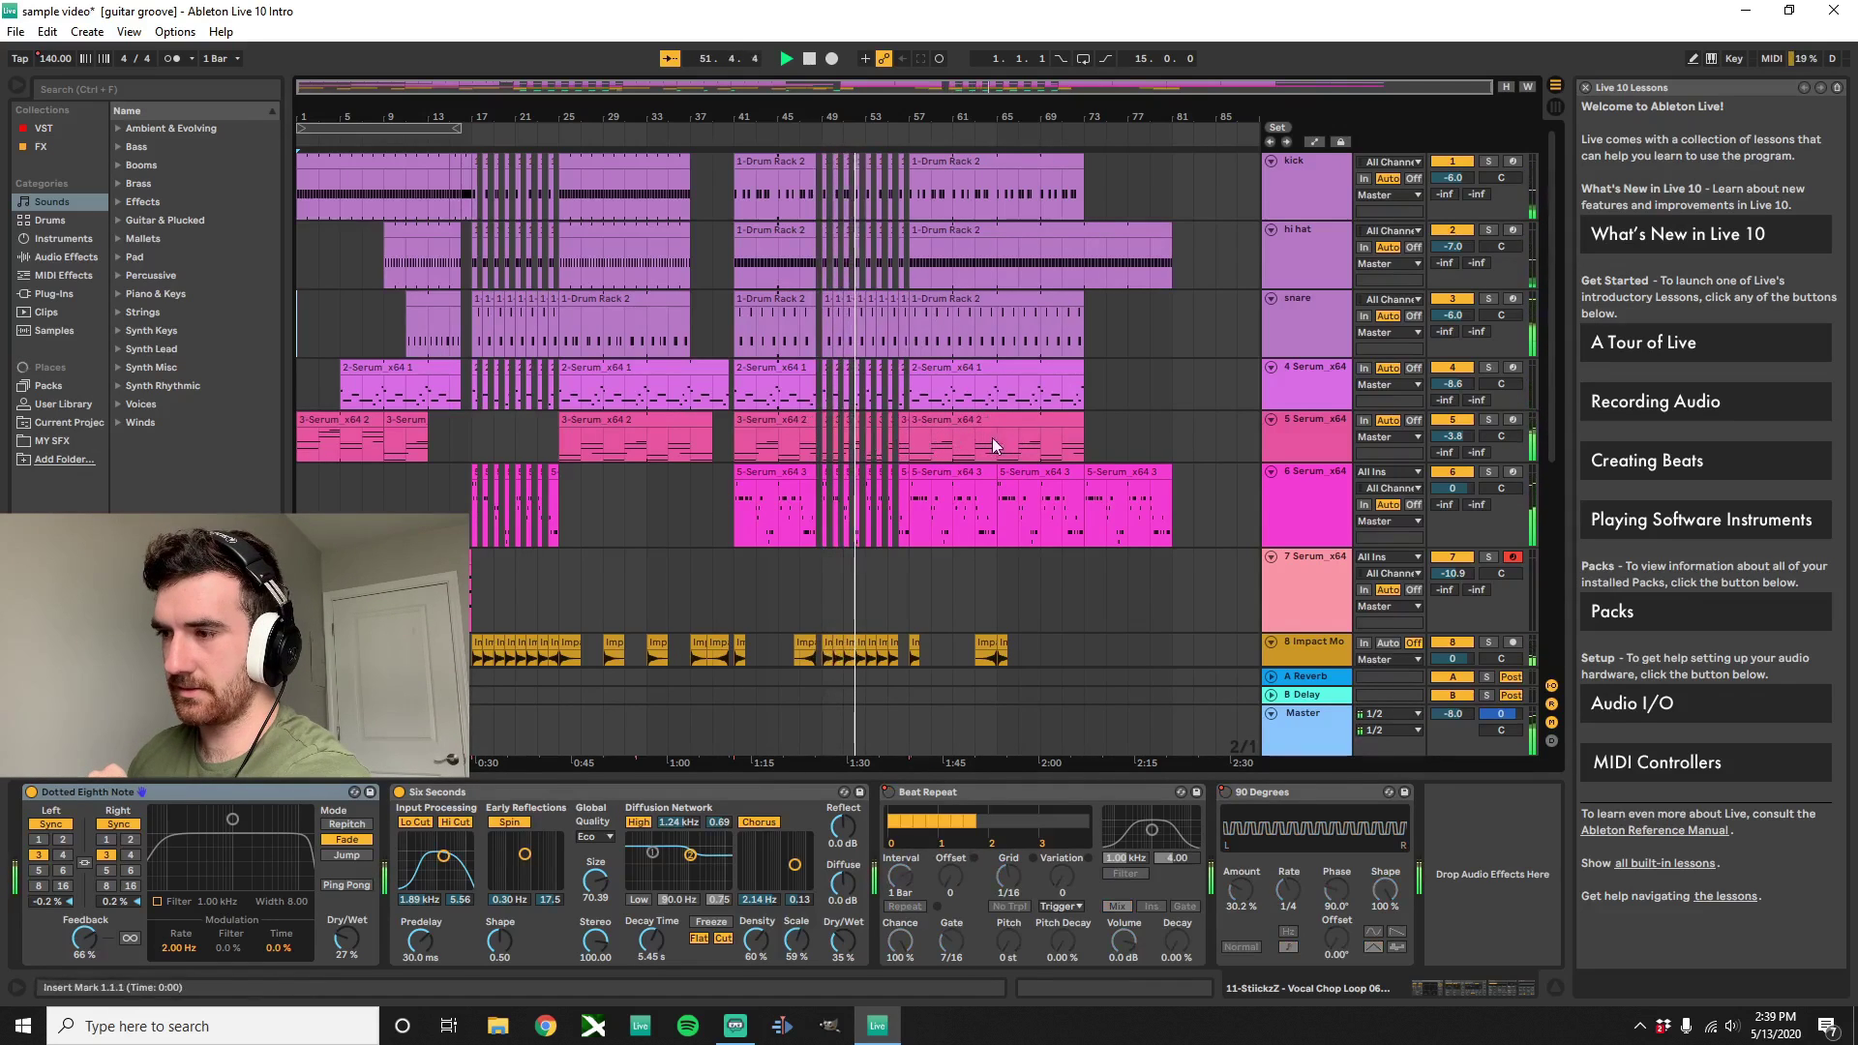
pyautogui.click(1075, 142)
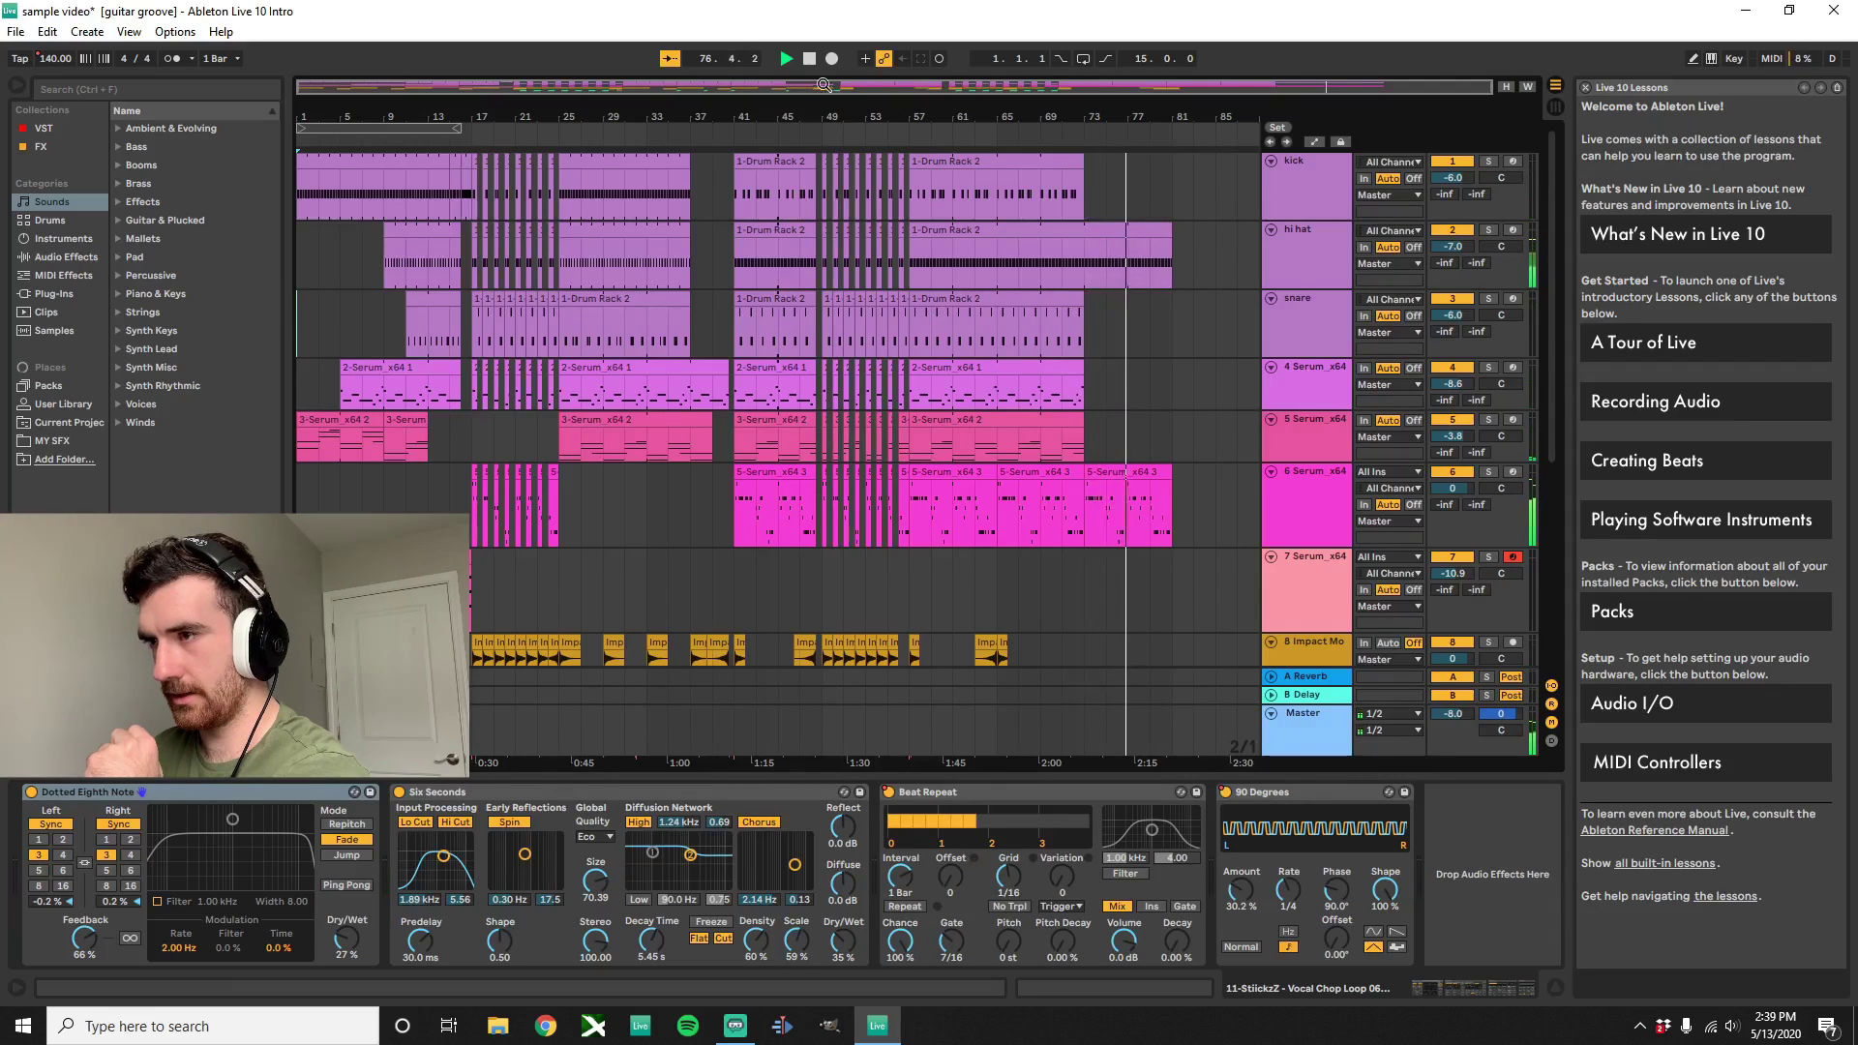
pyautogui.click(810, 59)
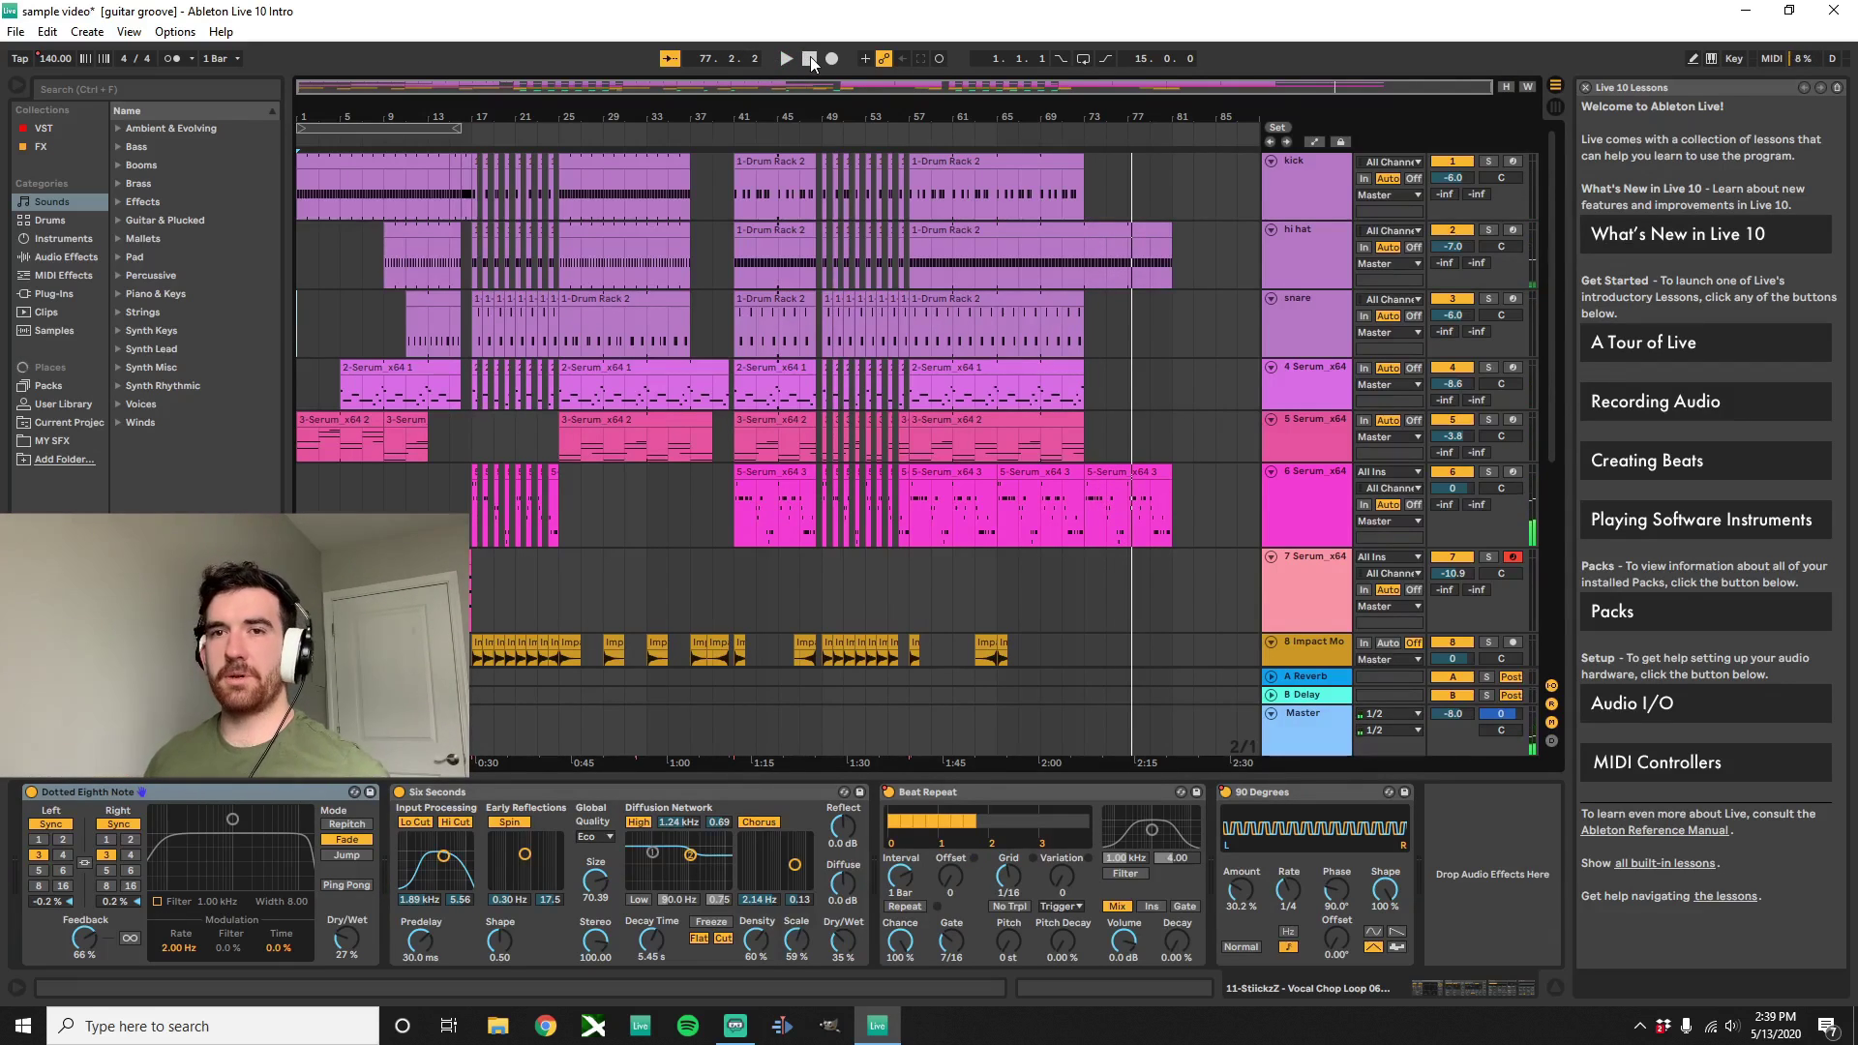